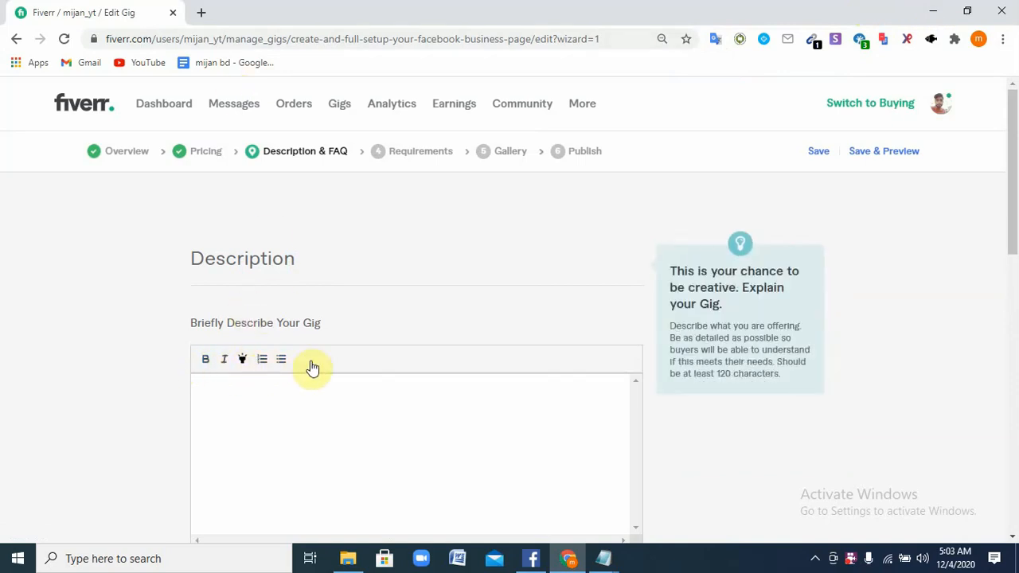
Minimize the browser and open the GIG DISCRIPTION text file from the desktop
scroll(312, 368, "down", 2)
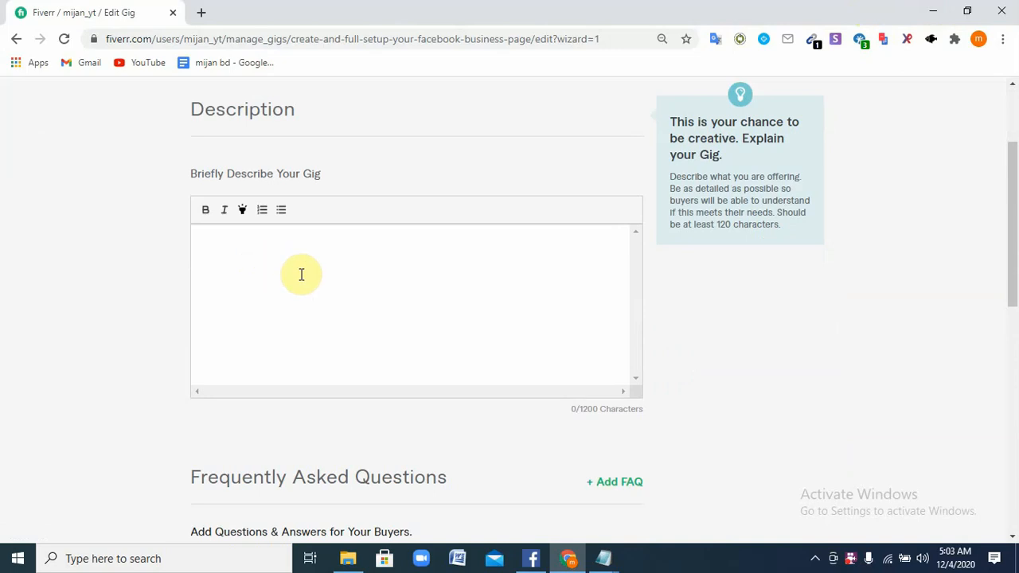
scroll(316, 295, "down", 2)
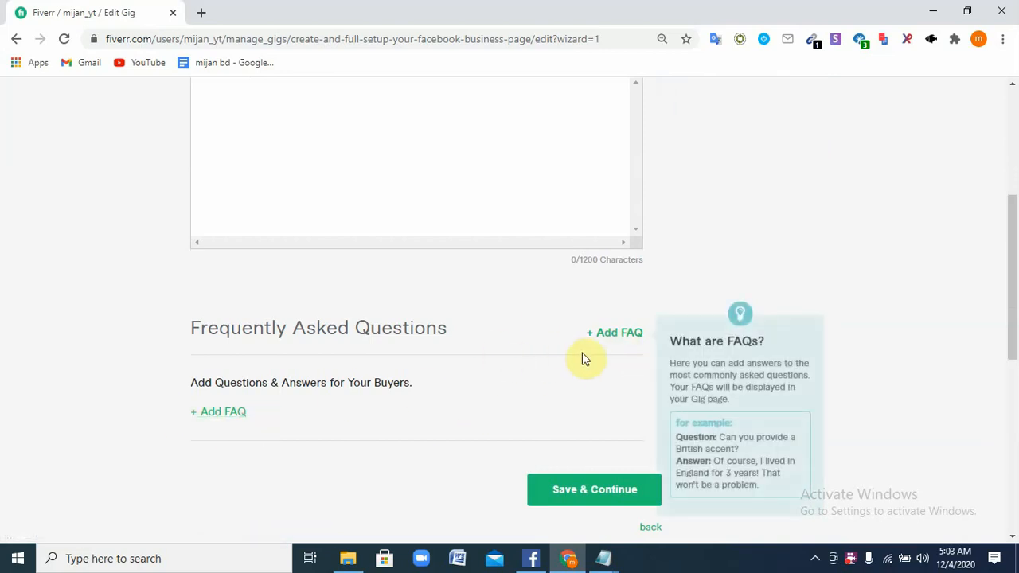
scroll(228, 345, "up", 3)
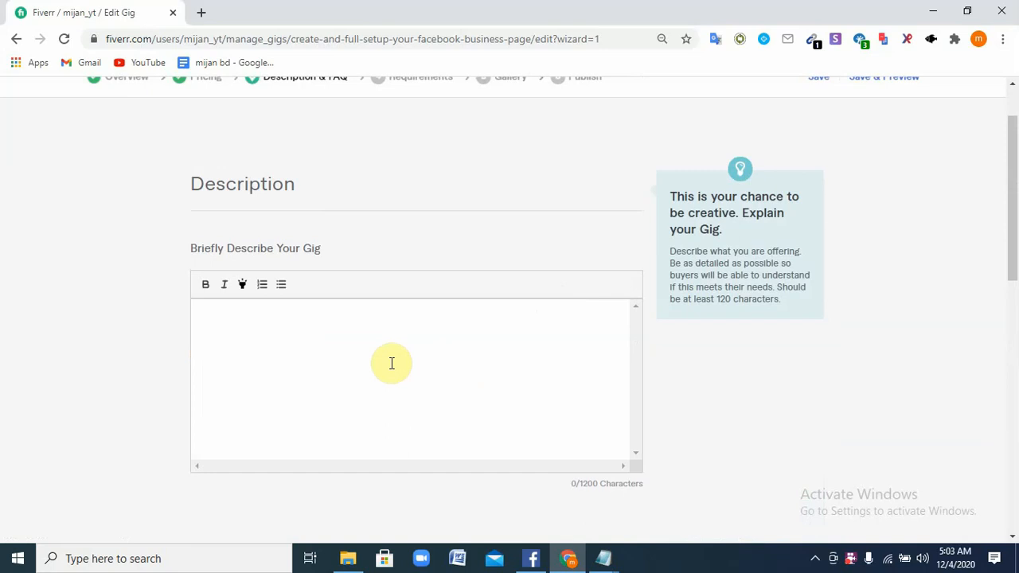
left_click(932, 12)
left_click(593, 59)
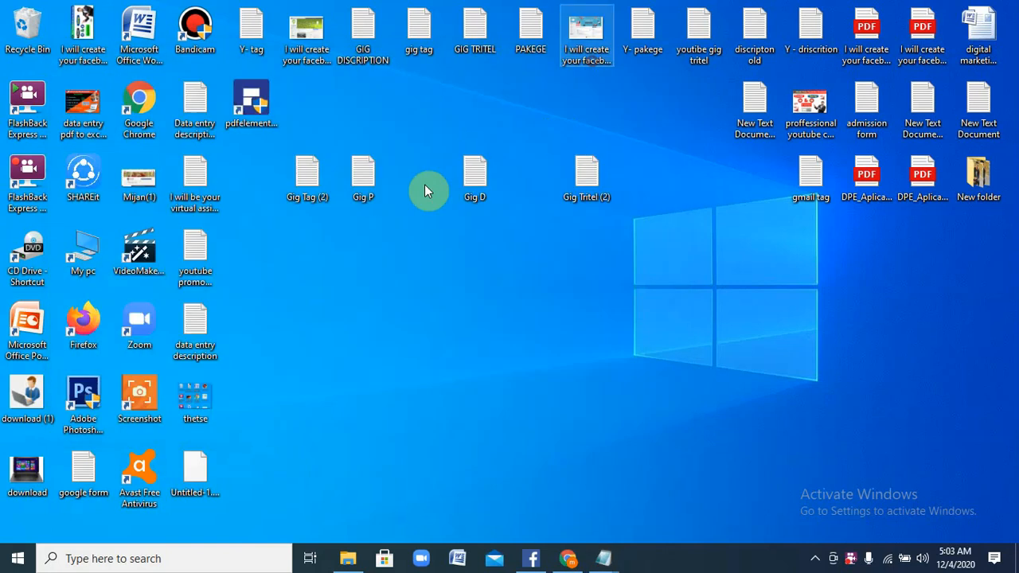
left_click(366, 26)
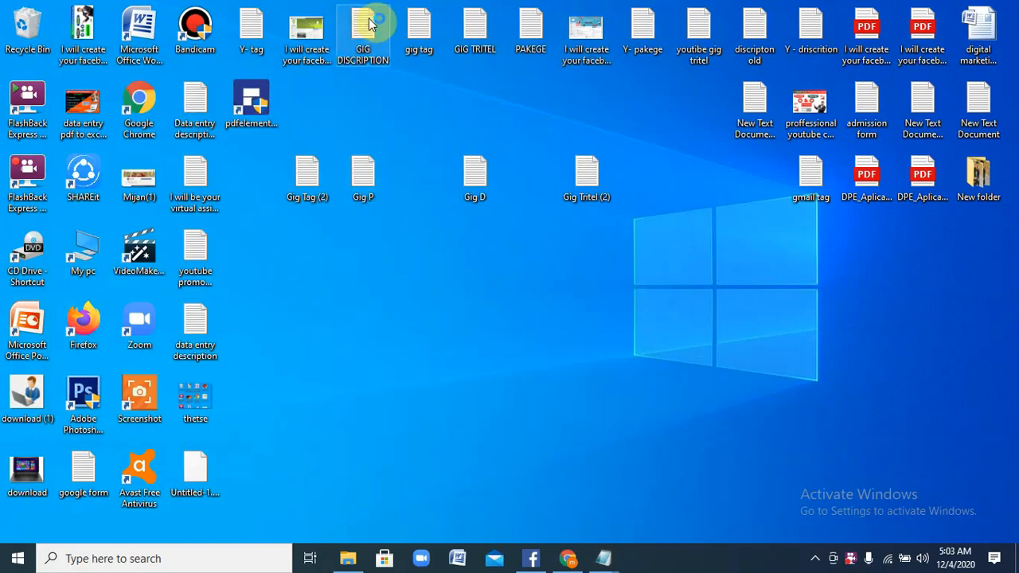
double_click(369, 24)
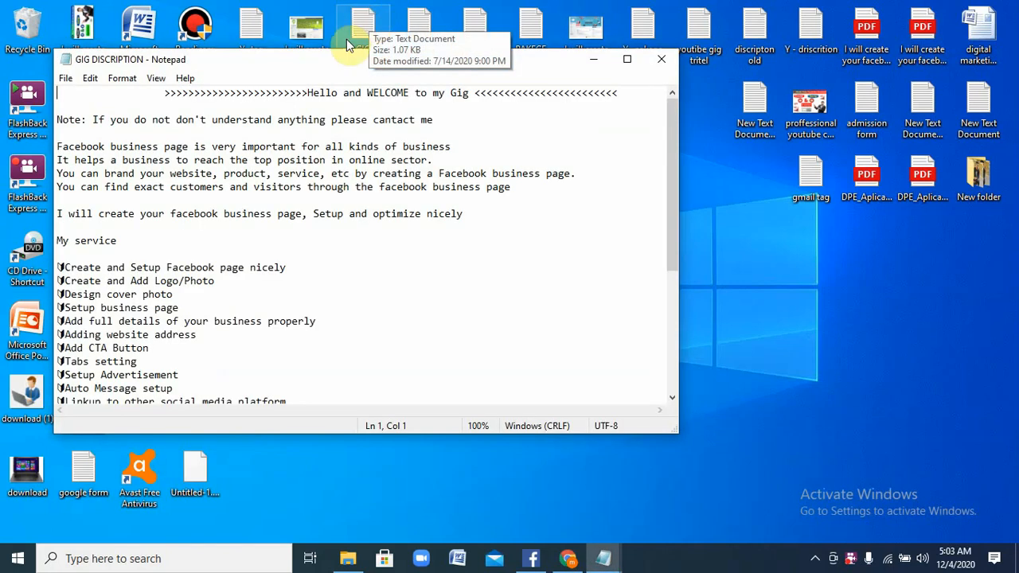
Copy all of the description text and return to the Fiverr gig editor
left_click_drag(164, 93, 323, 432)
right_click(103, 171)
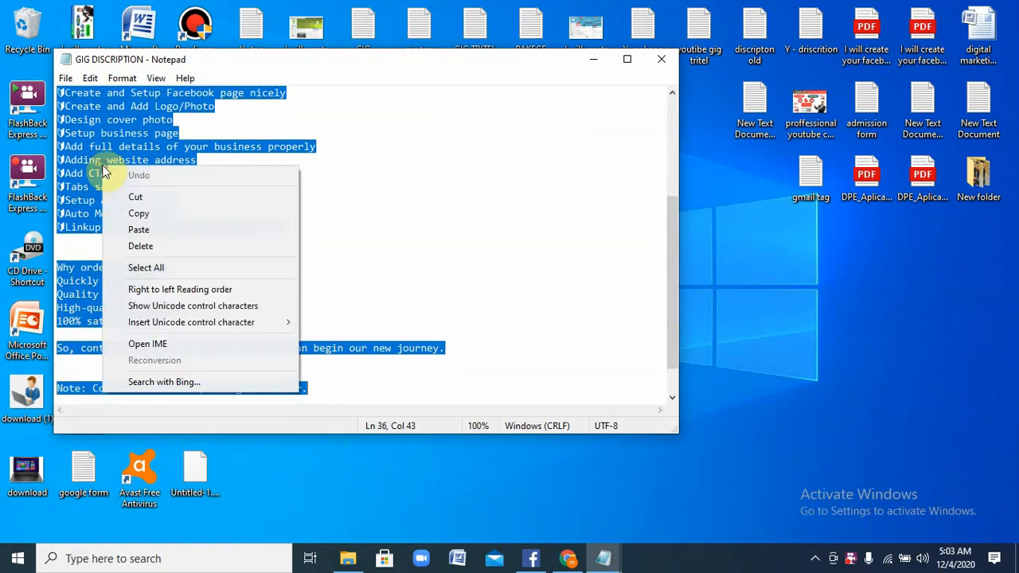
left_click(167, 213)
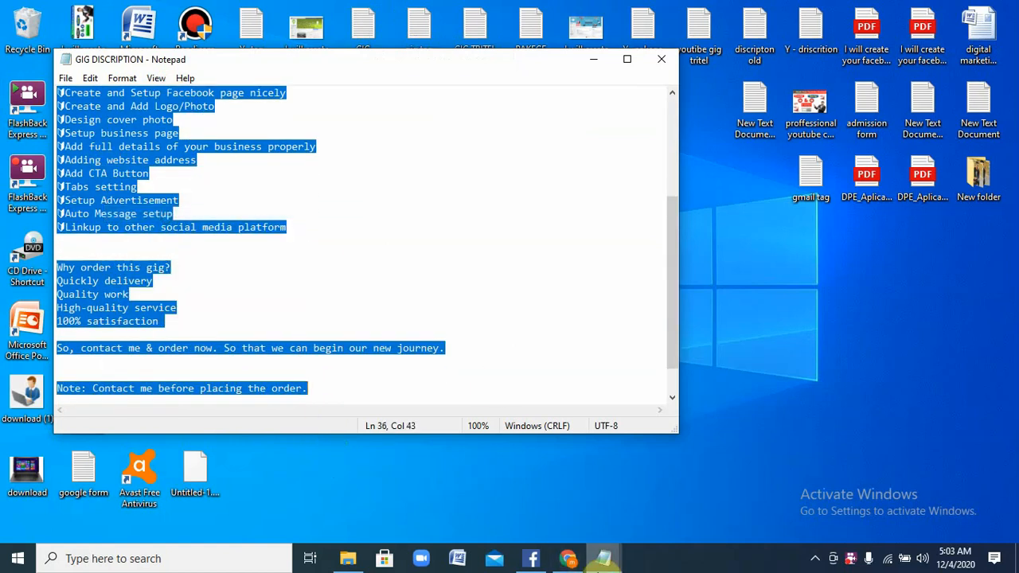
left_click(567, 558)
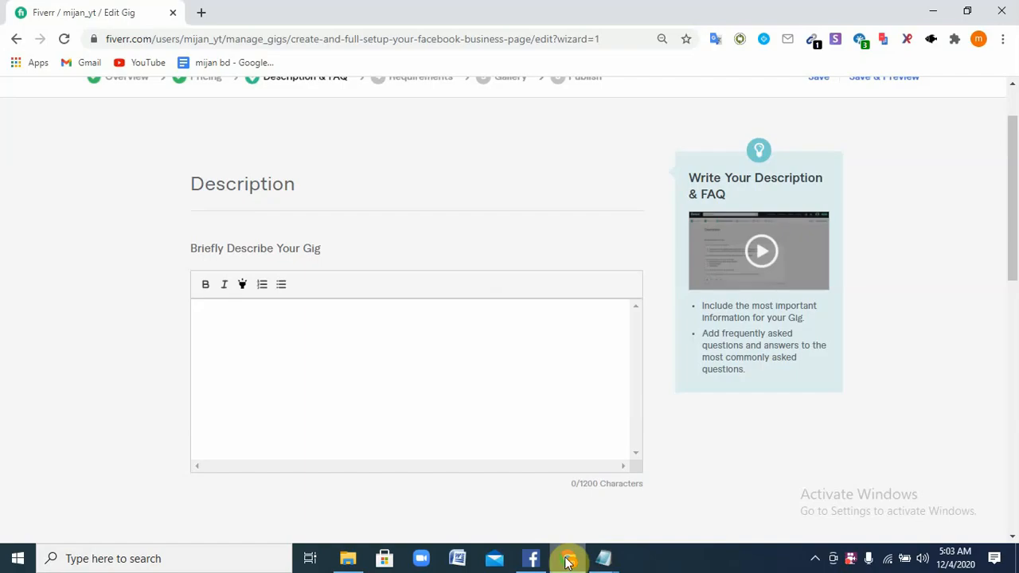
Paste the copied description into the empty Description box
left_click(343, 312)
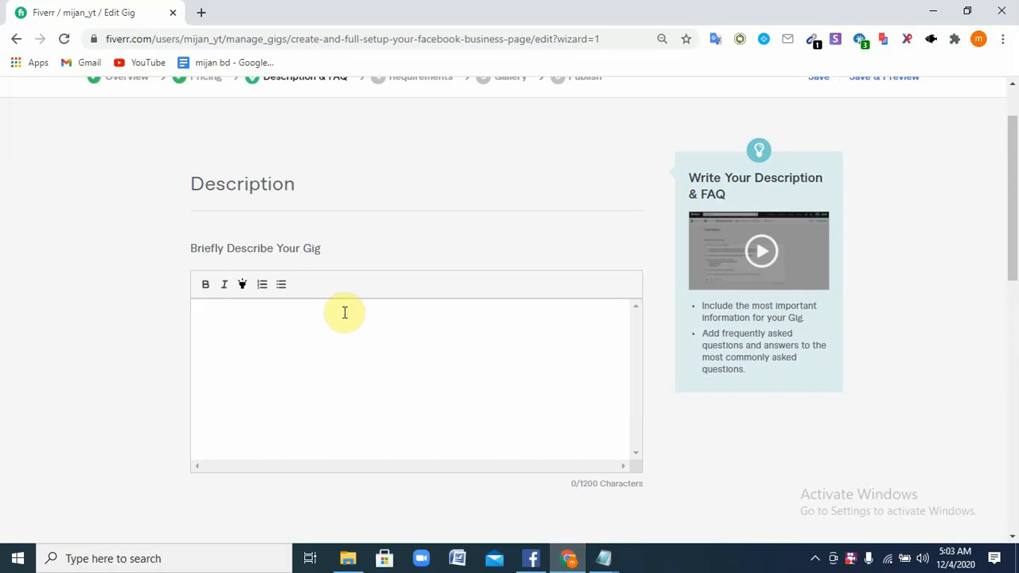
right_click(345, 312)
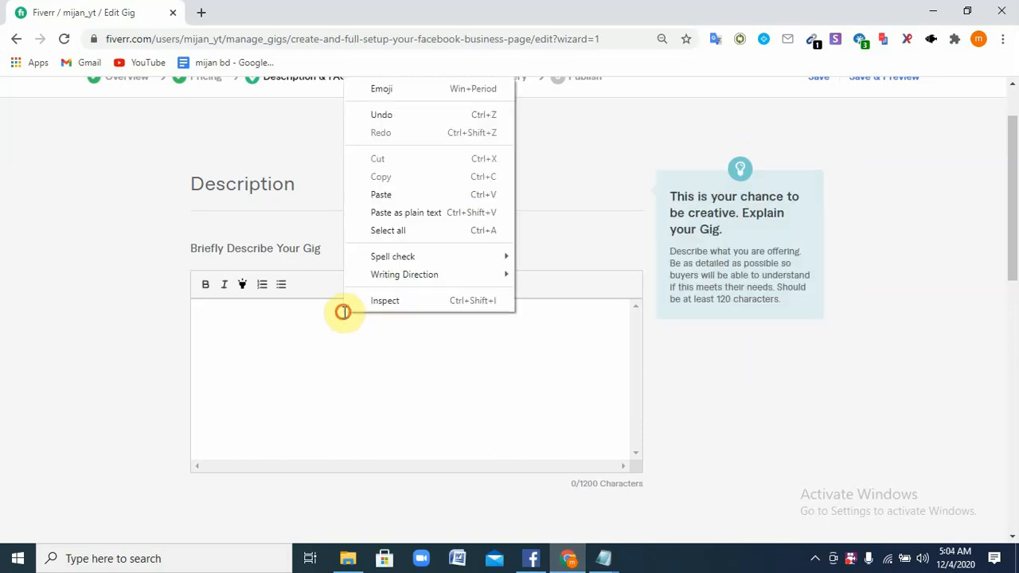
left_click(344, 312)
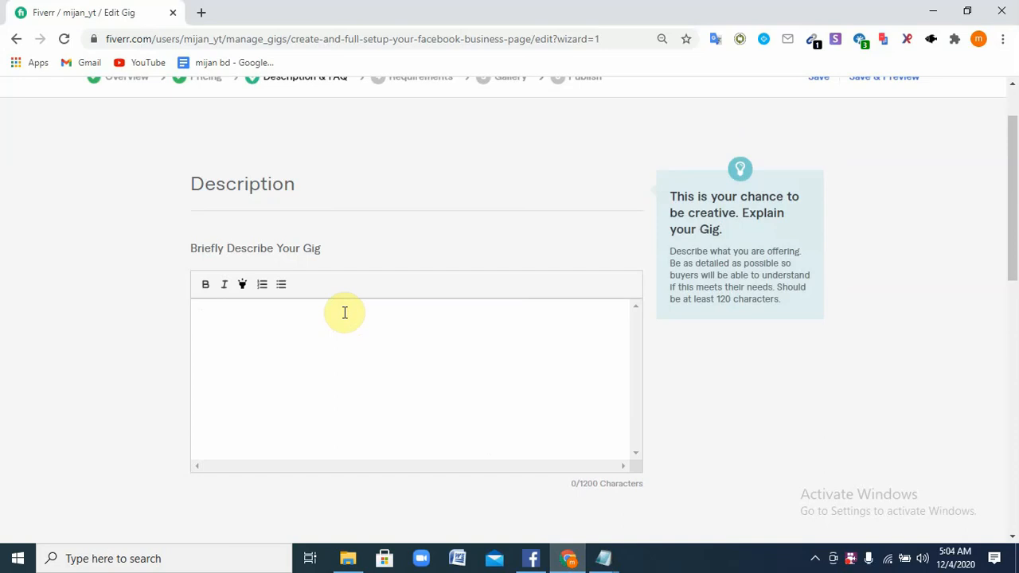
key("ctrl+v")
scroll(363, 334, "up", 5)
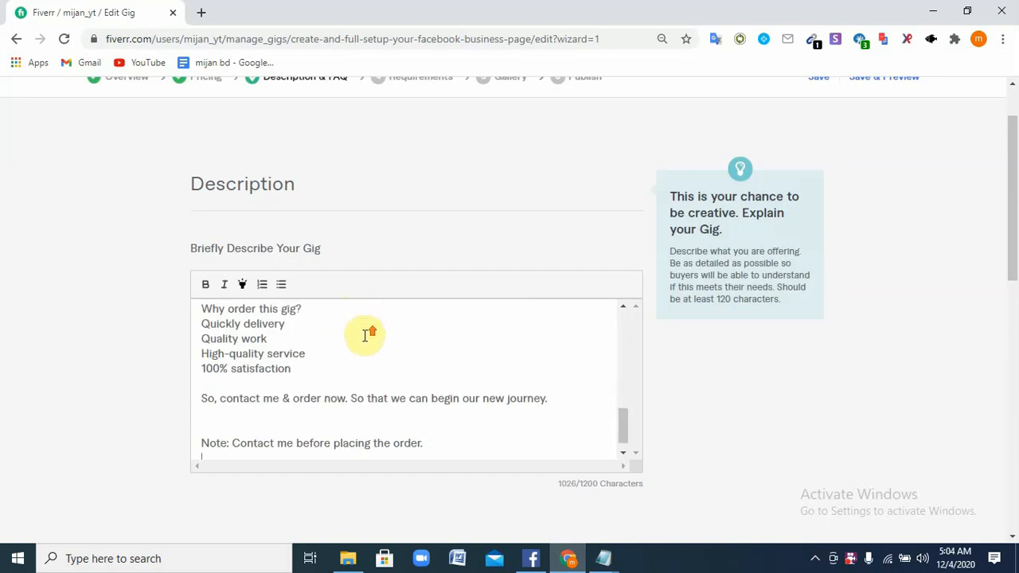
scroll(364, 346, "up", 3)
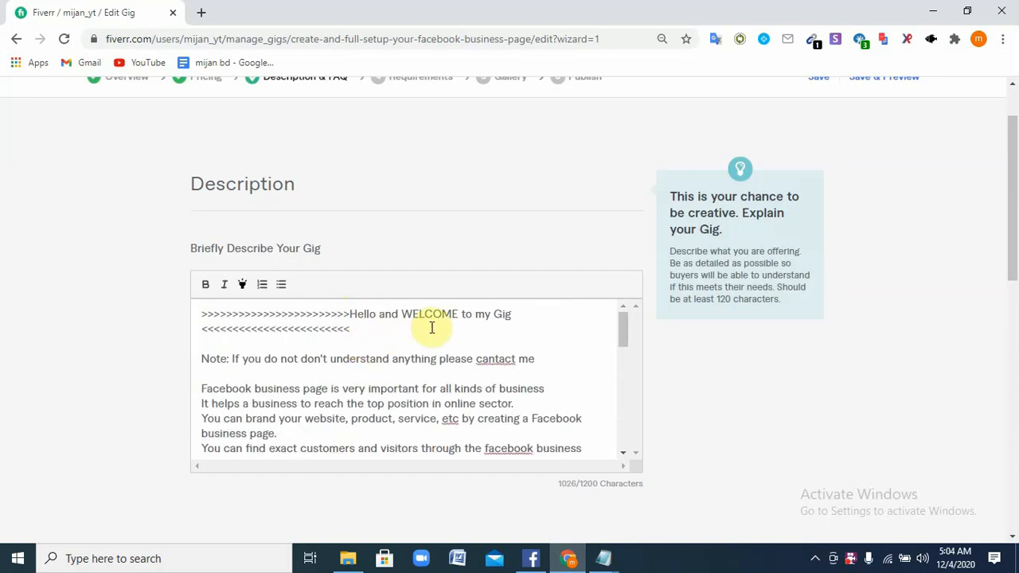
Fix the misspellings: cantact to contact, etc to etc., facebook to Facebook
right_click(482, 359)
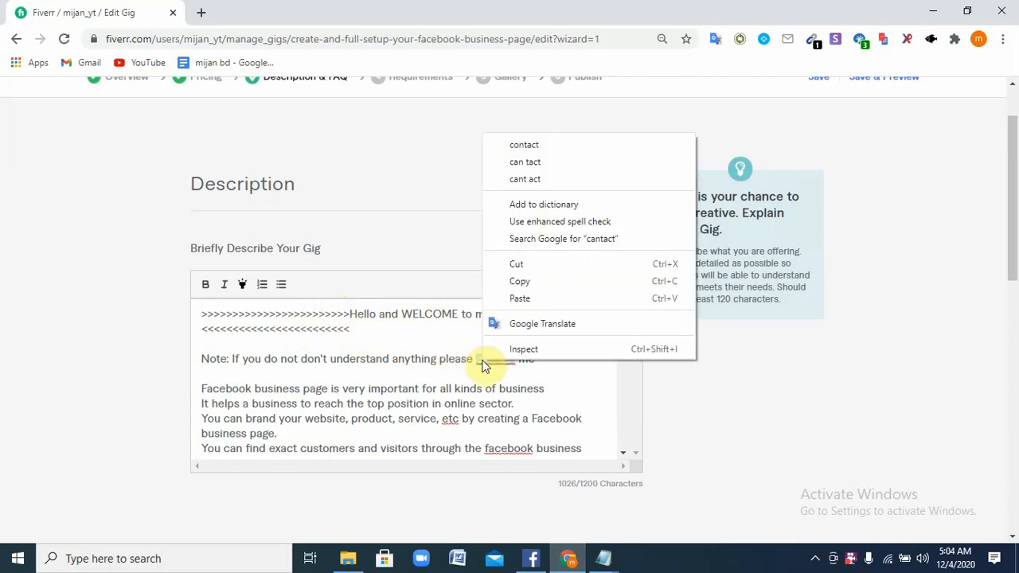
left_click(533, 144)
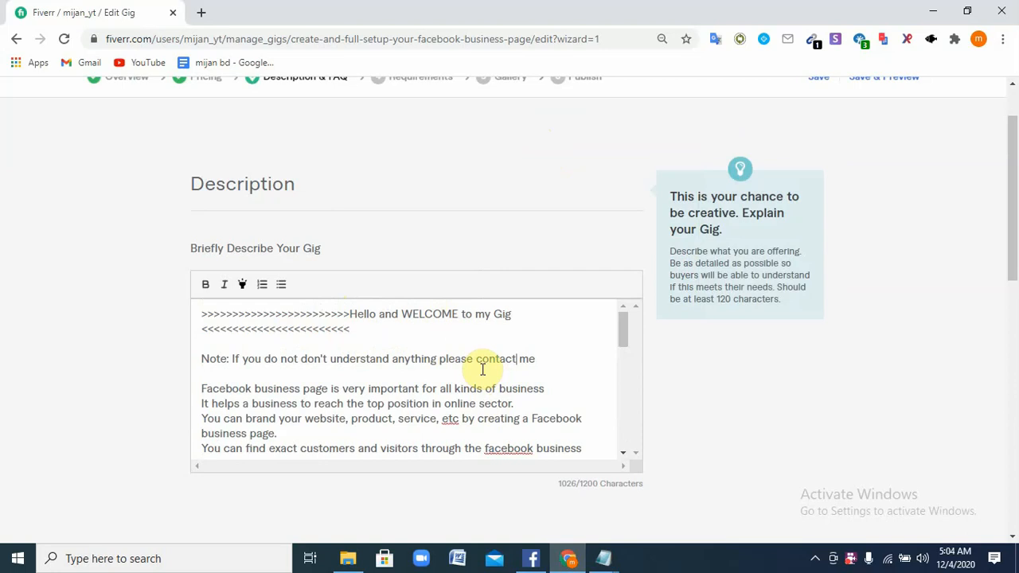
right_click(450, 419)
left_click(495, 208)
right_click(509, 448)
left_click(569, 233)
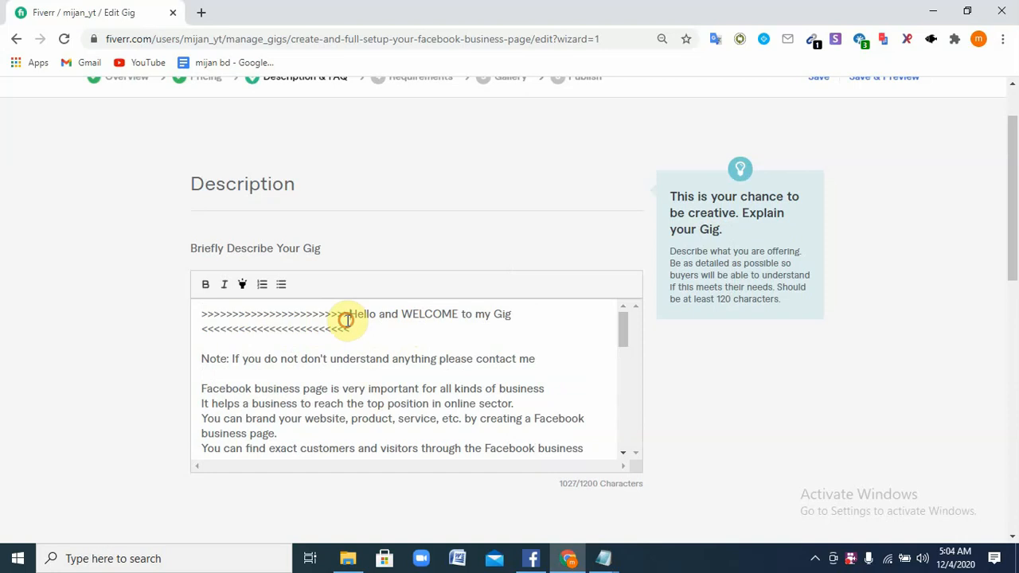
Trim the extra '>' characters so the Hello and WELCOME heading fits one line
key("BackSpace")
key("BackSpace")
key("BackSpace")
key("BackSpace")
key("BackSpace")
key("BackSpace")
key("BackSpace")
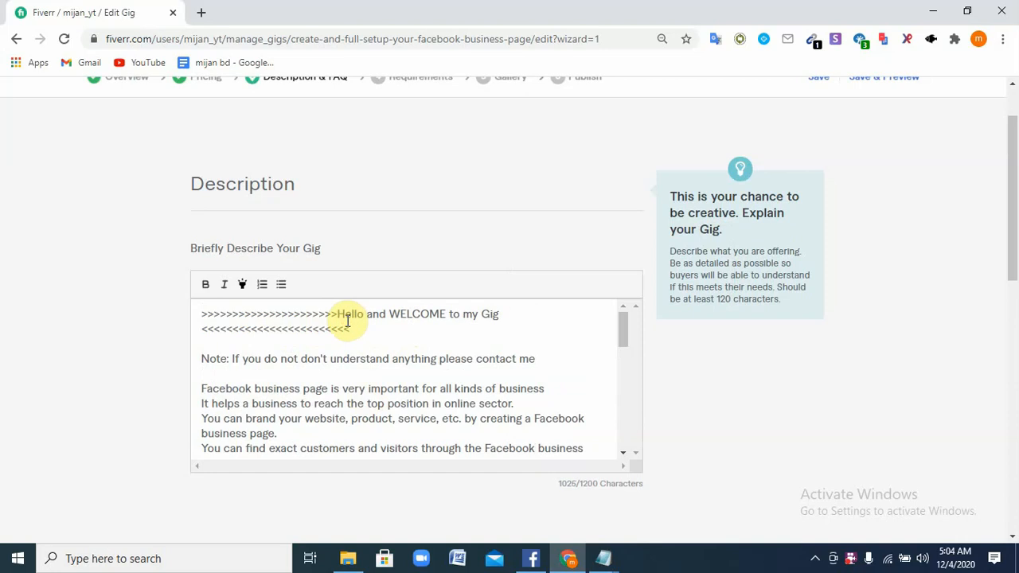
key("BackSpace")
key("BackSpace")
key("BackSpace")
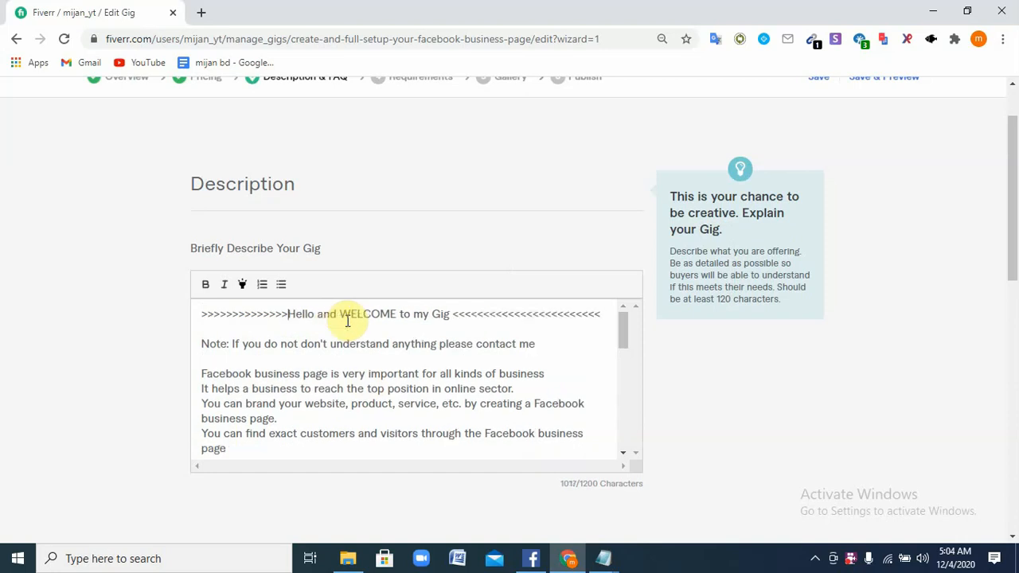
type(">")
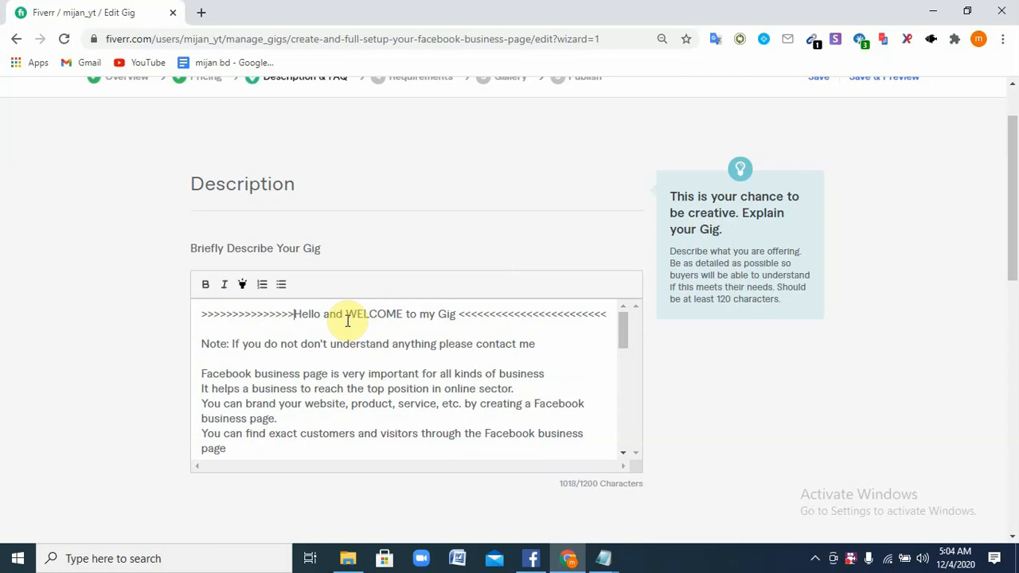
type(">")
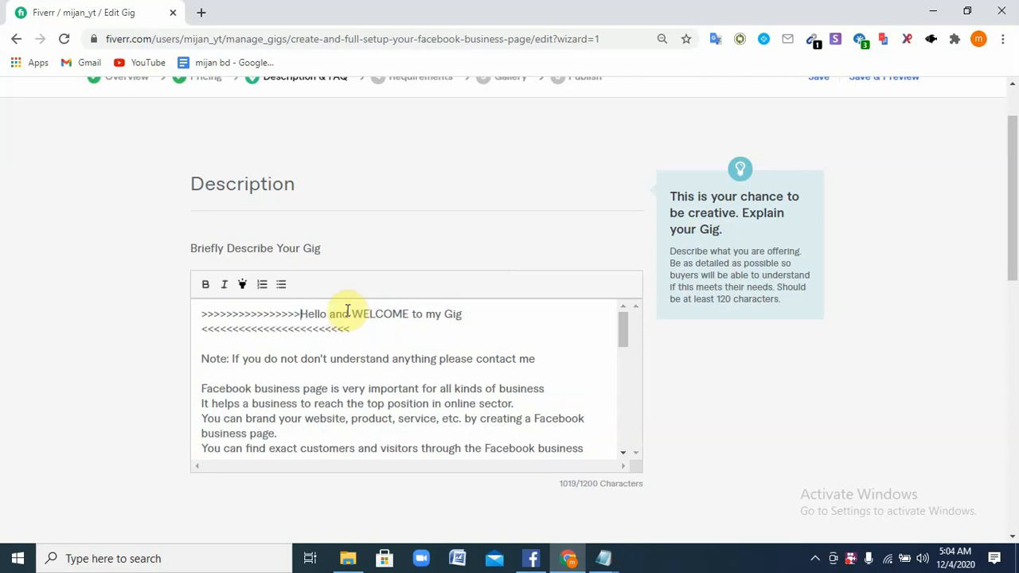
key("BackSpace")
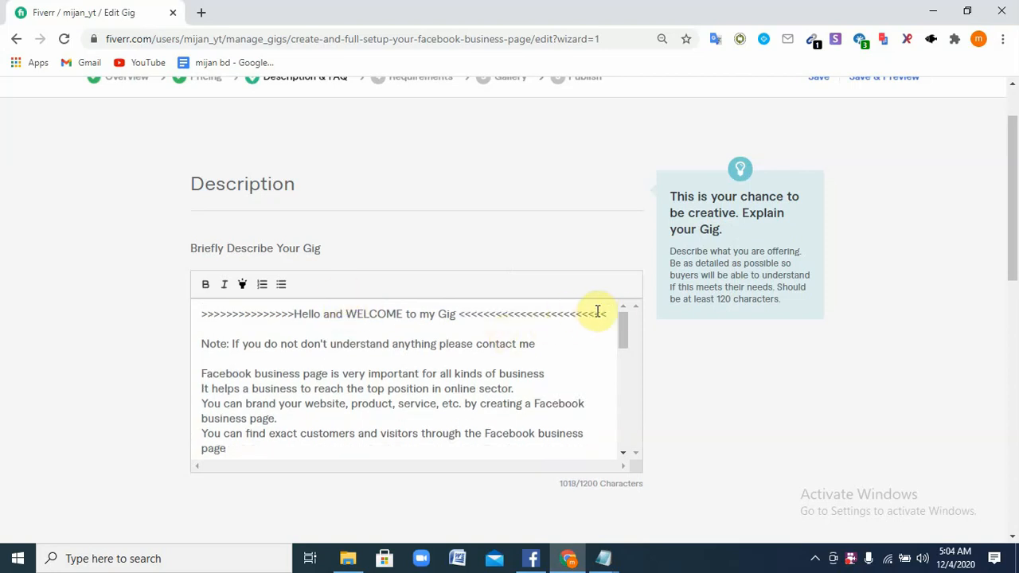
Bold the welcome heading line and rebalance it with '>>>>>>>>' characters
left_click_drag(610, 310, 191, 308)
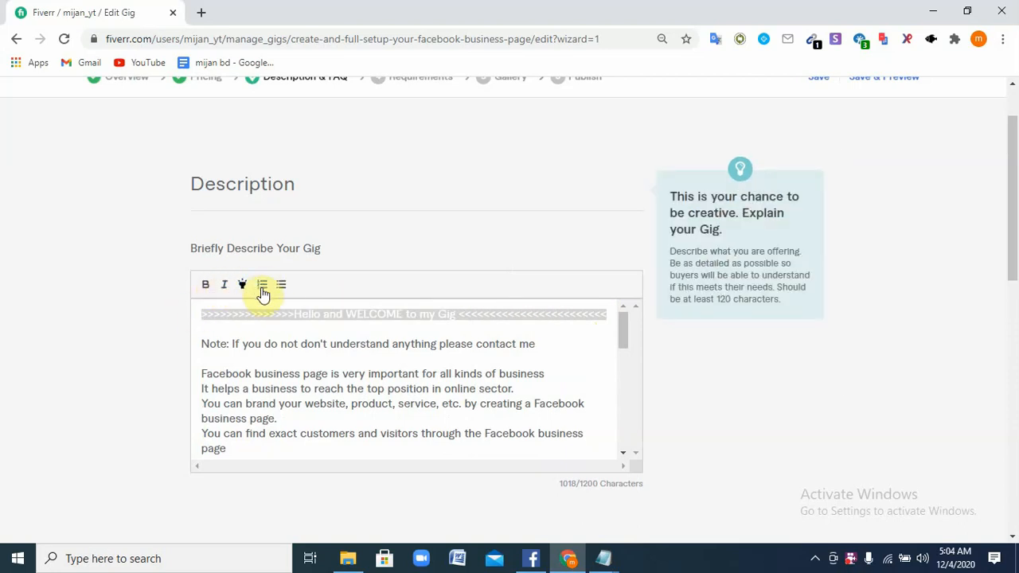
left_click(206, 286)
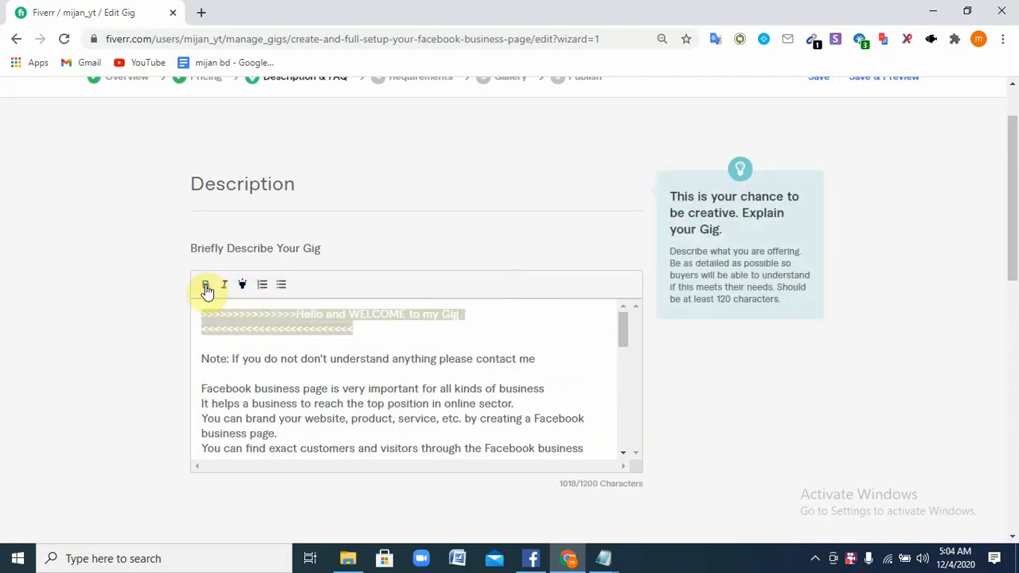
left_click(355, 331)
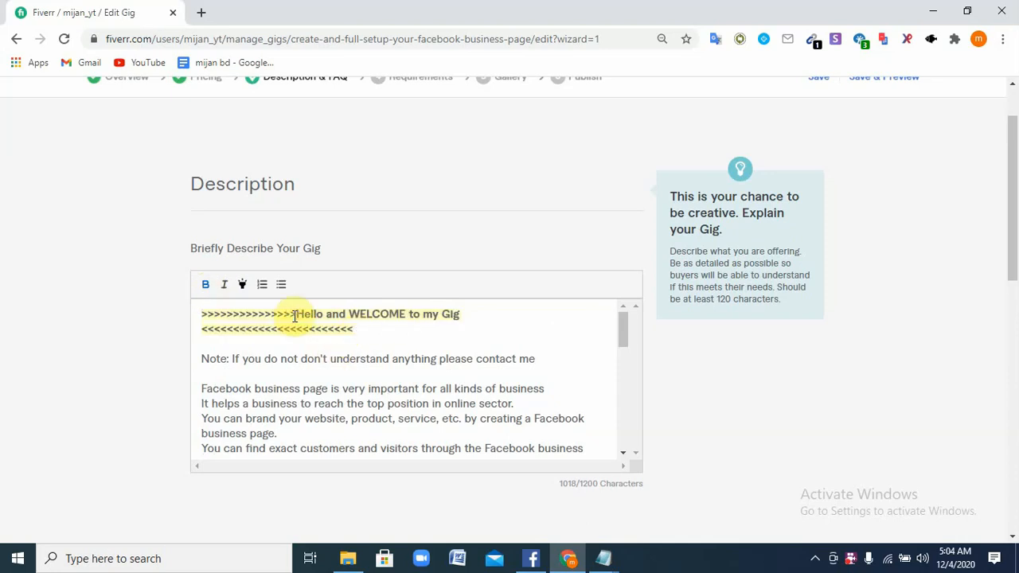
key("BackSpace")
key("BackSpace")
key("BackSpace")
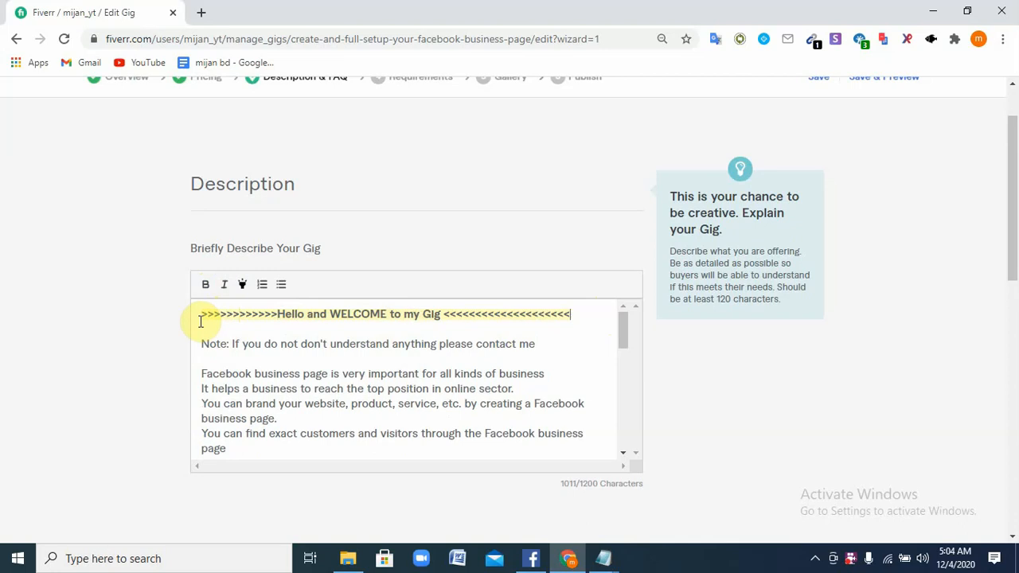
type(">>>>>>>>")
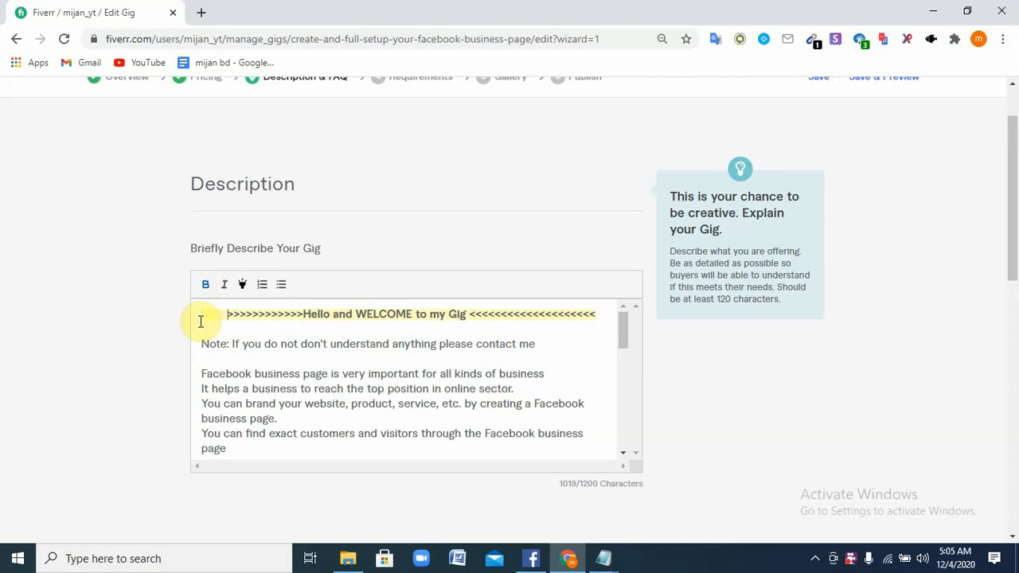
left_click(564, 359)
Give the Note line a yellow highlight and make it bold
left_click_drag(200, 344, 578, 347)
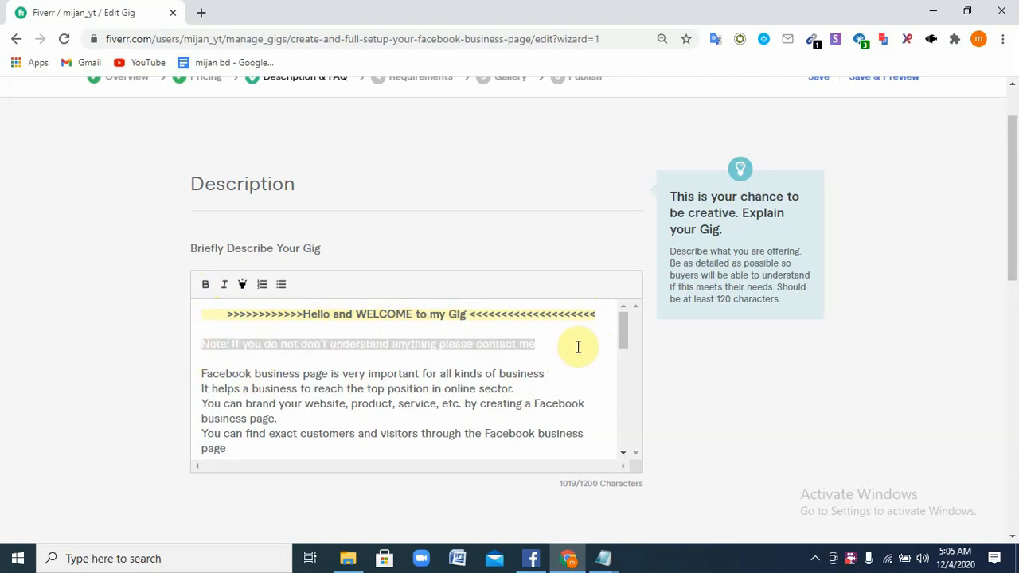
left_click(241, 286)
left_click(566, 348)
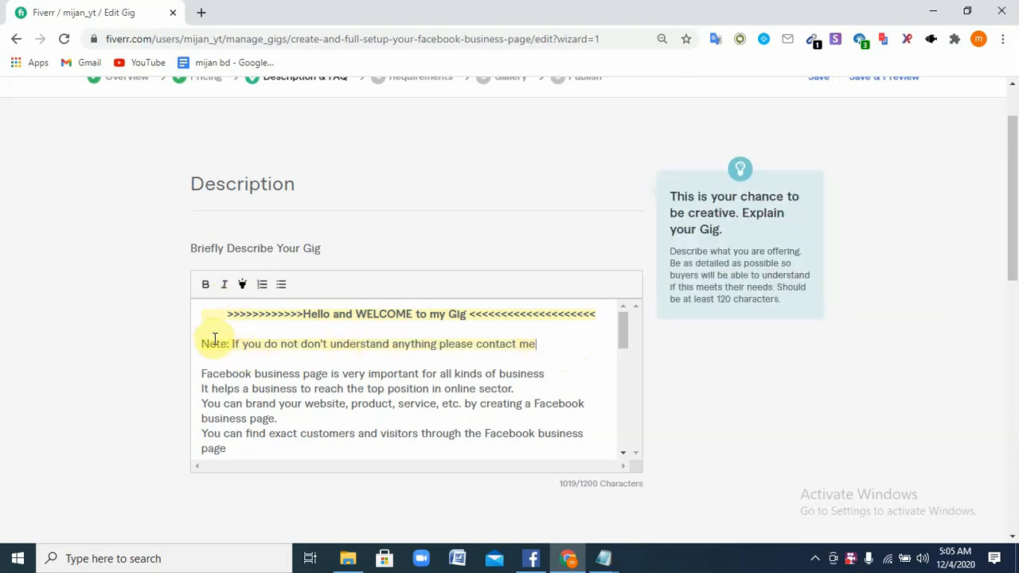
left_click_drag(198, 345, 557, 348)
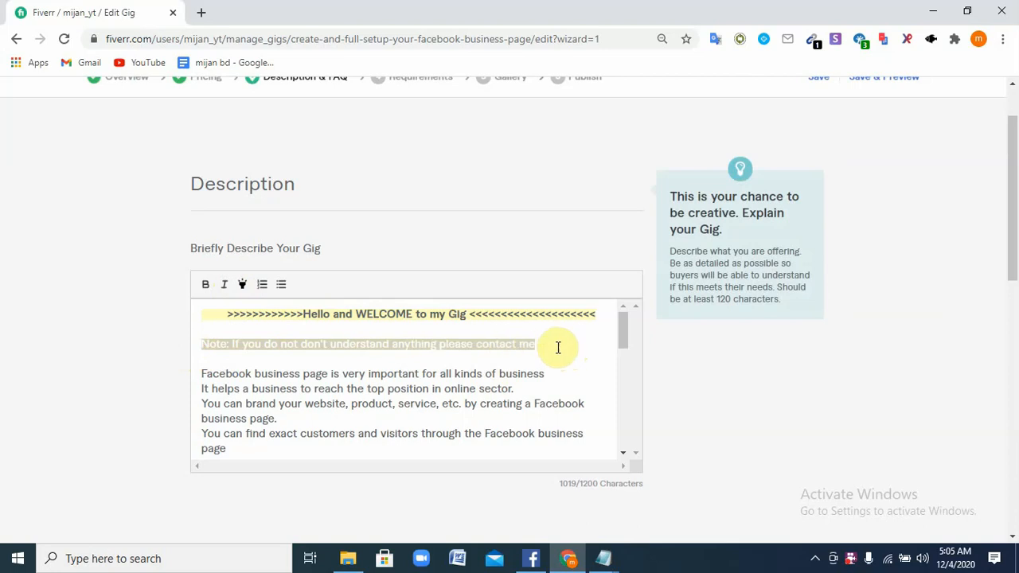
left_click(206, 285)
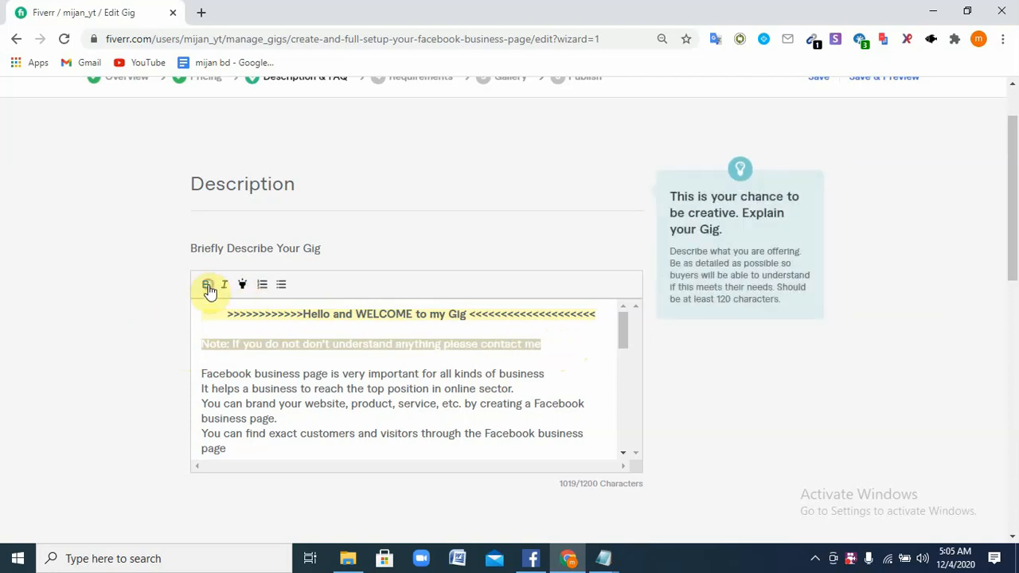
left_click(576, 347)
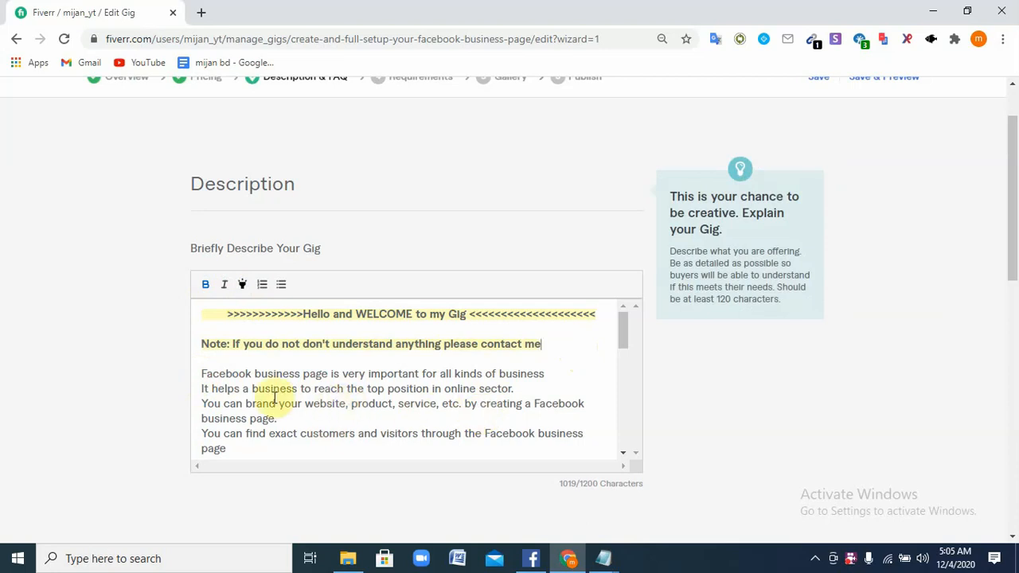
Correct facebook to Facebook and bold the My service heading
scroll(362, 418, "down", 1)
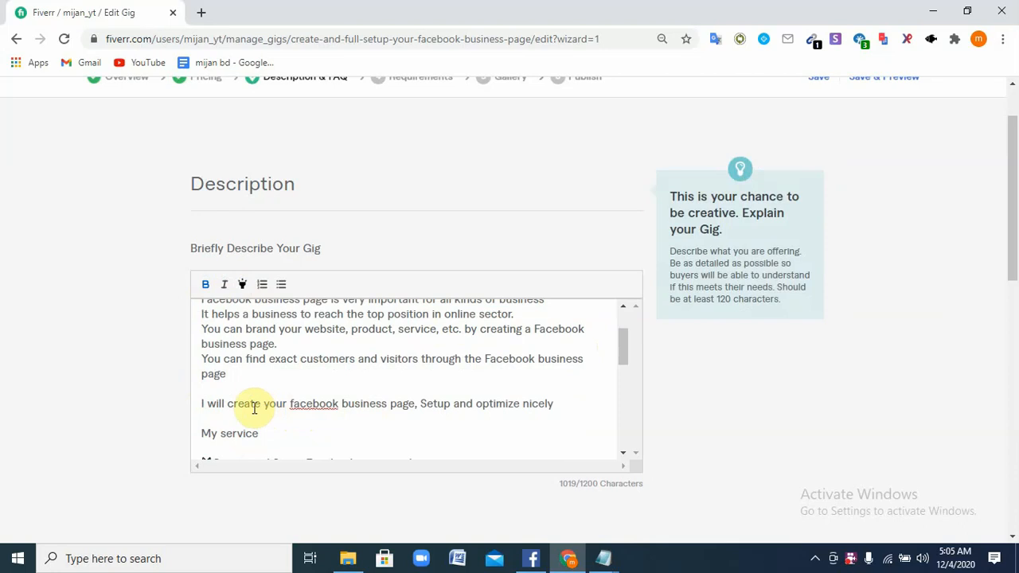
right_click(298, 404)
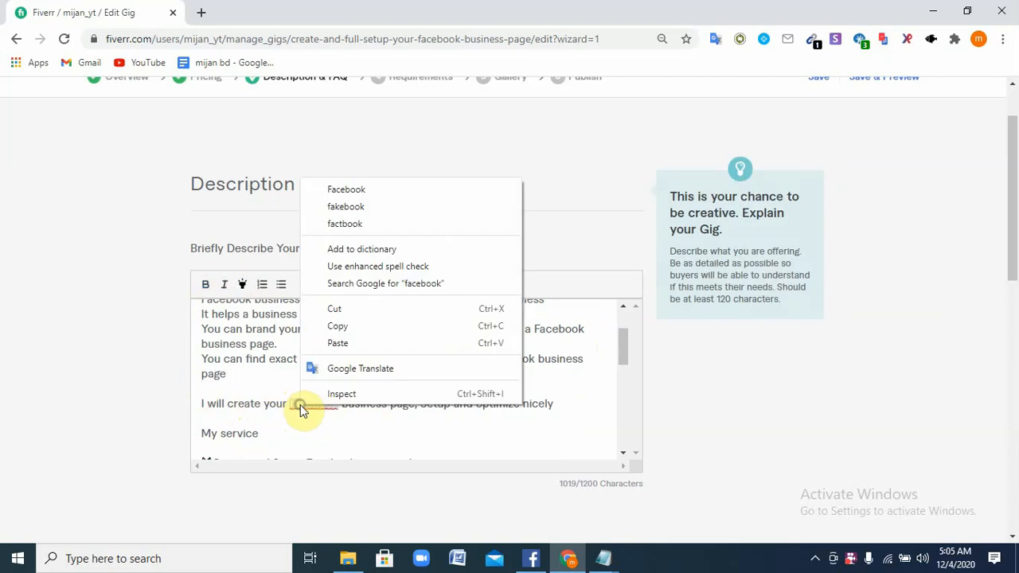
left_click(344, 192)
scroll(255, 394, "down", 1)
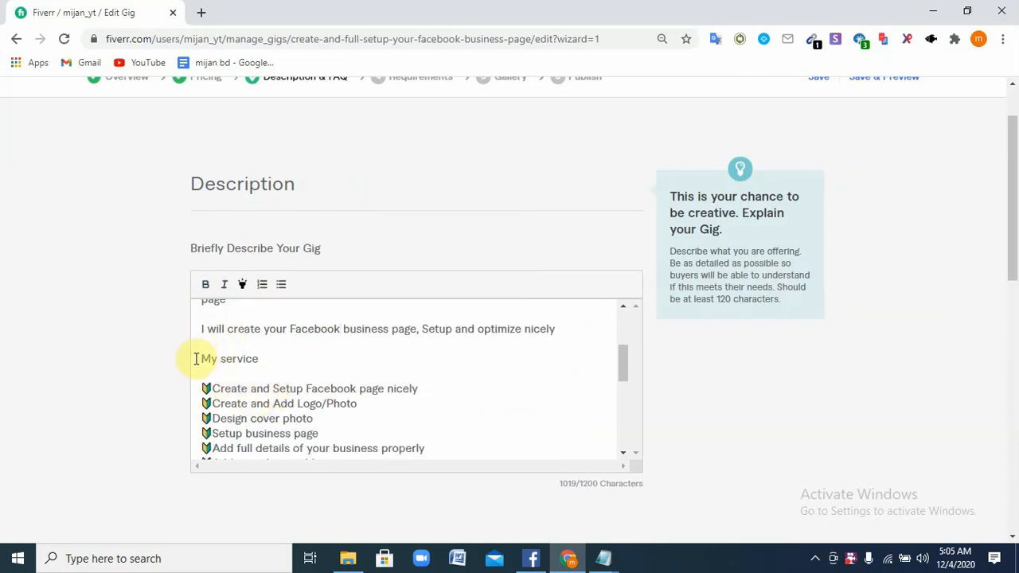
left_click_drag(196, 359, 267, 362)
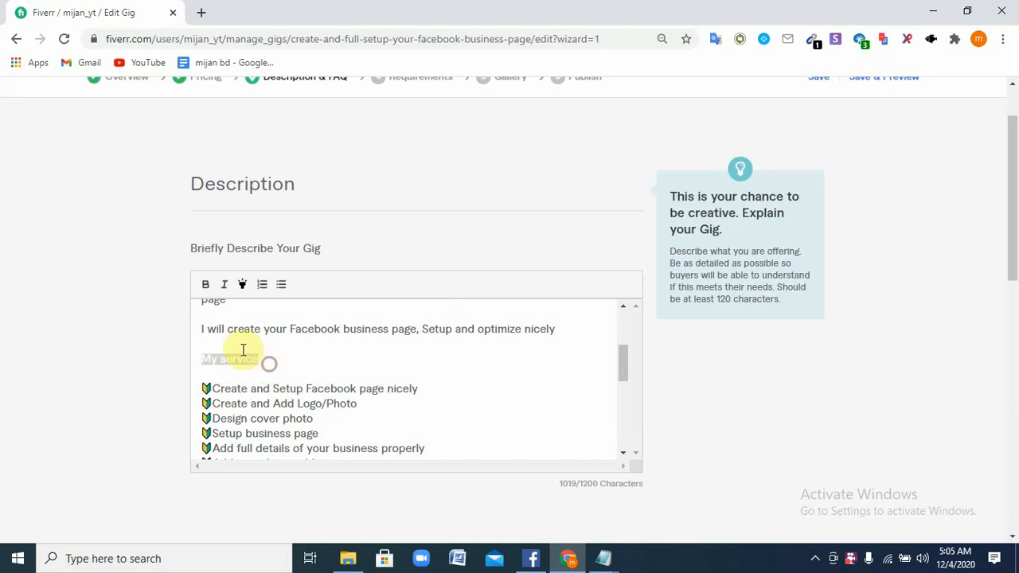
left_click(206, 285)
left_click(322, 355)
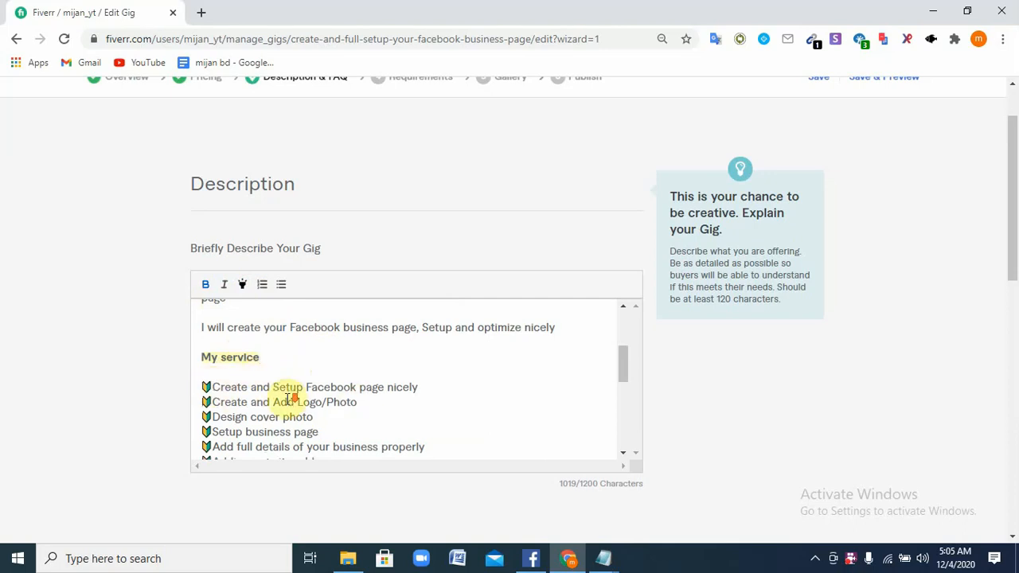
Make the list of services bold
scroll(284, 398, "down", 1)
scroll(285, 398, "up", 1)
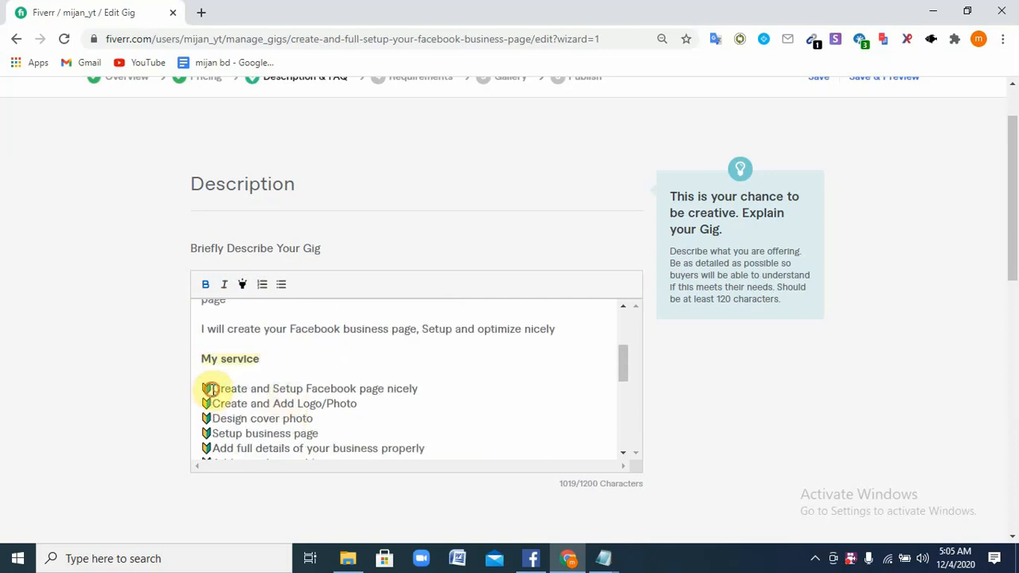
left_click_drag(208, 389, 417, 386)
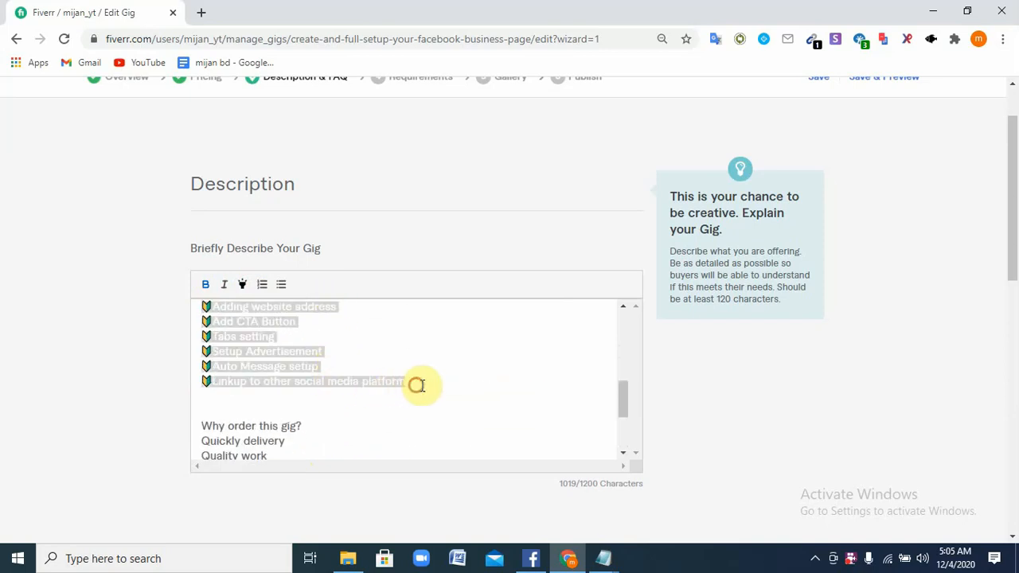
left_click(205, 285)
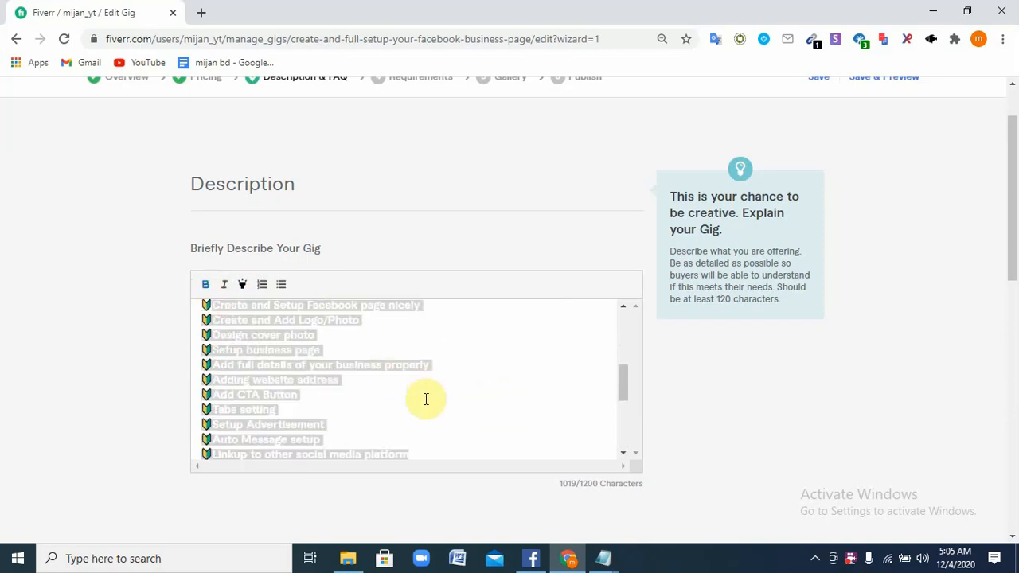
left_click(424, 398)
Bold the 'Why order this gig?' heading
scroll(239, 348, "up", 2)
scroll(268, 407, "down", 6)
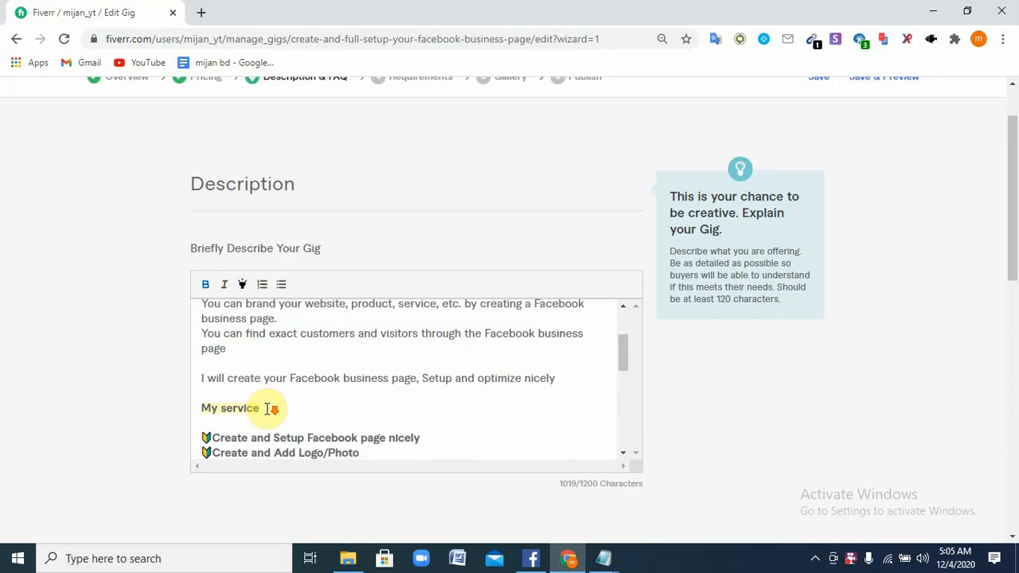
scroll(267, 408, "up", 2)
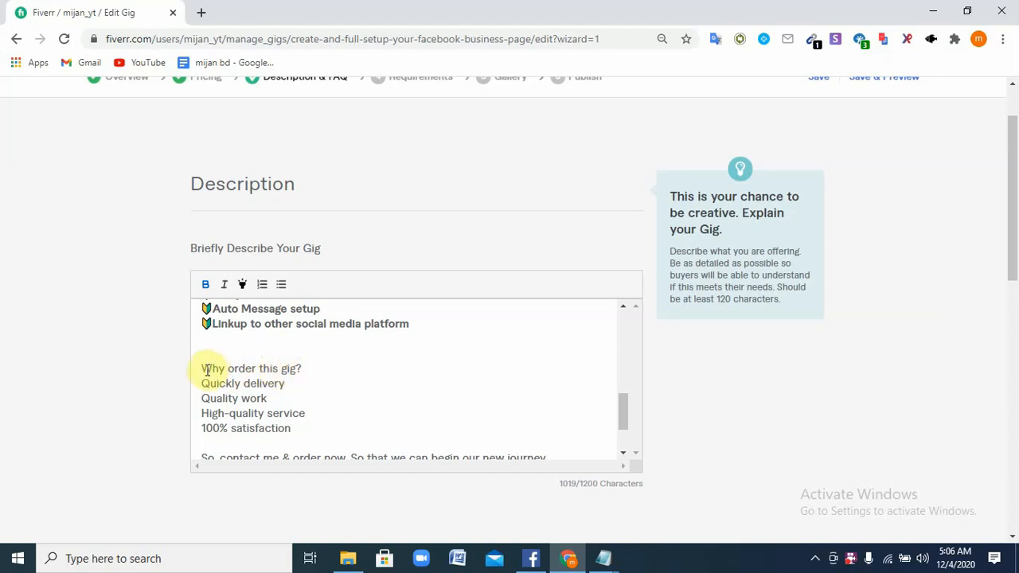
left_click_drag(196, 367, 318, 371)
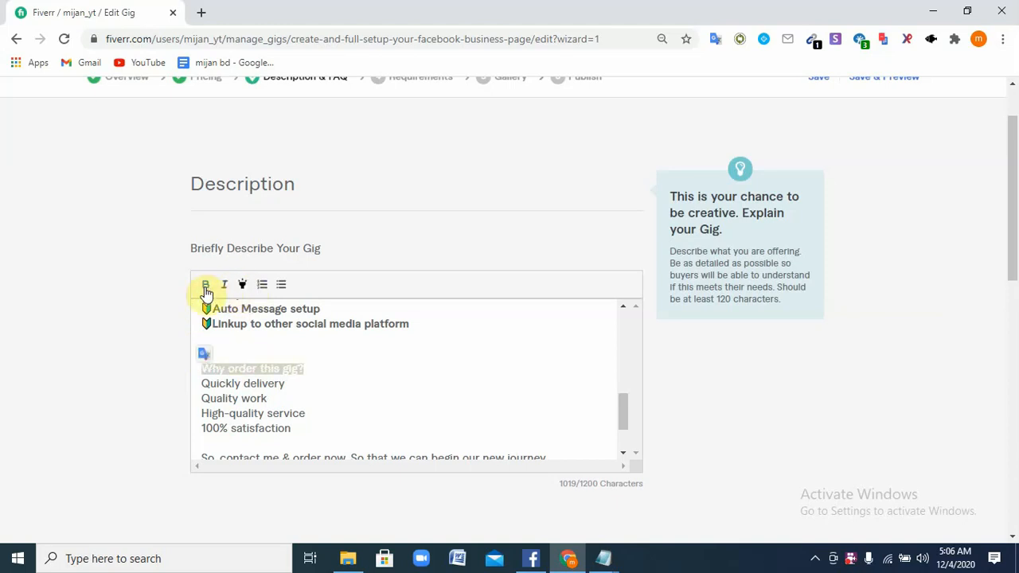
left_click(355, 346)
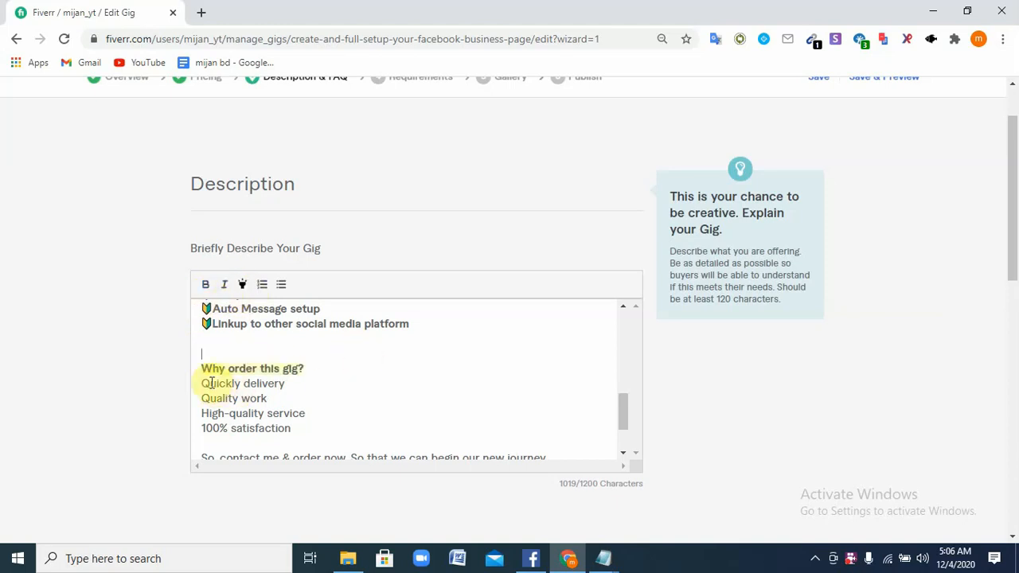
left_click_drag(205, 384, 289, 430)
left_click(353, 387)
Bold the 'So, contact me & order now' line and review the formatted description
scroll(342, 419, "down", 2)
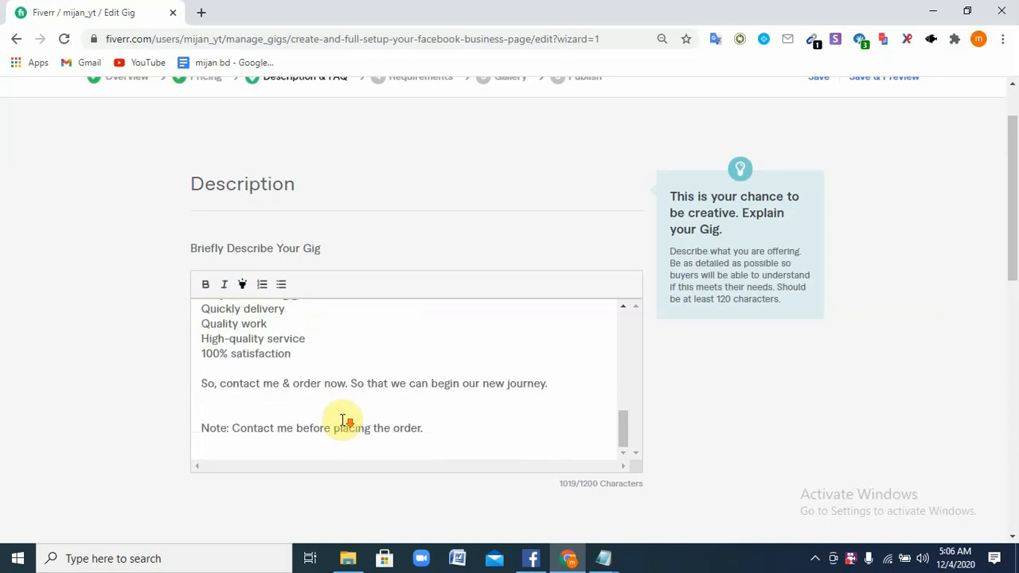
left_click_drag(202, 428, 437, 437)
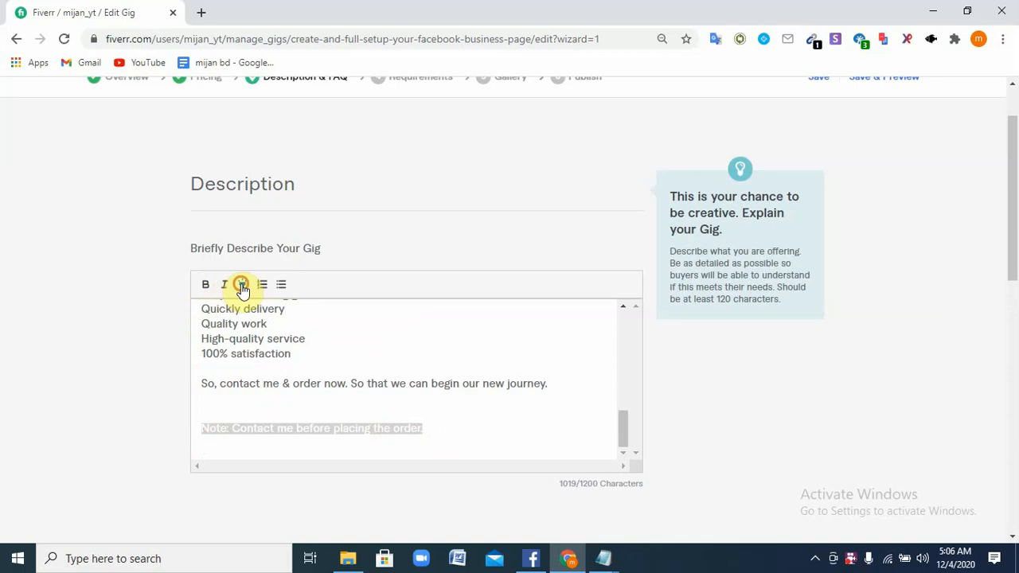
left_click_drag(204, 384, 553, 379)
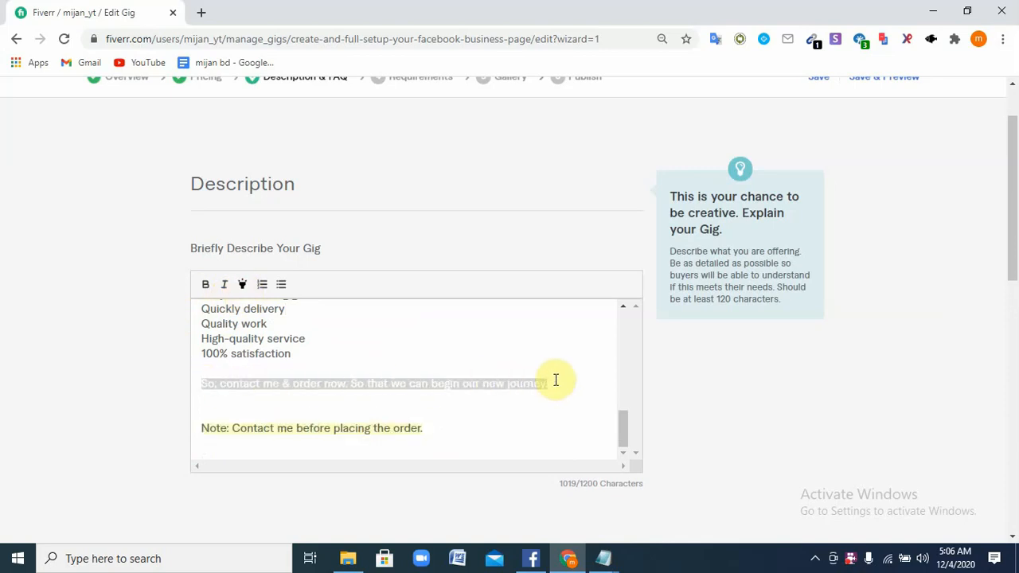
left_click(205, 287)
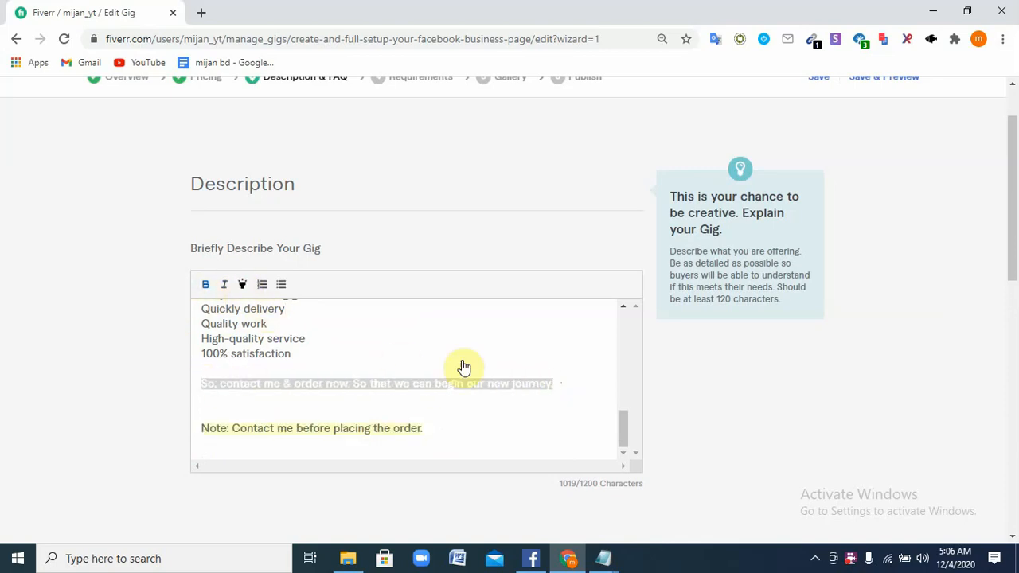
left_click(509, 355)
scroll(366, 414, "up", 10)
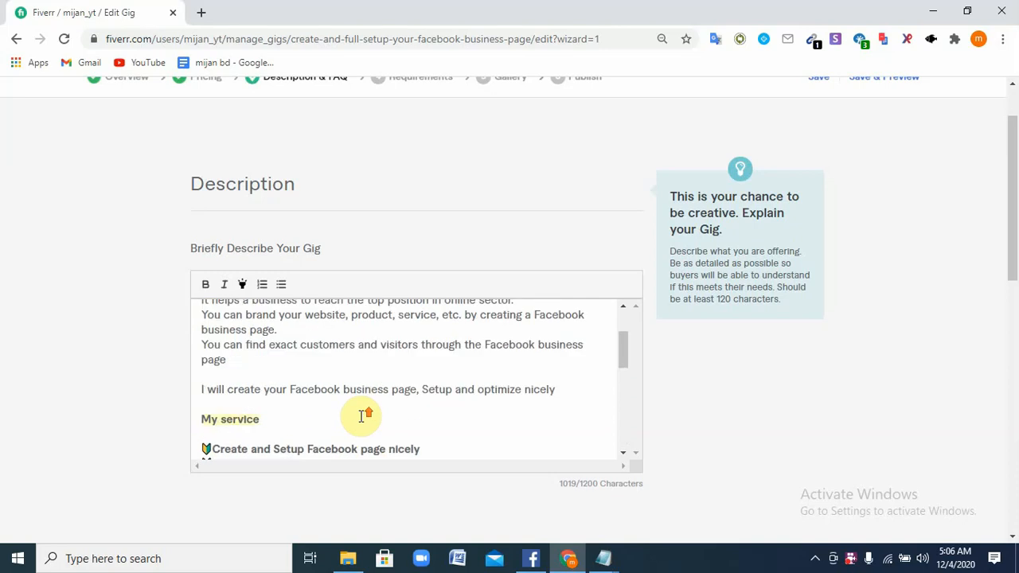
scroll(398, 350, "up", 2)
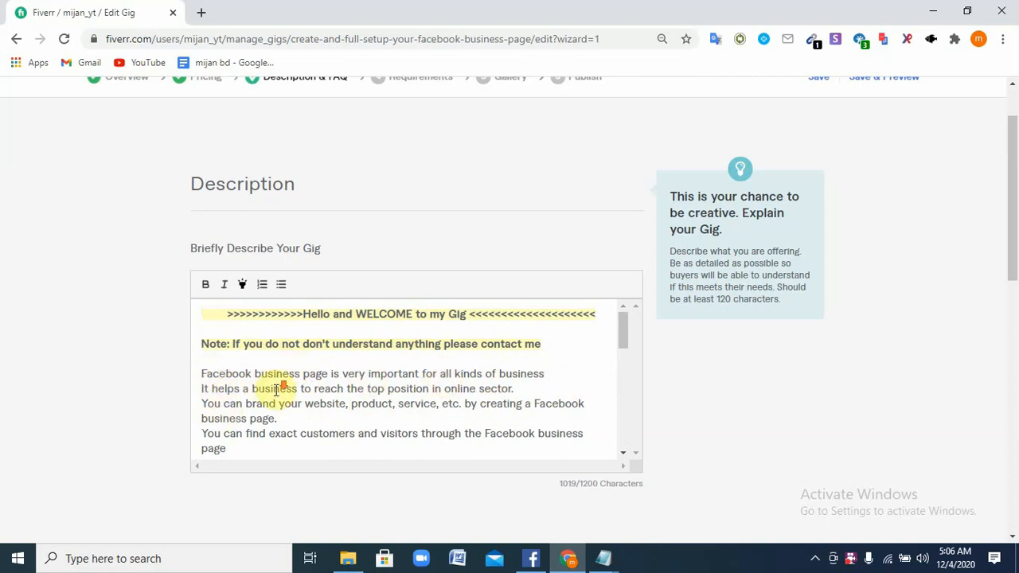
scroll(276, 390, "down", 2)
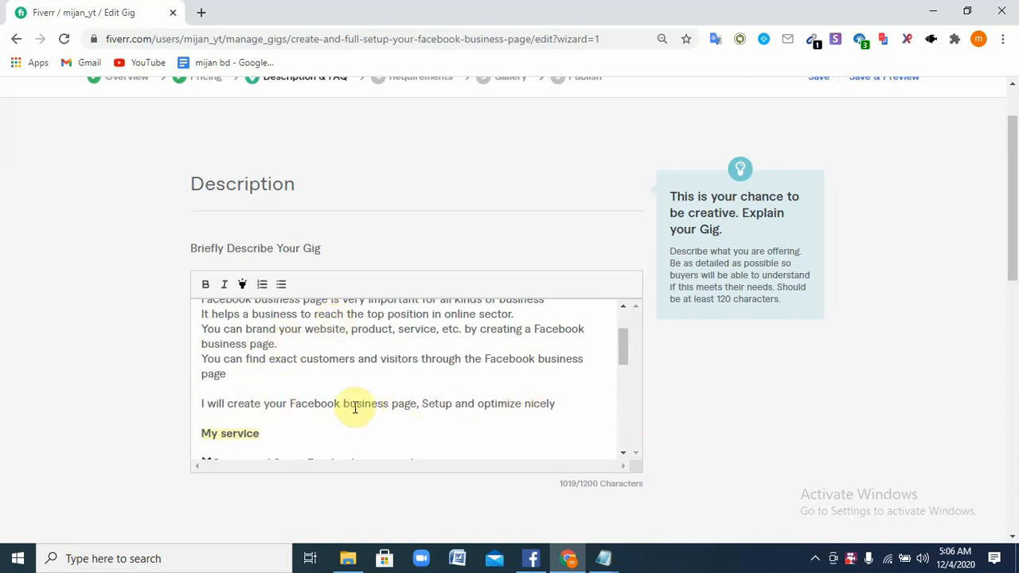
scroll(343, 406, "down", 3)
scroll(342, 406, "down", 1)
scroll(263, 382, "up", 5)
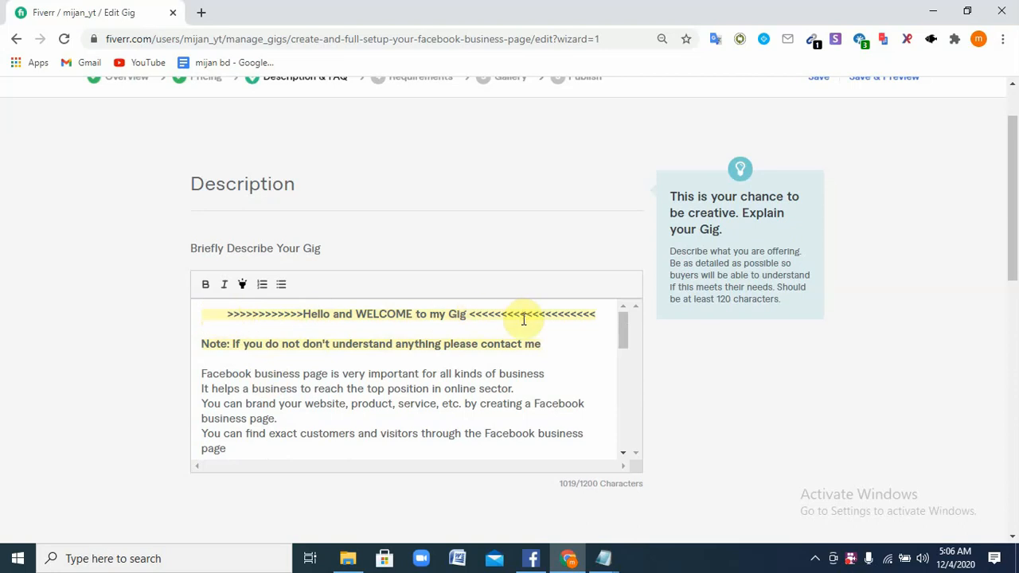
scroll(358, 343, "down", 2)
scroll(273, 363, "down", 4)
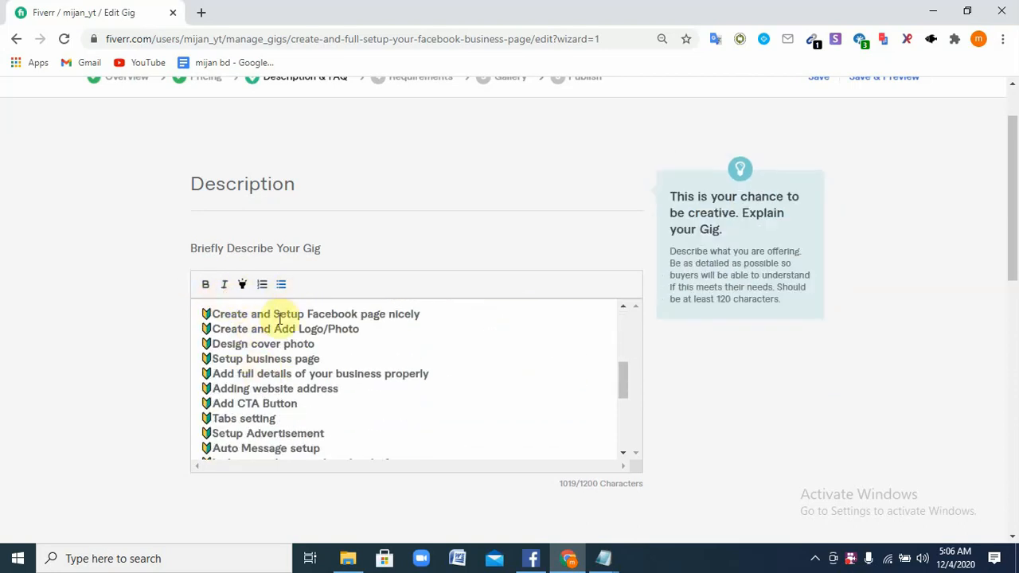
scroll(273, 383, "down", 1)
scroll(273, 384, "down", 3)
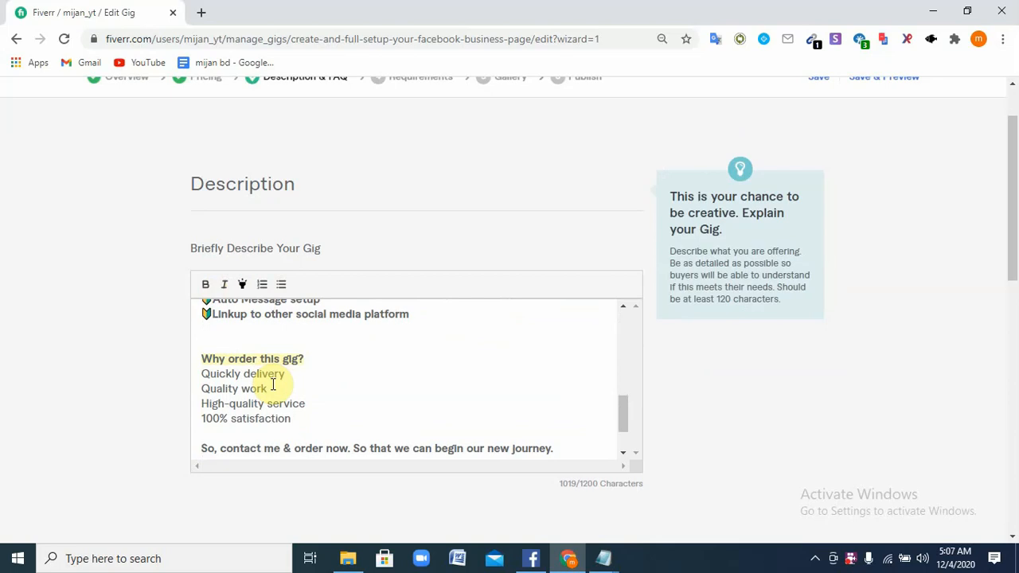
scroll(311, 393, "down", 2)
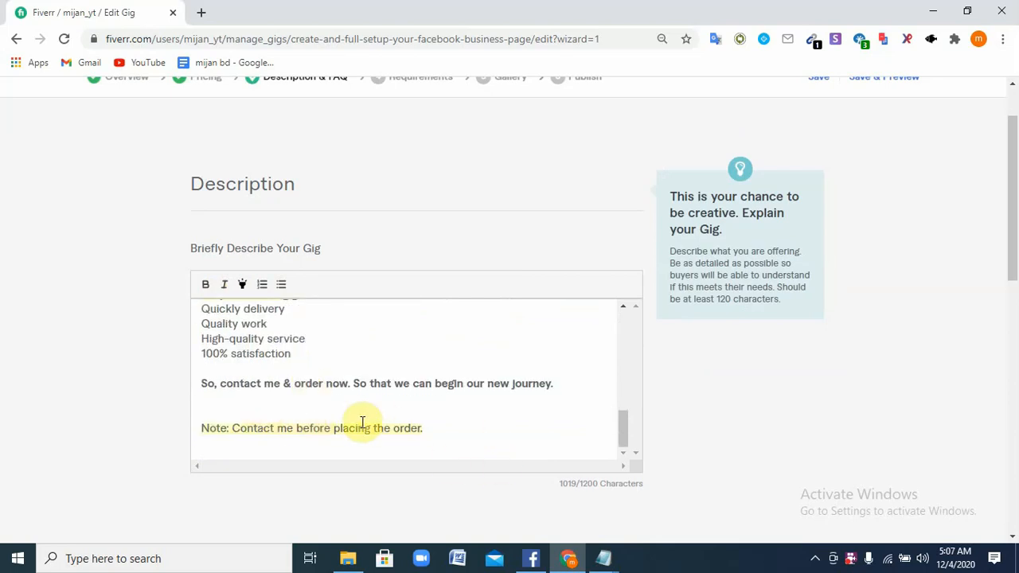
scroll(382, 418, "down", 1)
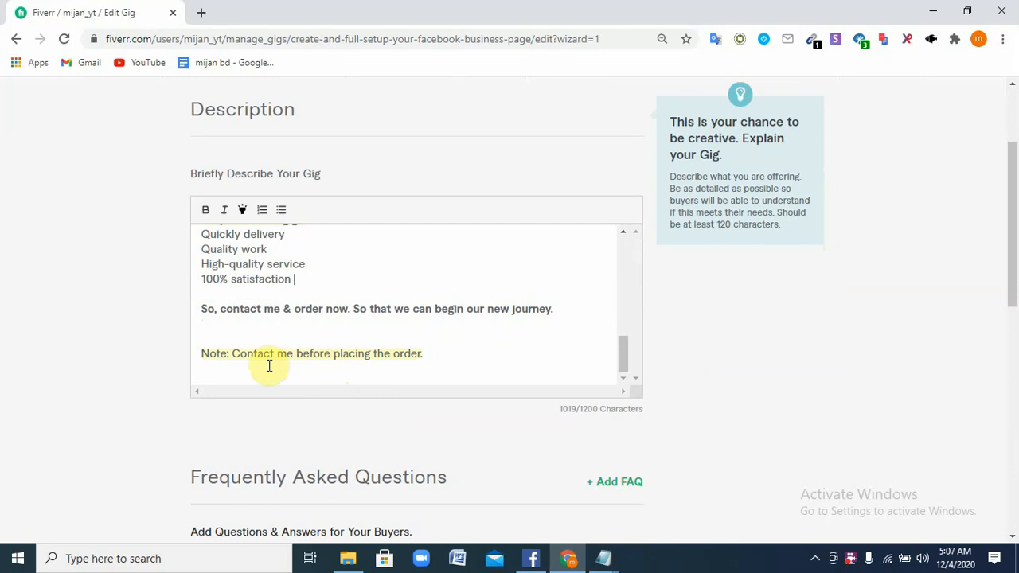
scroll(236, 346, "up", 5)
scroll(238, 347, "up", 6)
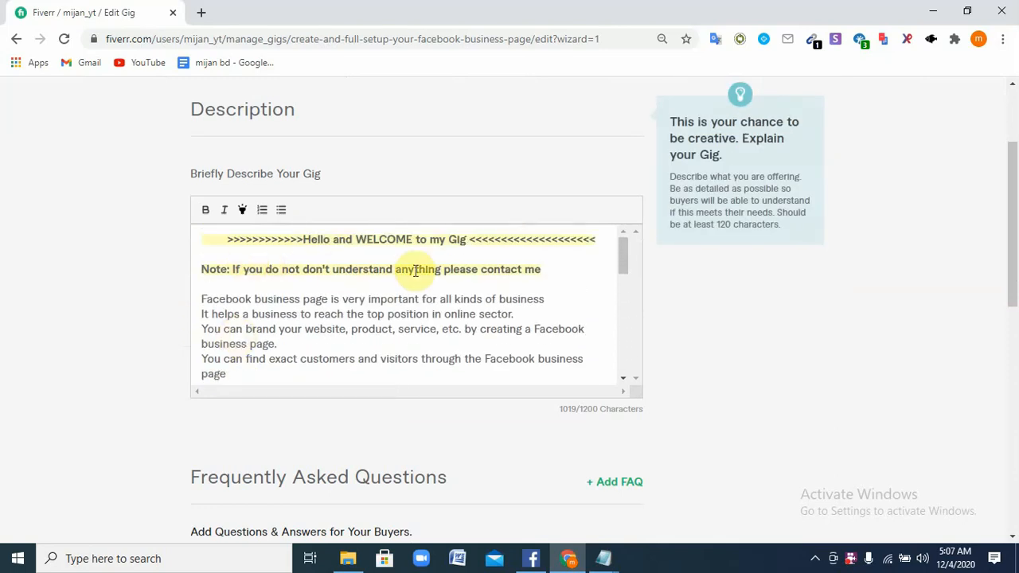
scroll(374, 323, "down", 10)
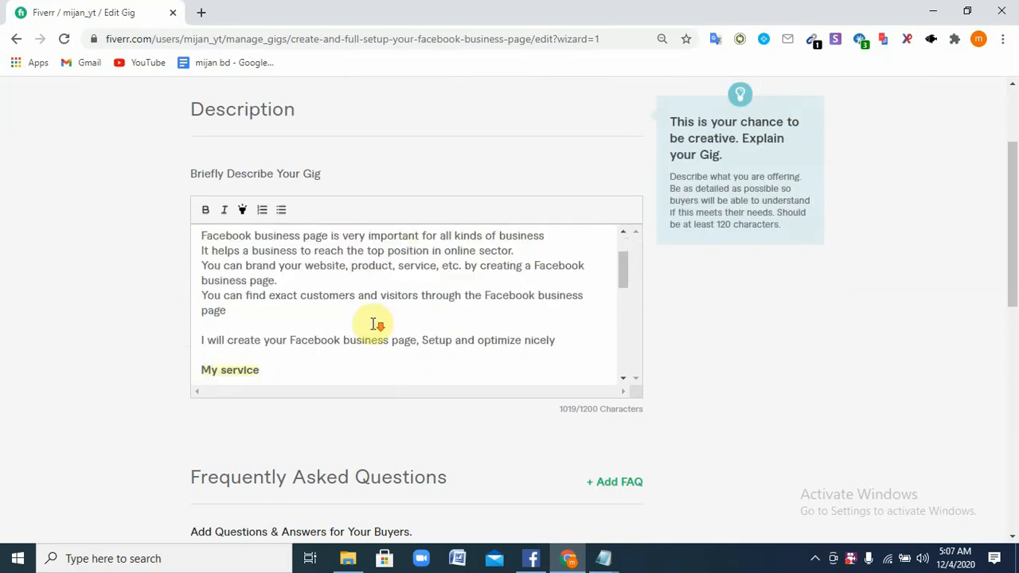
scroll(374, 323, "down", 1)
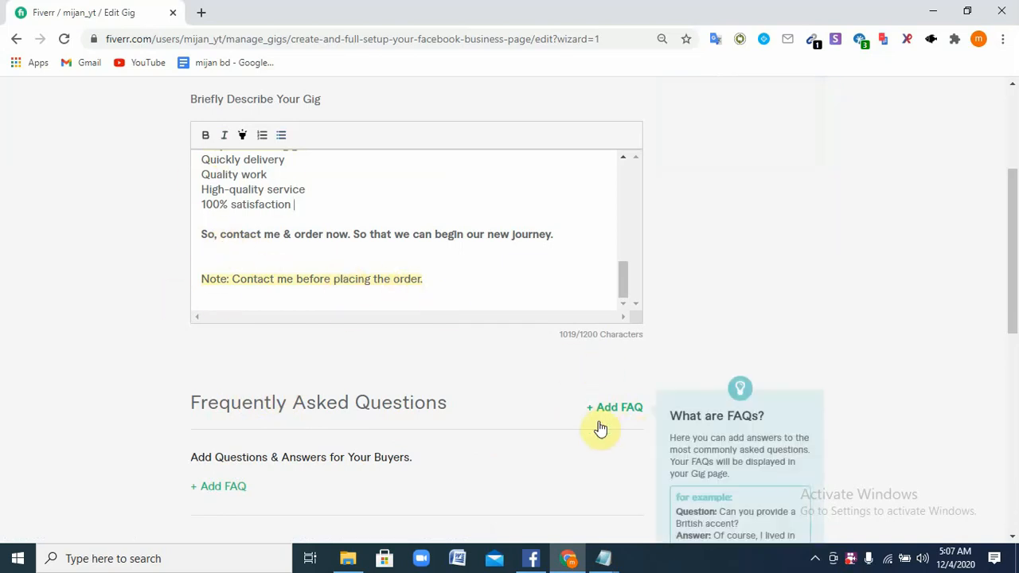
scroll(356, 427, "down", 2)
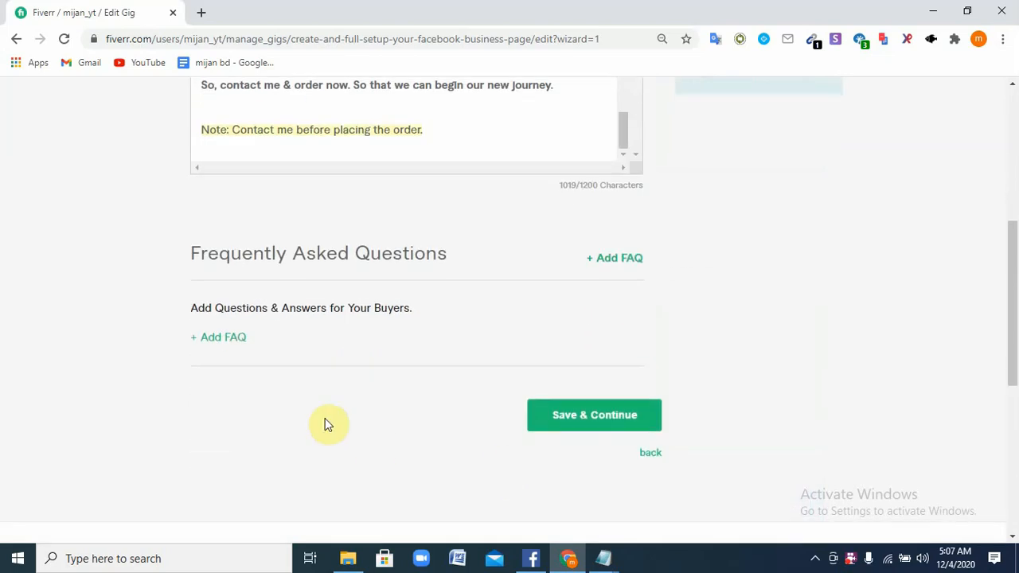
Save the description with Save & Continue to reach the Requirements step
left_click(621, 420)
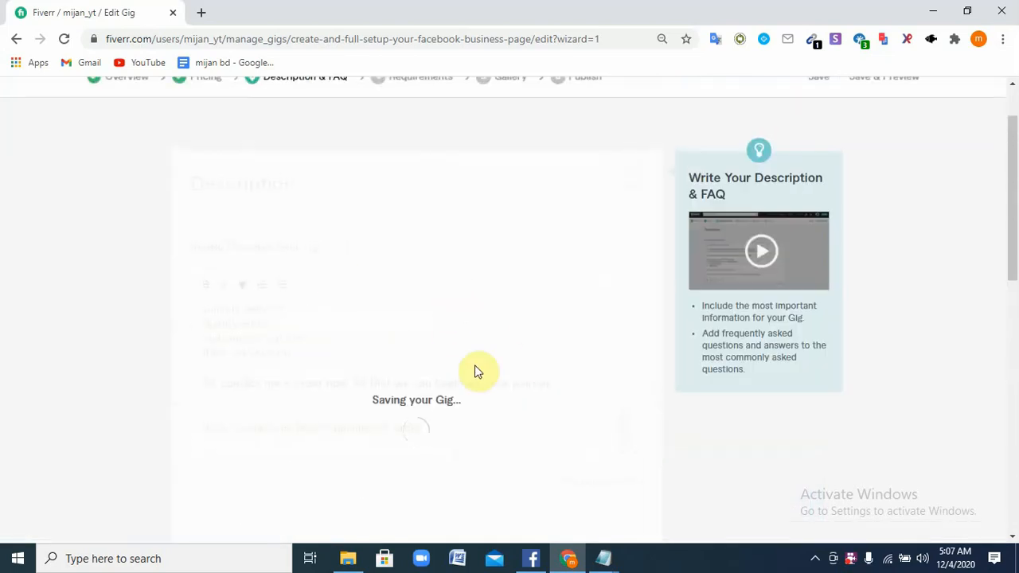
scroll(420, 426, "down", 3)
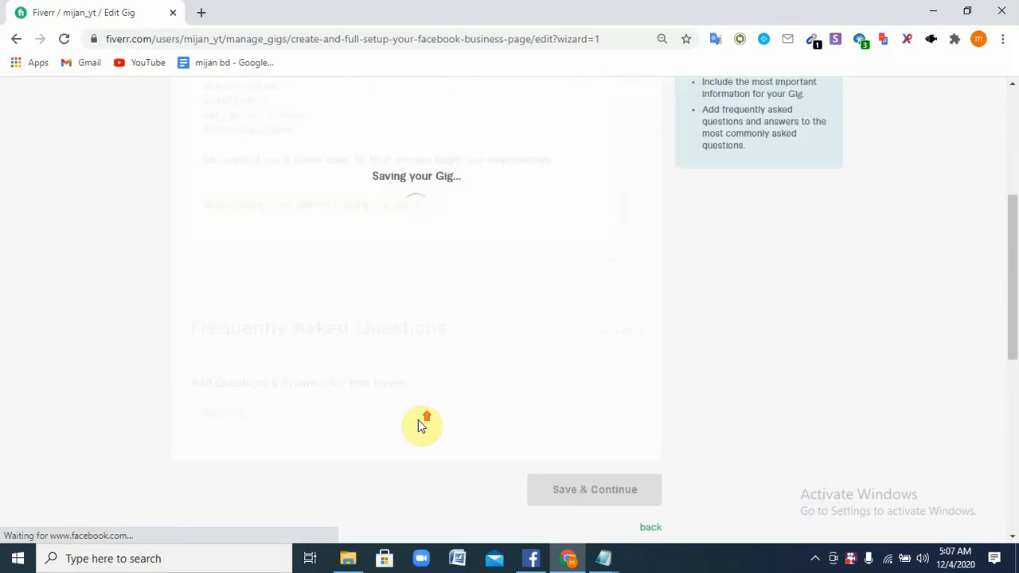
scroll(419, 425, "up", 1)
scroll(389, 322, "up", 3)
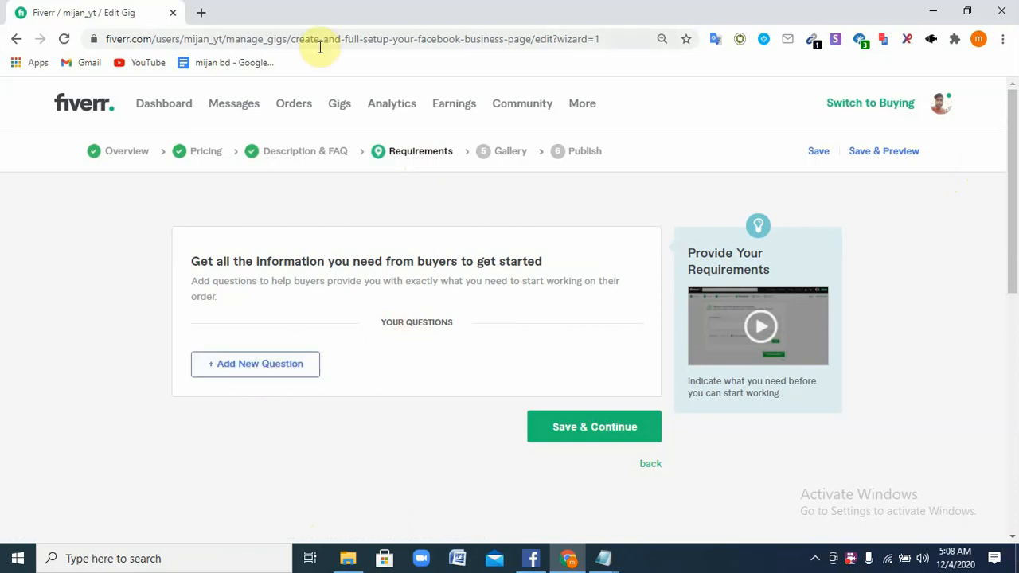
Add a new buyer question starting with '1. Logo' and '2. Business Name'
left_click(263, 364)
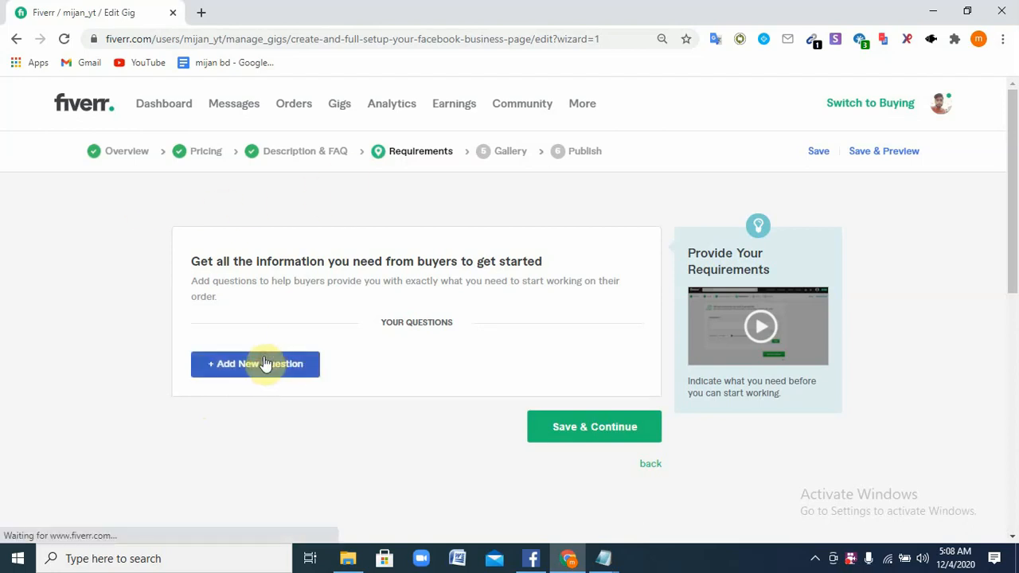
scroll(533, 406, "down", 2)
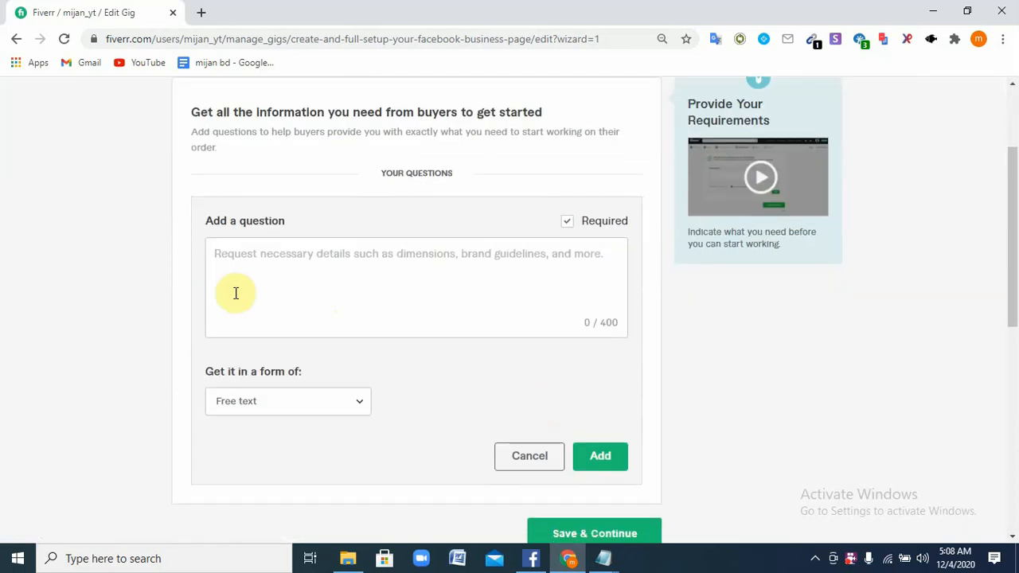
left_click(403, 256)
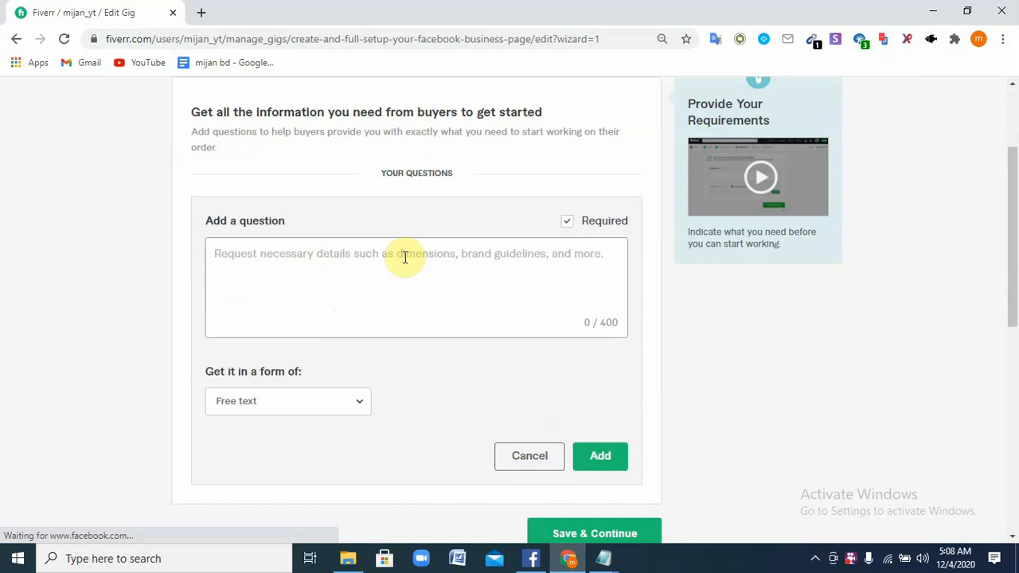
type("1")
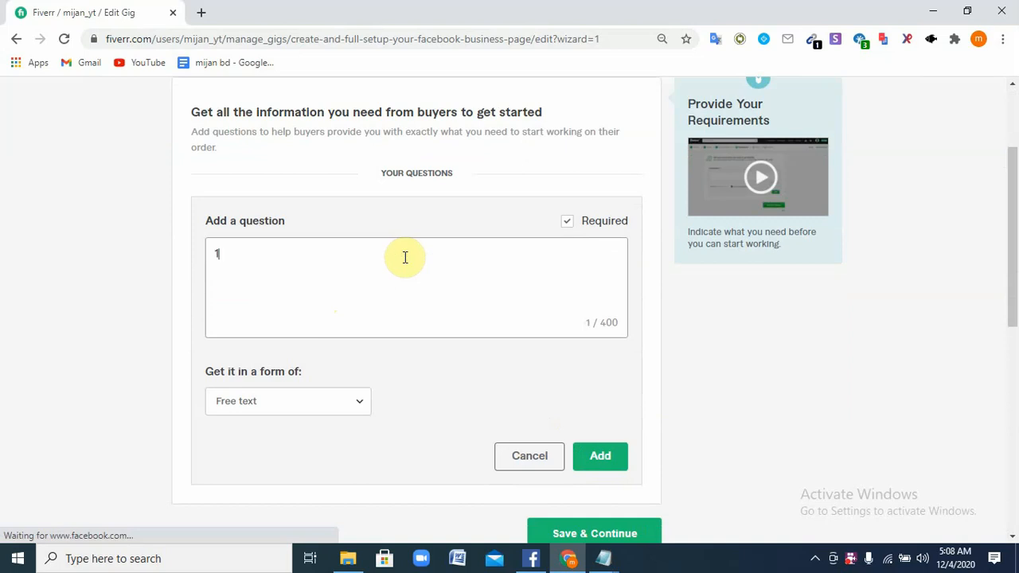
type(". Logo")
key("Return")
type("2.")
type("Busines")
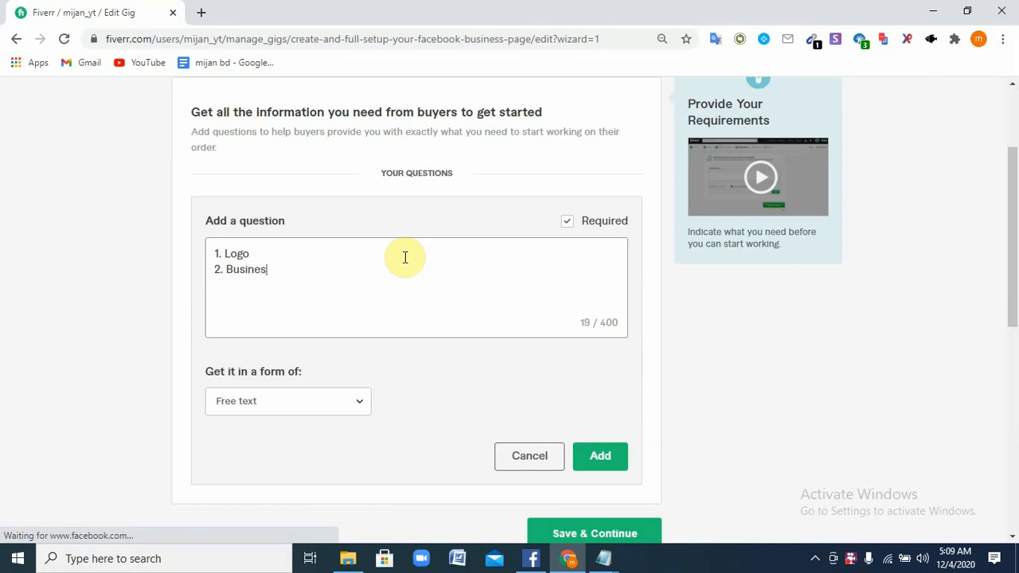
type("s Name")
Add the lines '3. business Type' and 'website' to the question
key("Return")
type("3.")
type("busi")
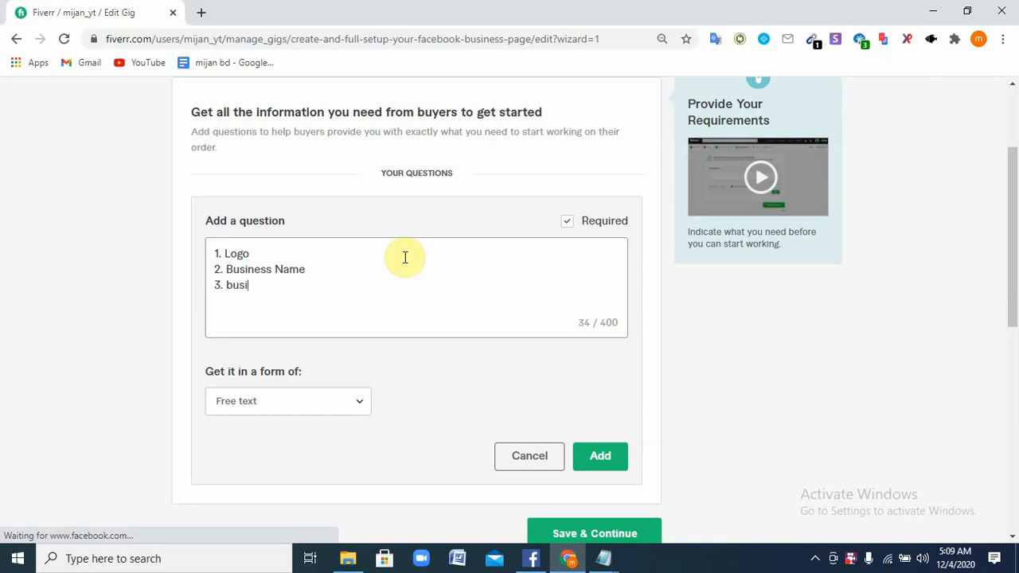
type("ness Type")
key("Return")
type("web")
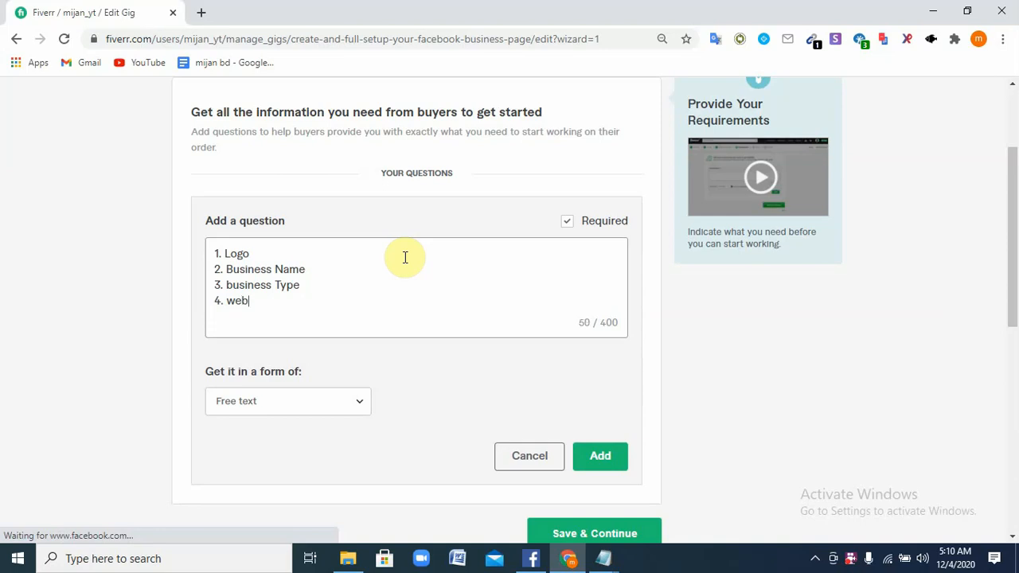
type("site link")
Set the answer format to Attachment, add the question, and save the Requirements step
left_click(355, 406)
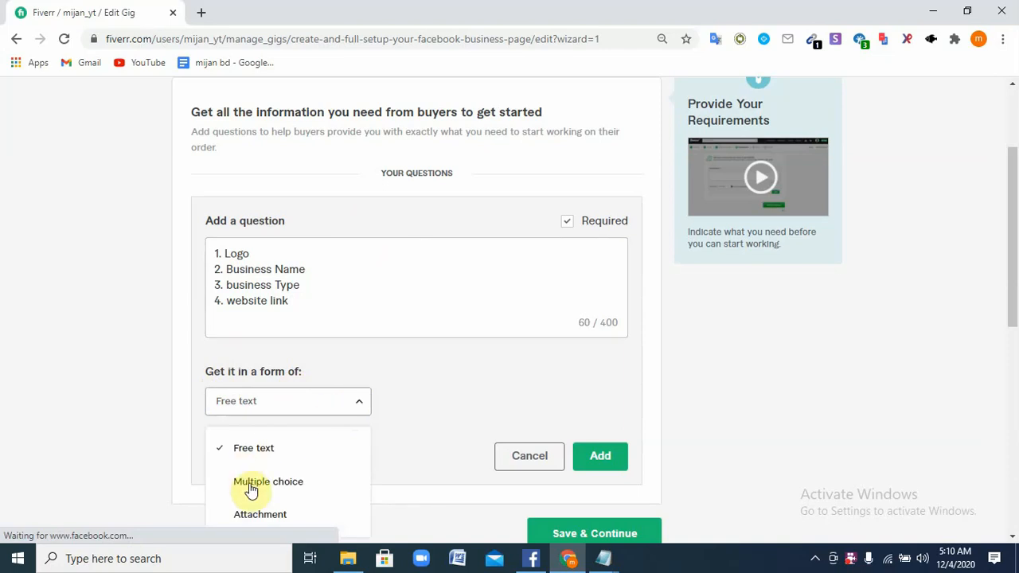
scroll(278, 485, "down", 1)
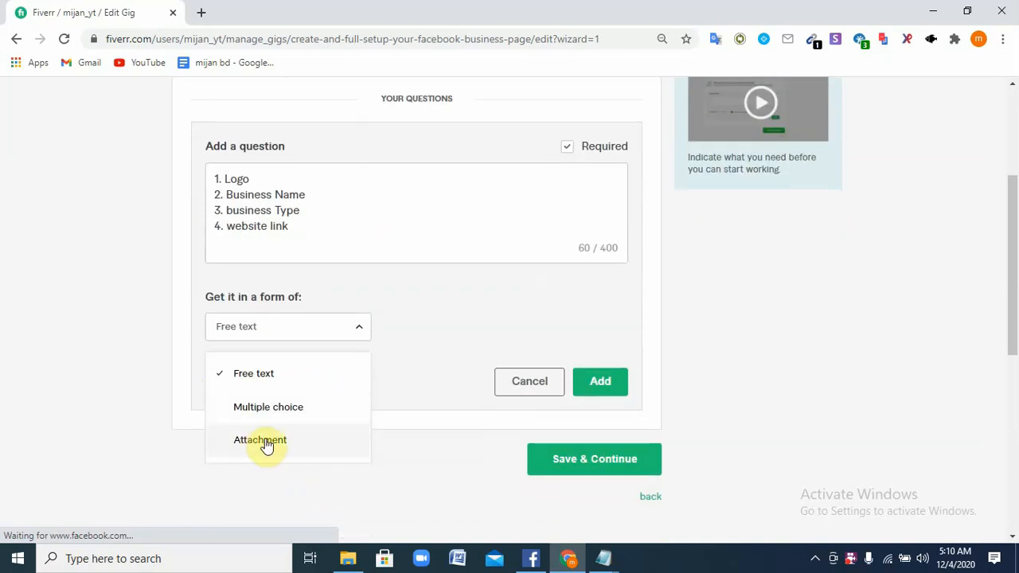
left_click(269, 438)
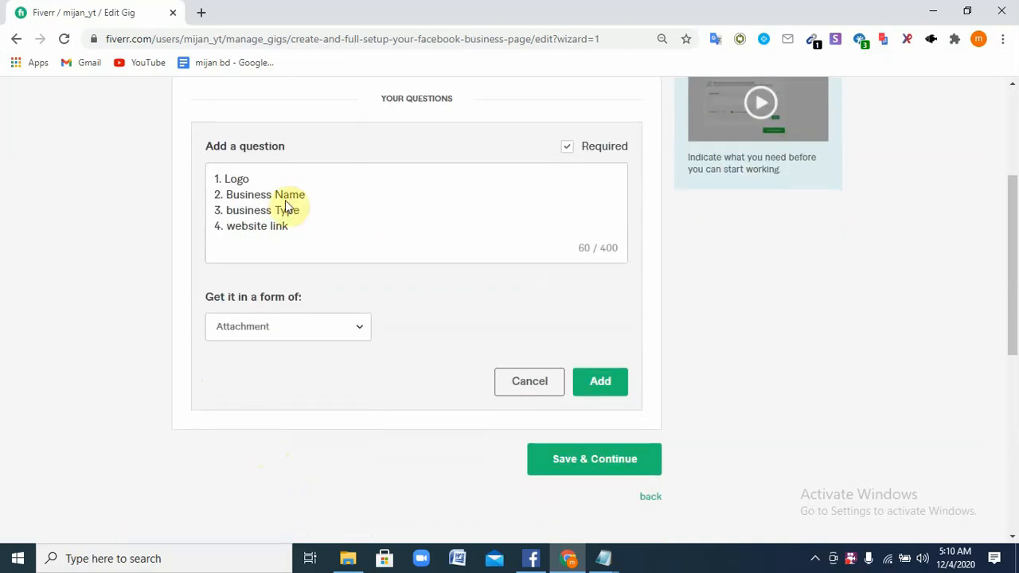
left_click(601, 382)
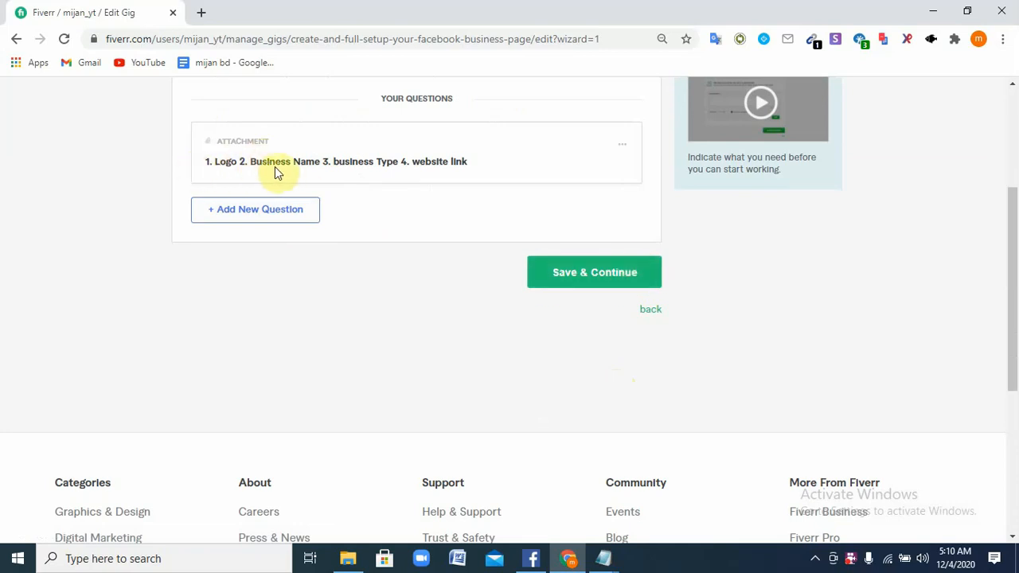
left_click(623, 275)
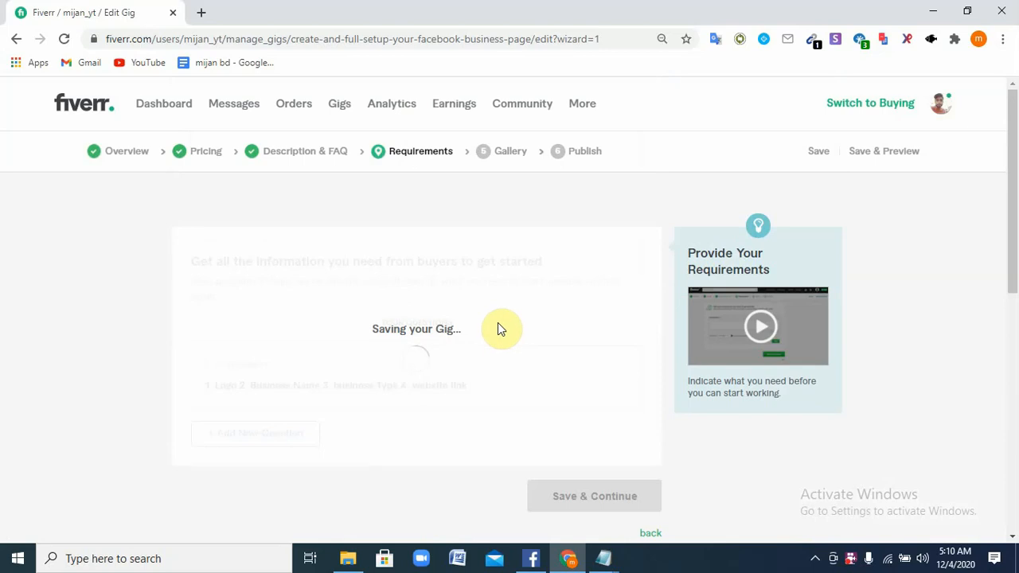
Go to the Gallery step and look over its Video, Photos, Audio and PDF sections
left_click(510, 152)
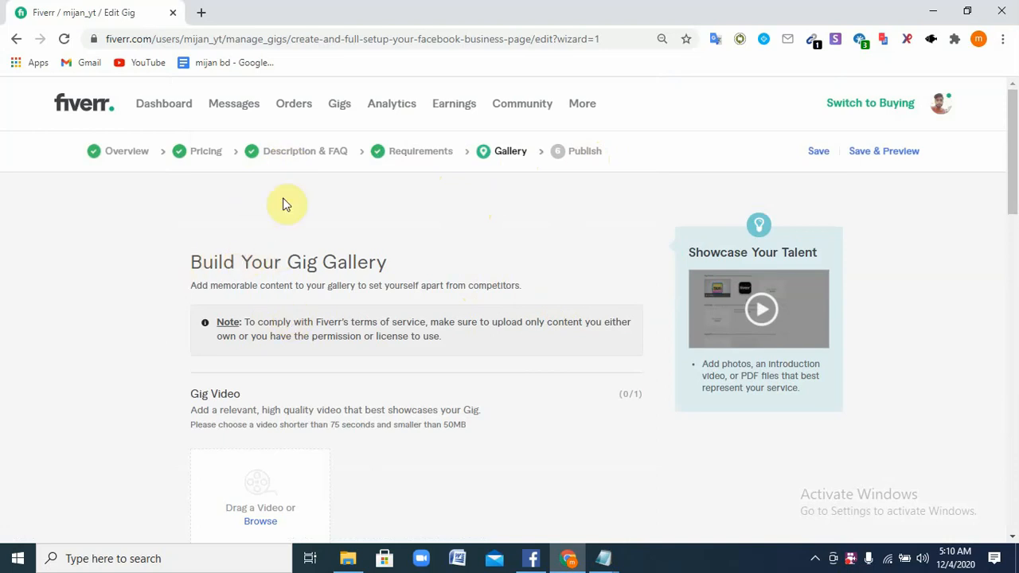
scroll(230, 323, "down", 3)
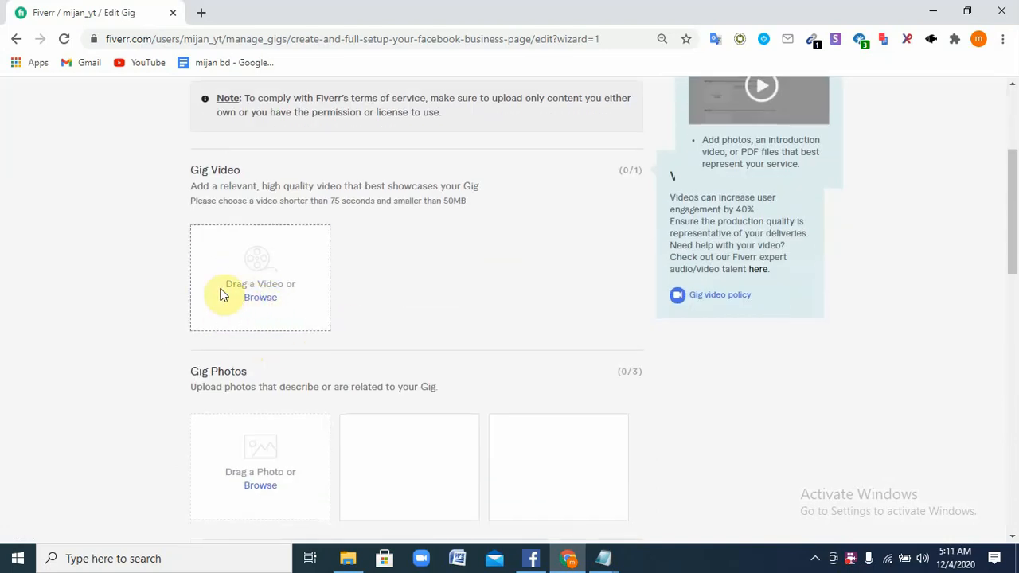
scroll(287, 334, "down", 2)
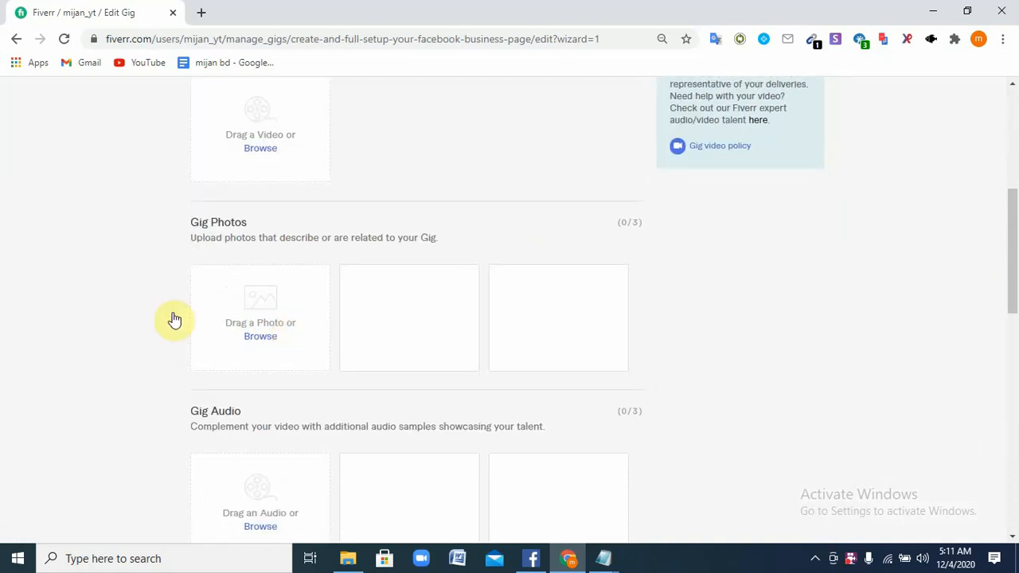
scroll(286, 326, "down", 2)
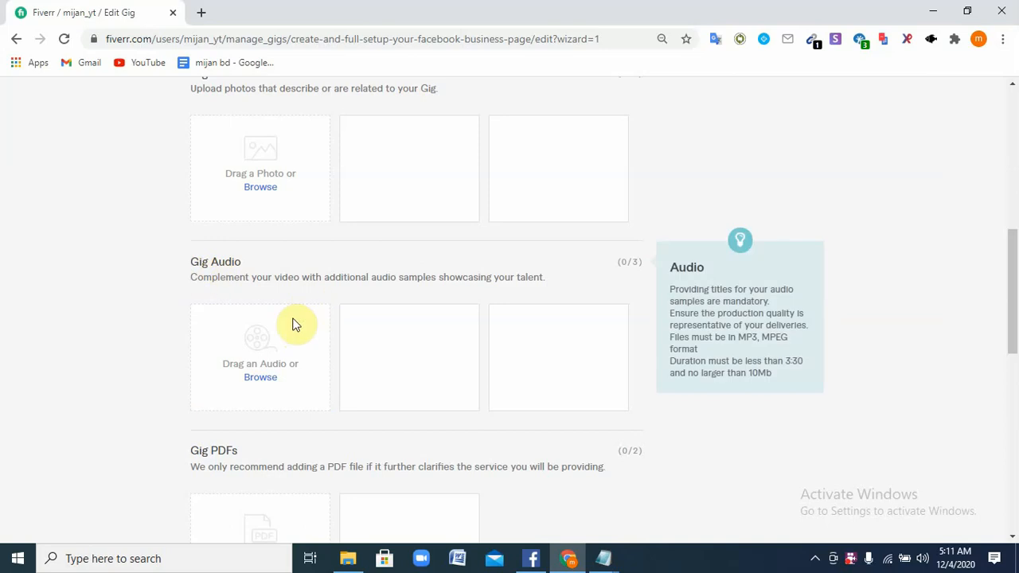
scroll(302, 437, "down", 2)
scroll(273, 454, "down", 1)
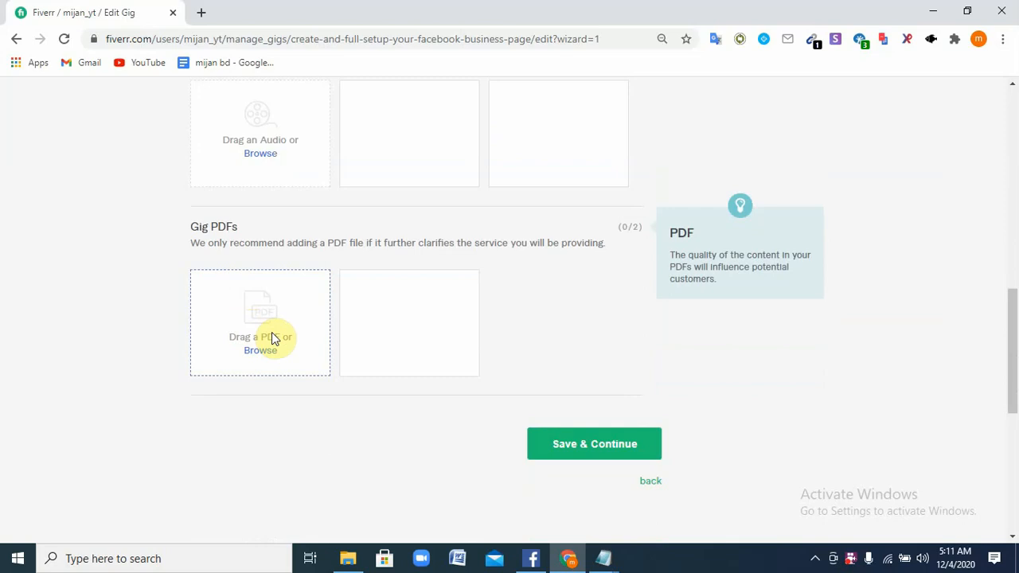
scroll(271, 337, "up", 2)
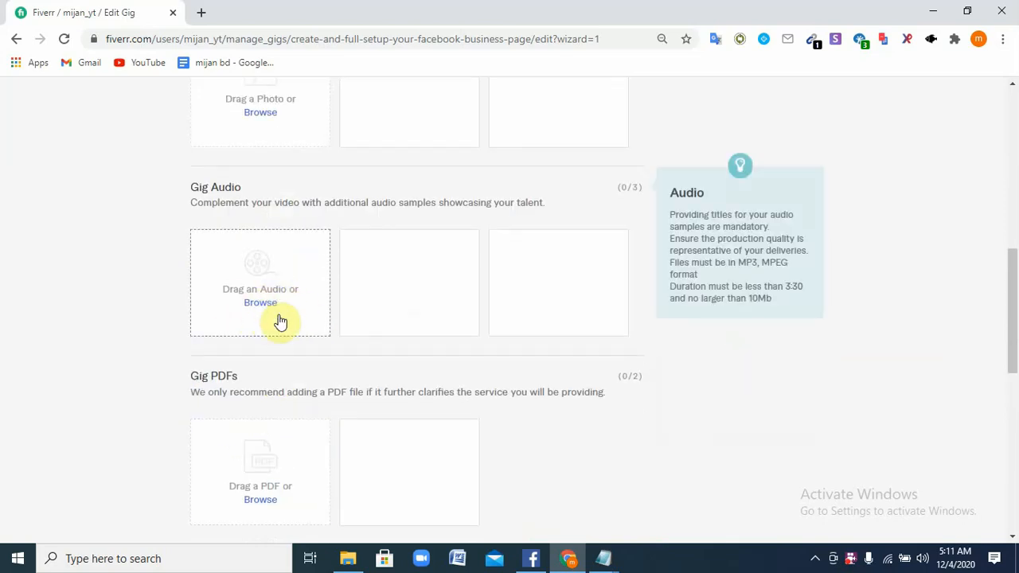
scroll(279, 321, "up", 2)
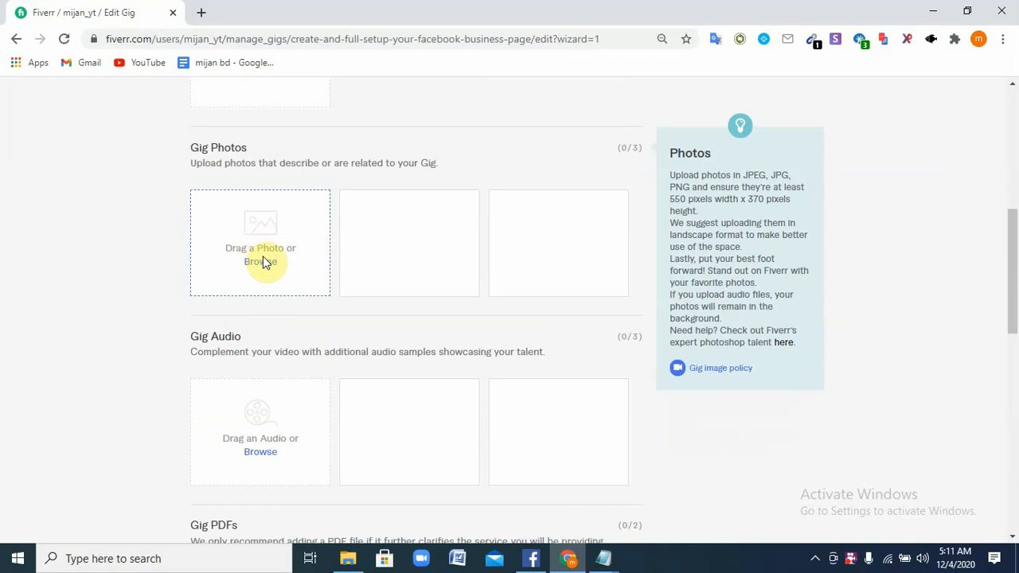
scroll(263, 256, "up", 3)
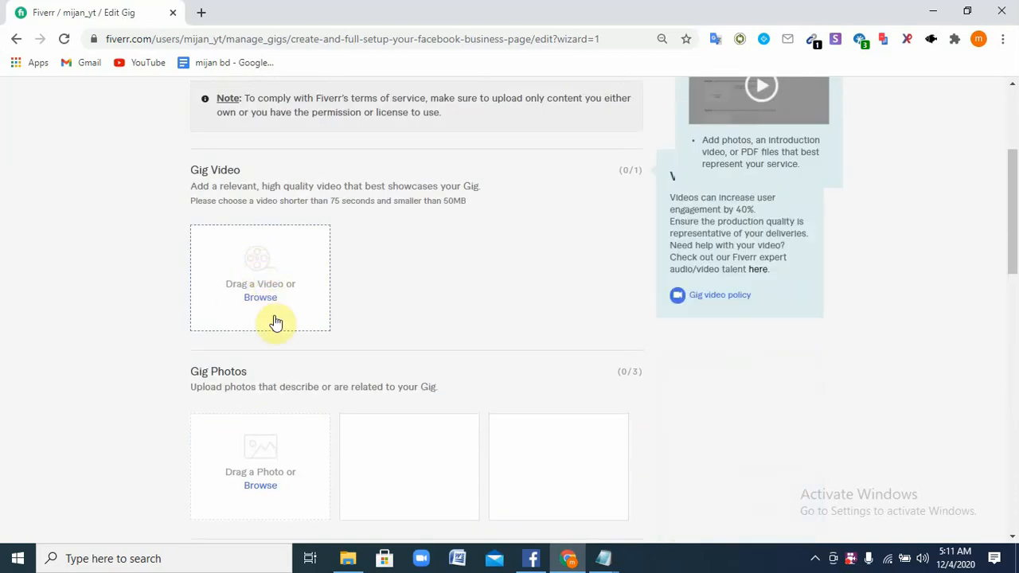
scroll(267, 343, "down", 6)
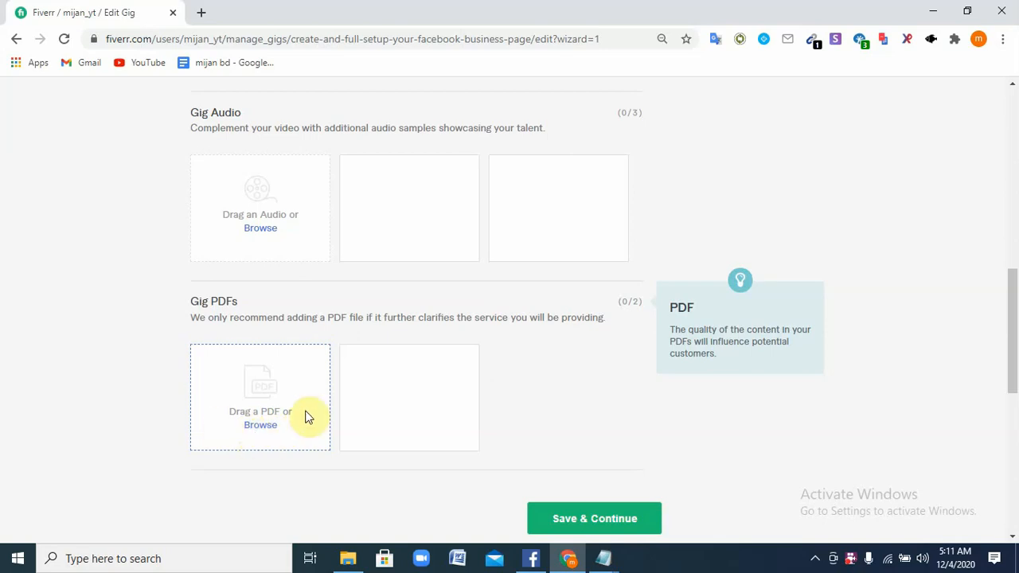
scroll(290, 422, "up", 3)
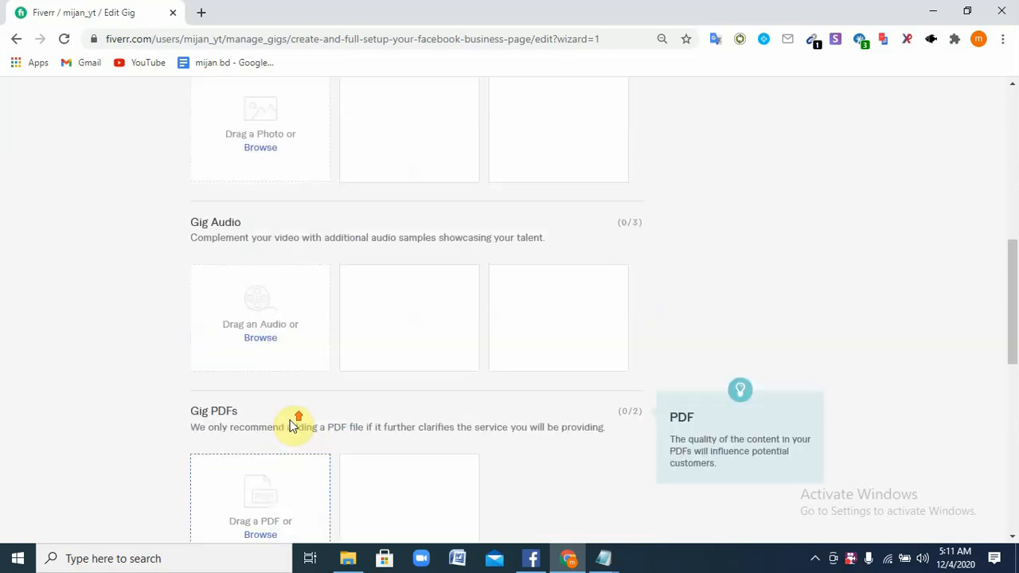
scroll(278, 398, "up", 1)
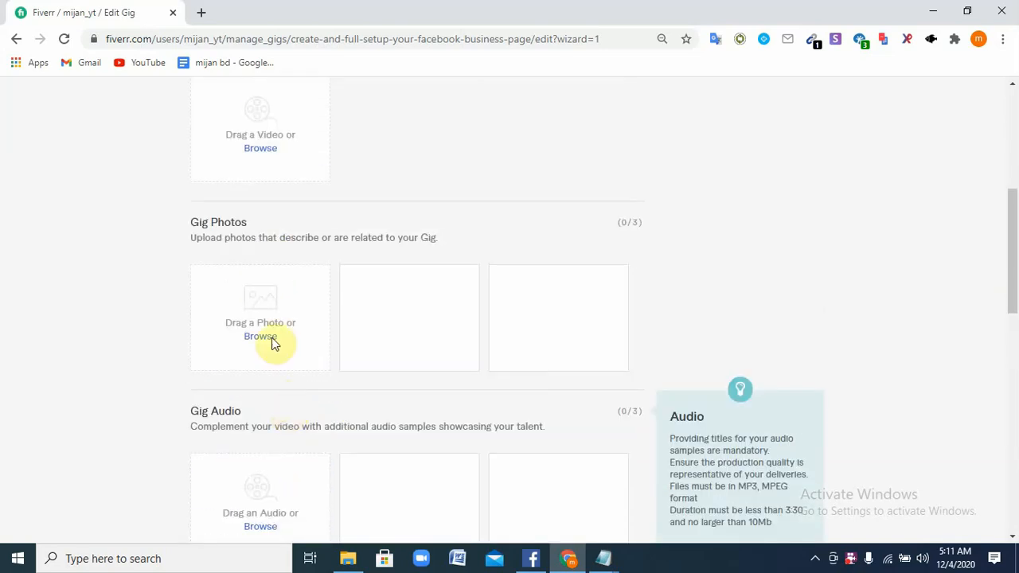
mouse_move(257, 132)
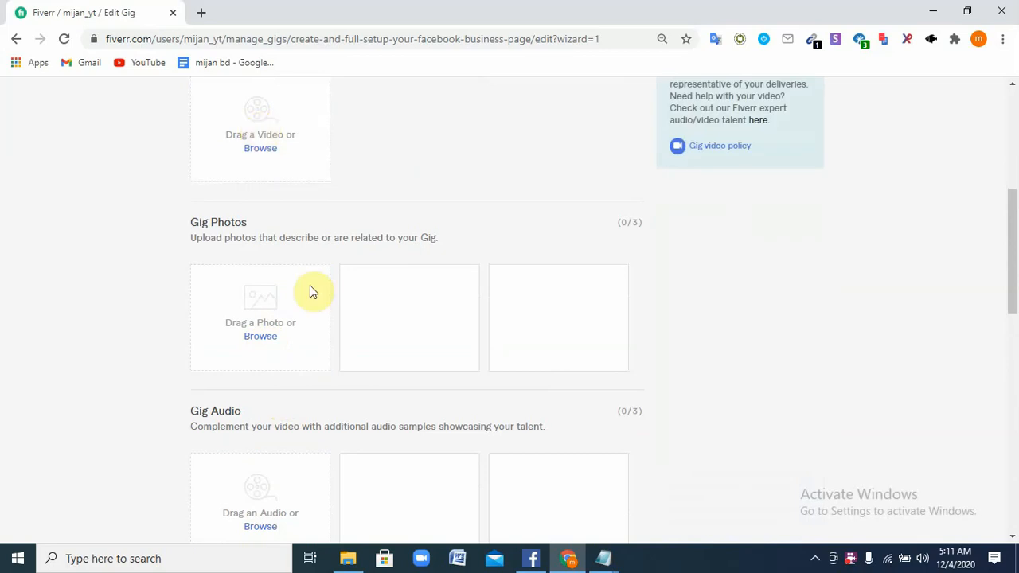
scroll(302, 342, "down", 3)
mouse_move(253, 307)
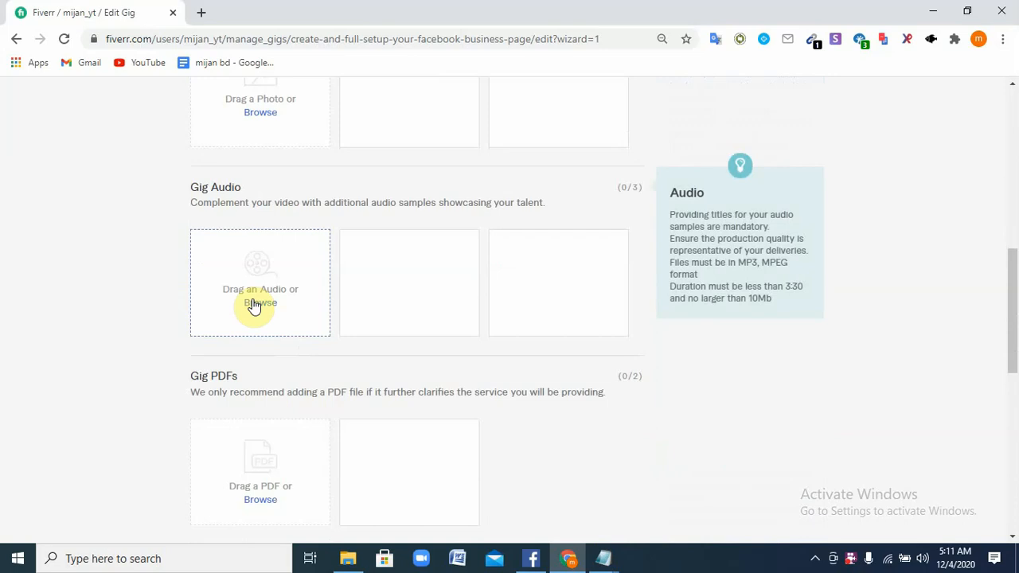
scroll(262, 446, "down", 1)
scroll(269, 427, "up", 4)
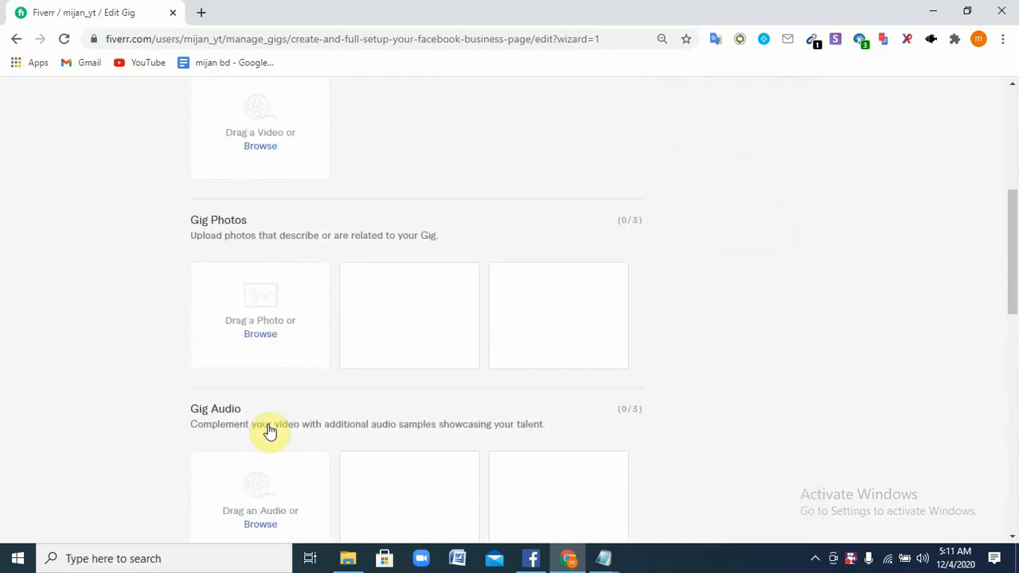
Start a Gig Photos upload and browse to the Downloads folder
mouse_move(316, 340)
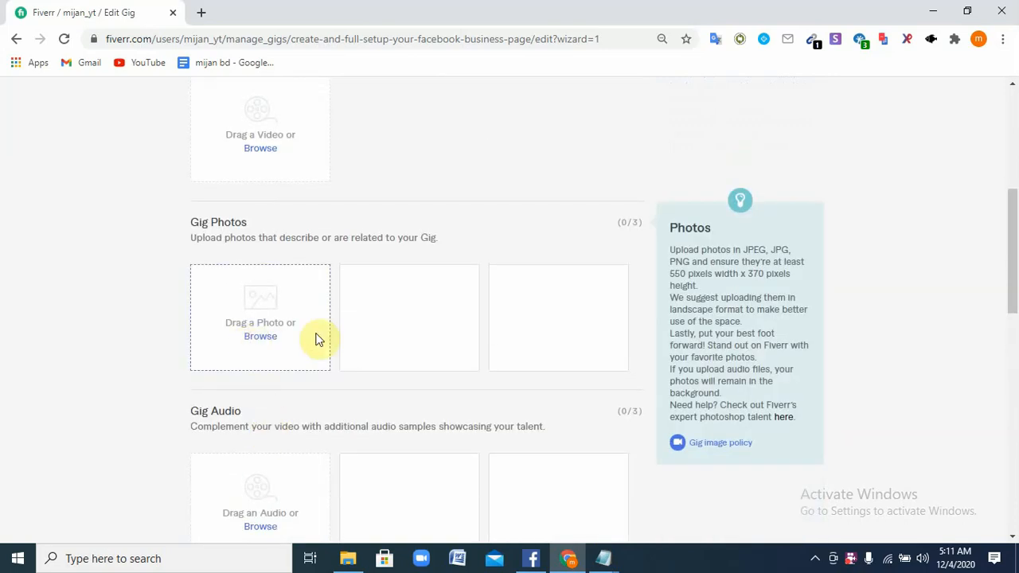
left_click(253, 338)
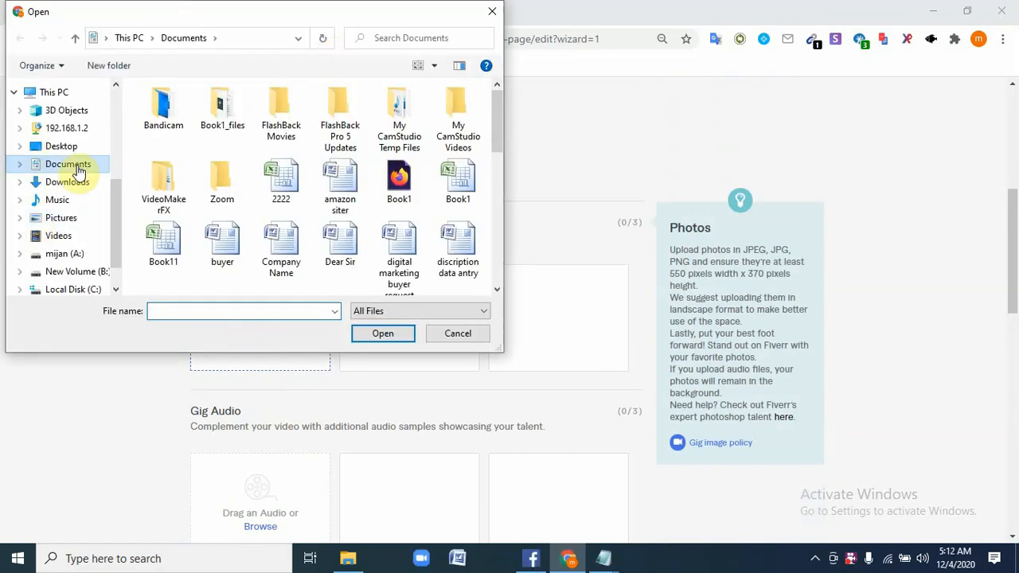
scroll(293, 225, "down", 1)
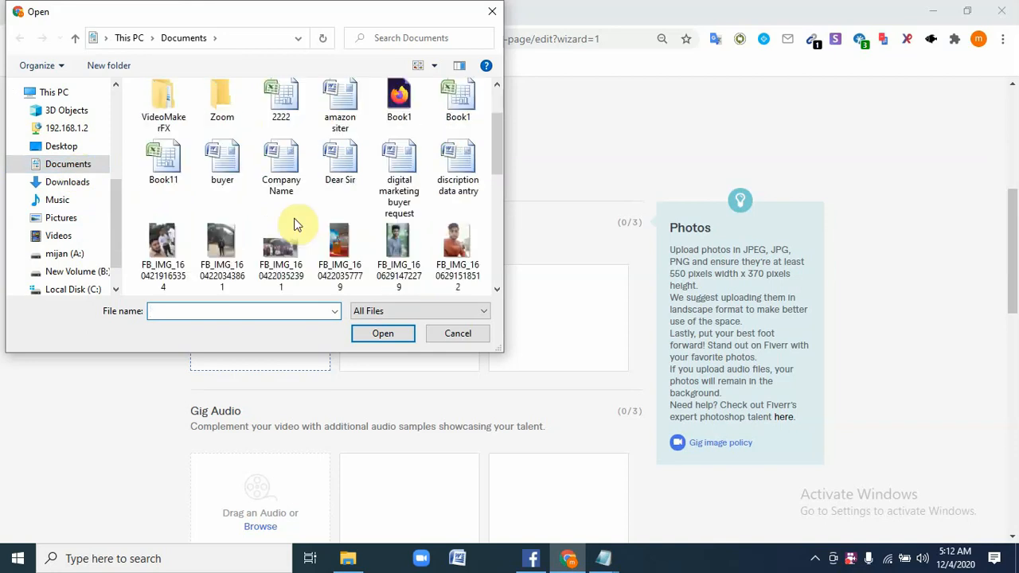
left_click(69, 183)
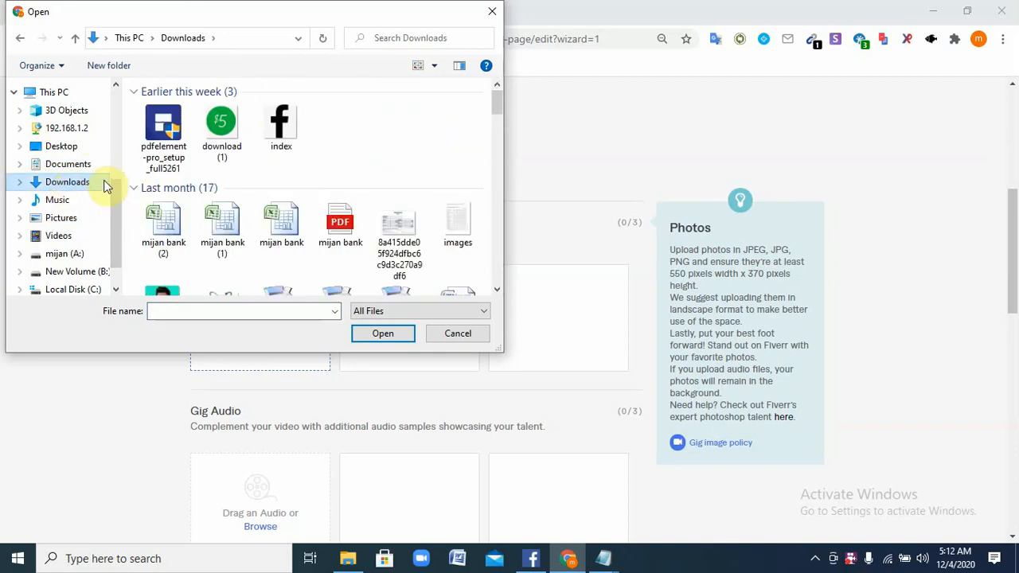
Select 'Data Entry Expert (1)' and upload it as the primary gig photo
scroll(237, 184, "down", 2)
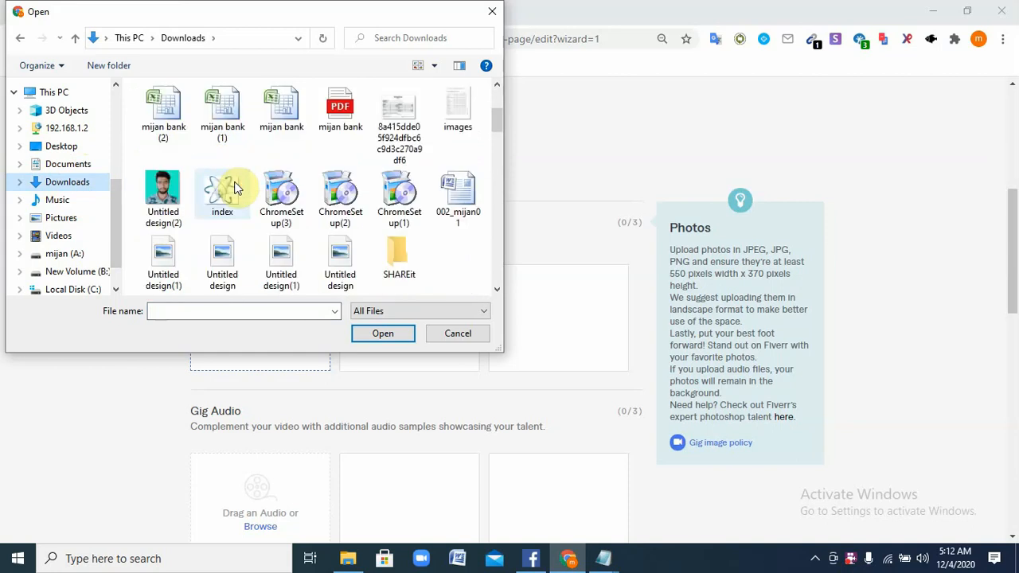
scroll(234, 187, "down", 3)
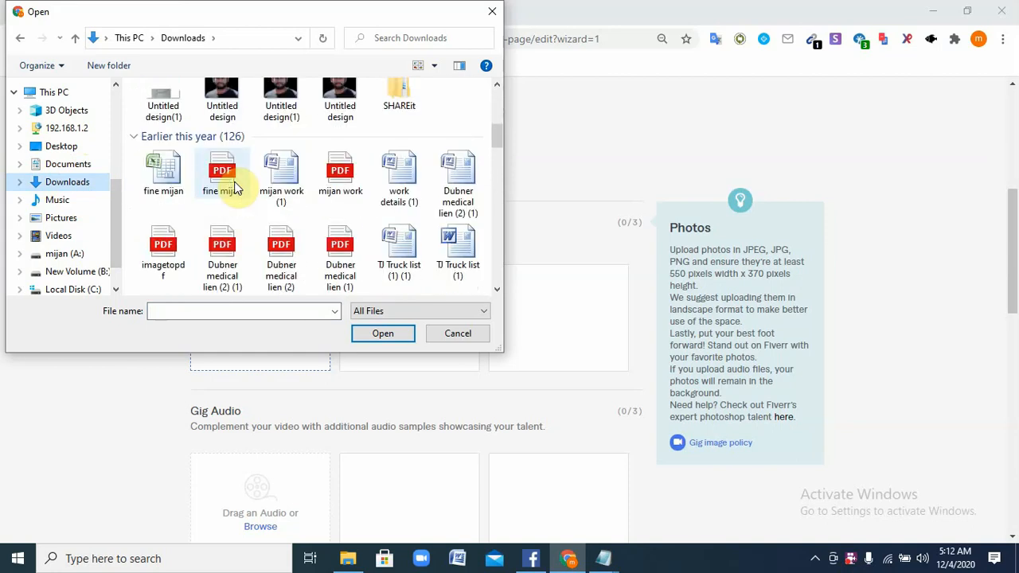
scroll(236, 187, "down", 5)
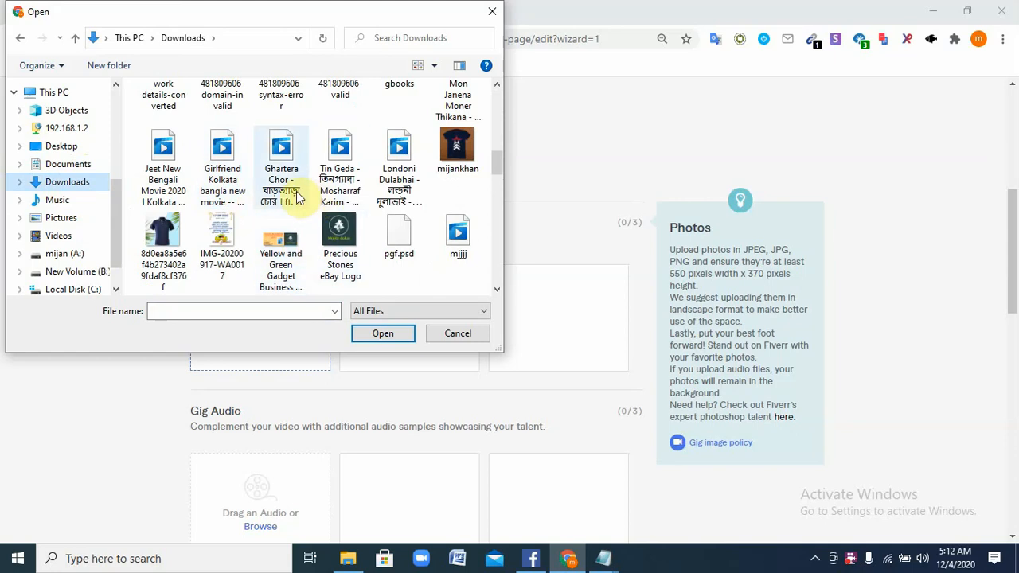
scroll(300, 156, "up", 2)
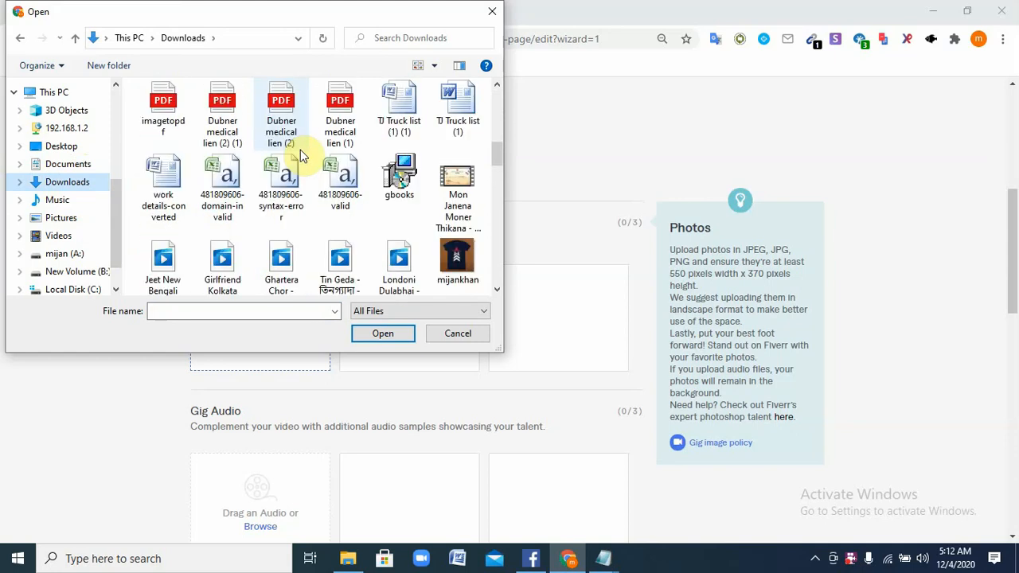
scroll(300, 149, "down", 5)
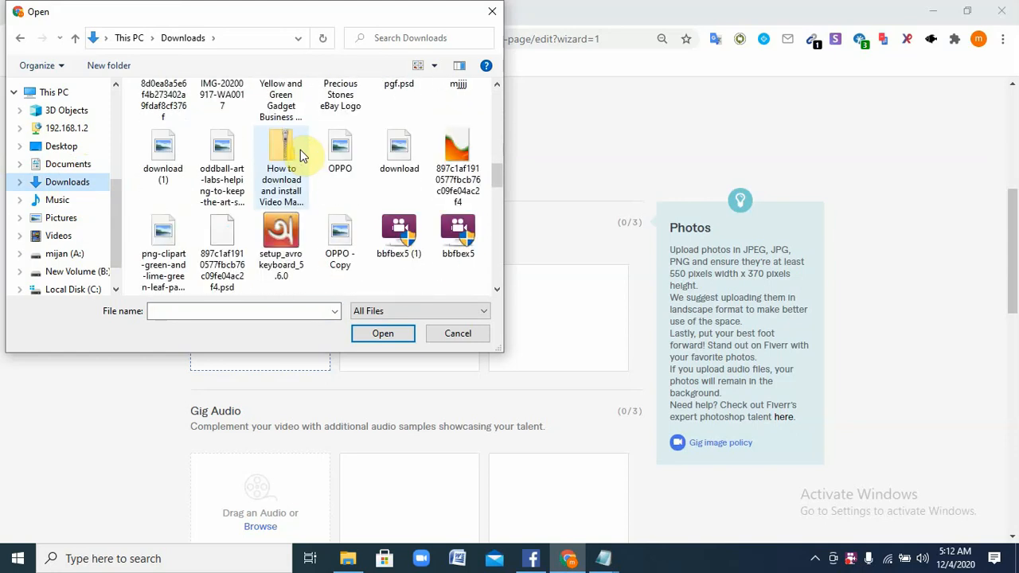
scroll(300, 156, "down", 3)
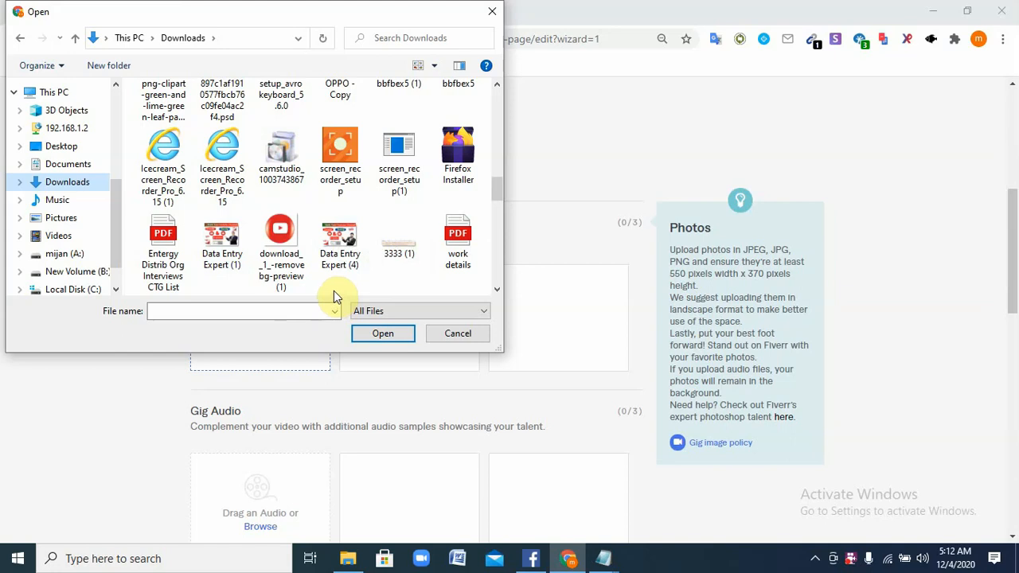
scroll(332, 267, "down", 1)
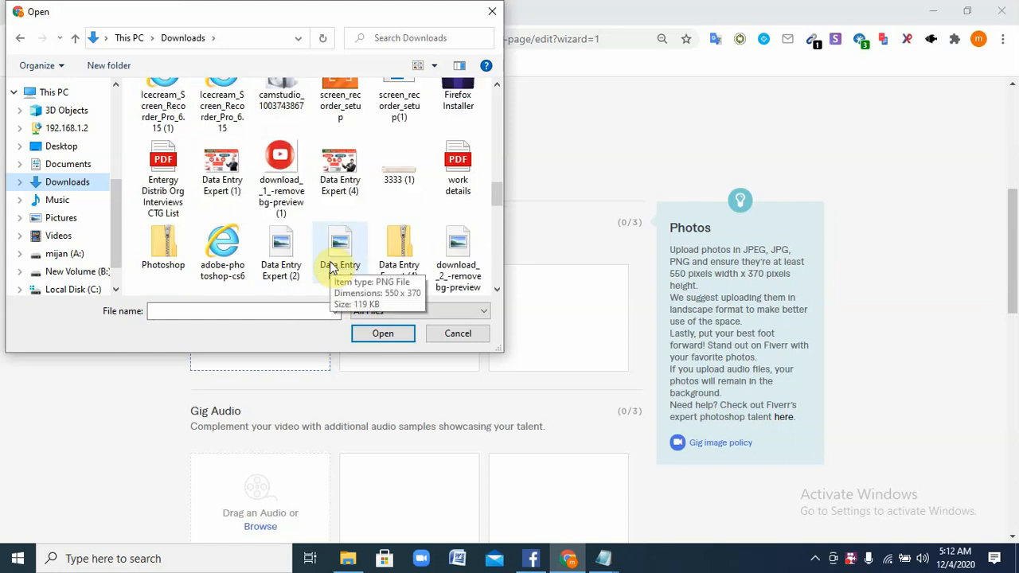
scroll(332, 267, "down", 2)
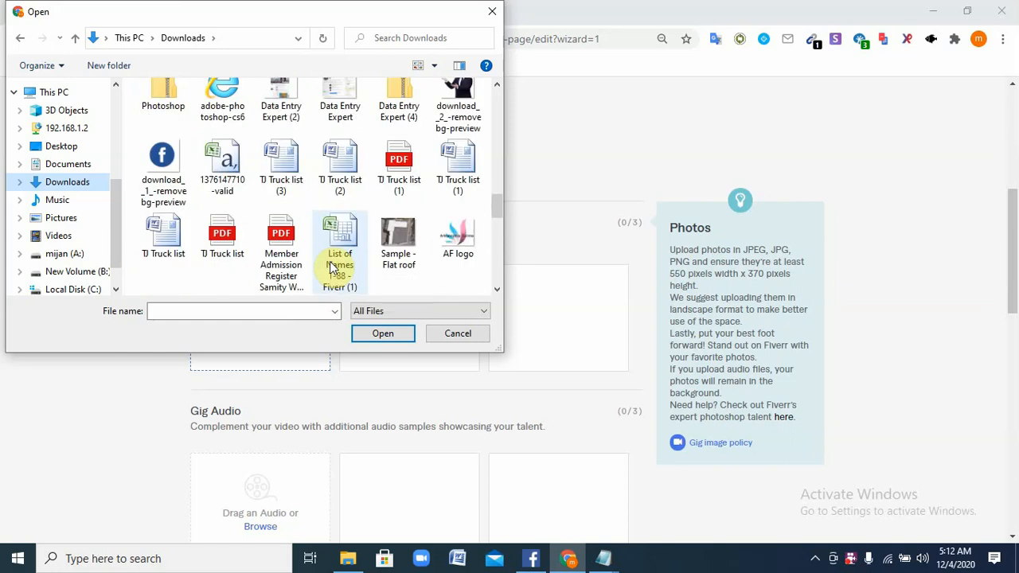
scroll(332, 266, "down", 1)
scroll(332, 266, "down", 2)
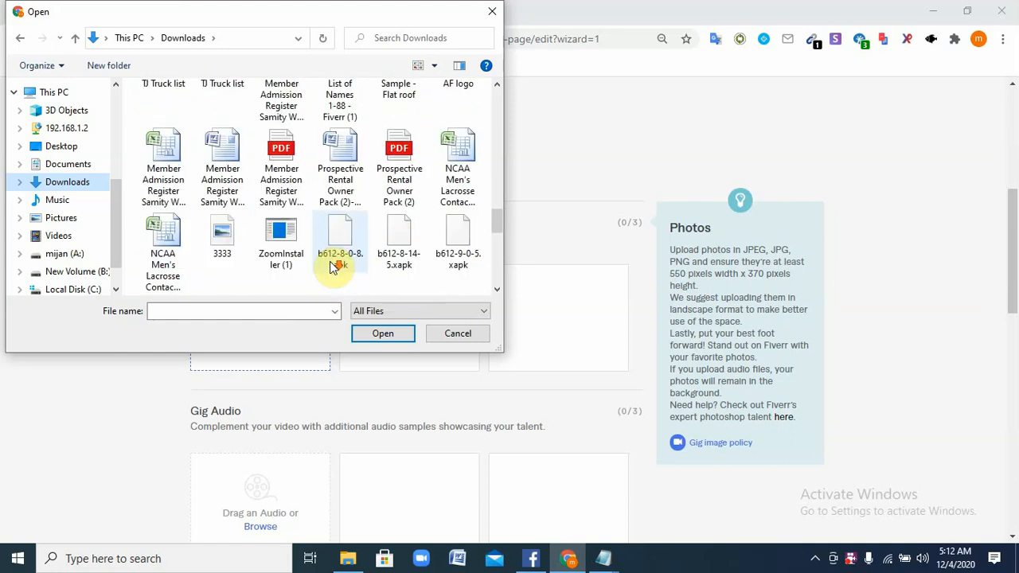
scroll(332, 264, "down", 2)
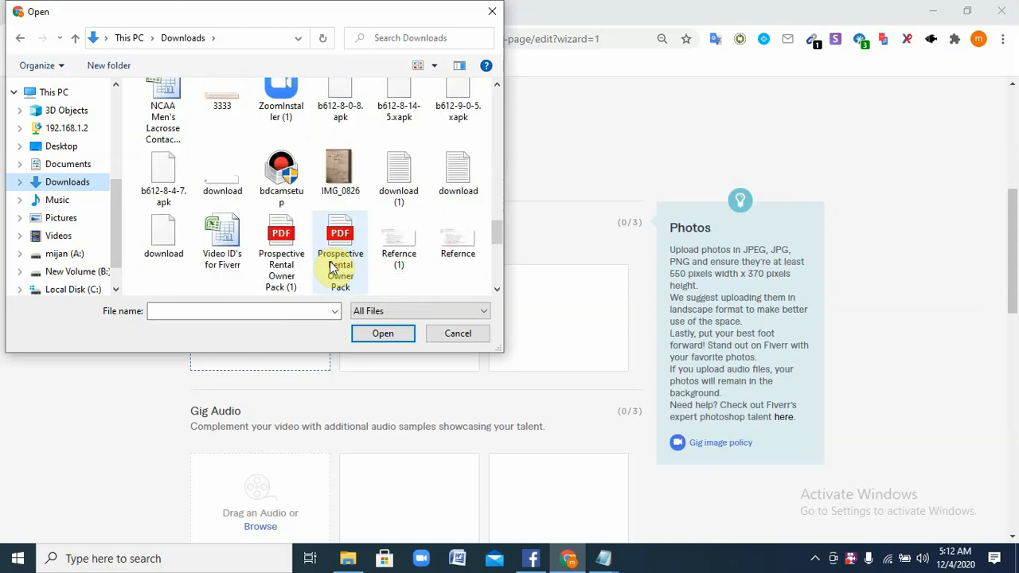
scroll(333, 267, "up", 1)
scroll(332, 267, "up", 5)
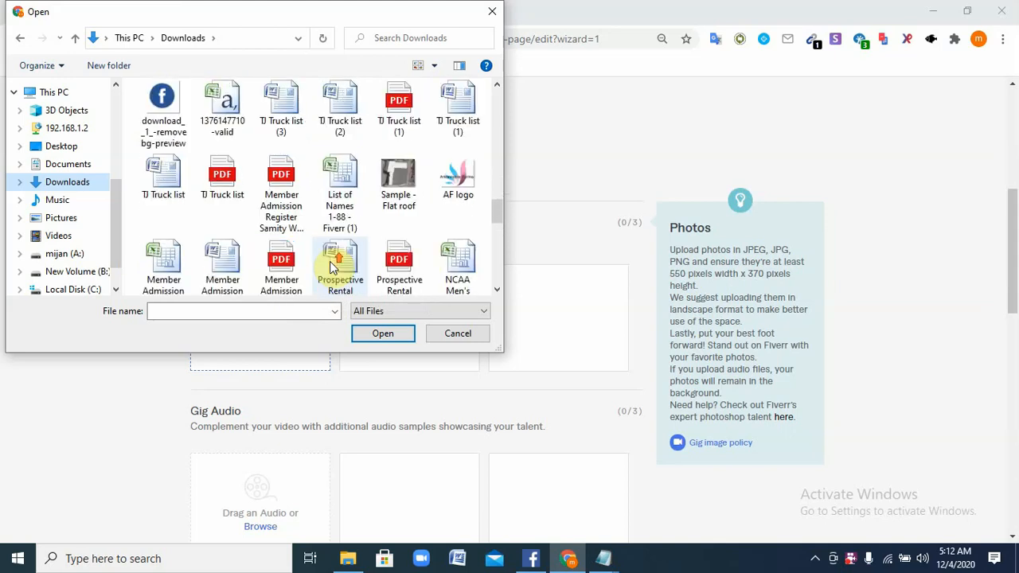
scroll(332, 266, "up", 1)
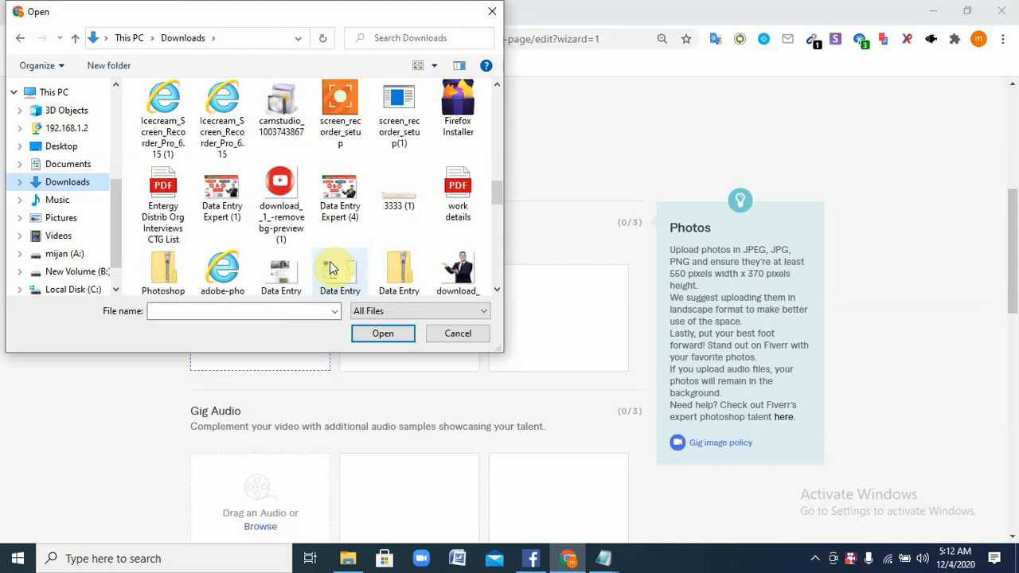
left_click(222, 193)
left_click(381, 335)
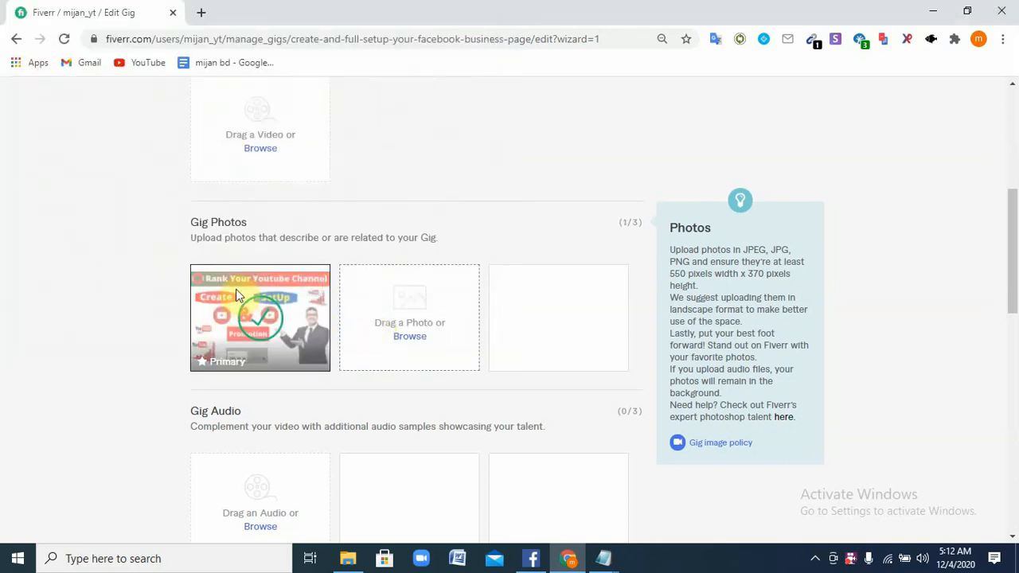
Use the uploaded photo's pencil edit button to reopen the file picker and browse Downloads
mouse_move(269, 329)
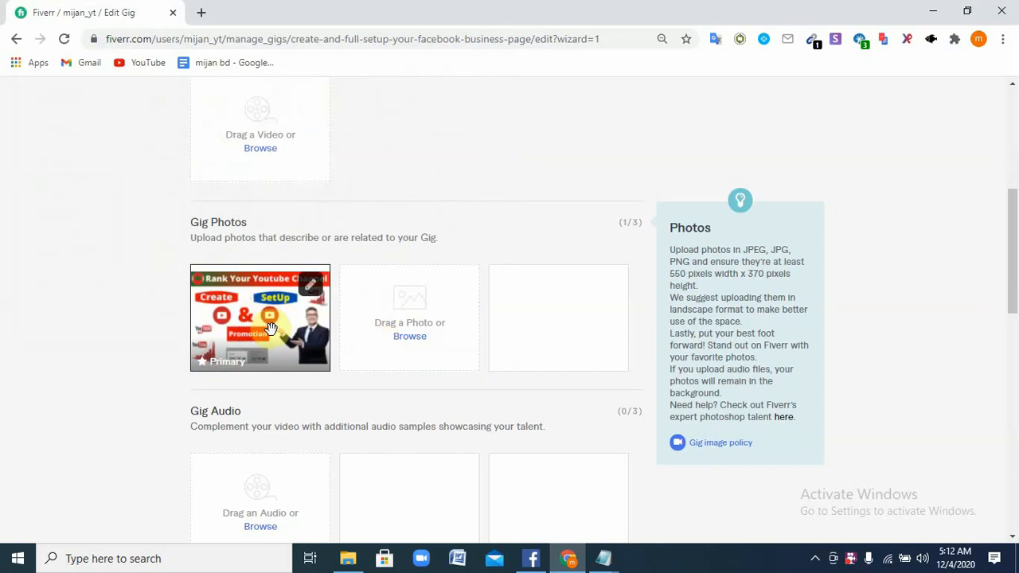
left_click(322, 291)
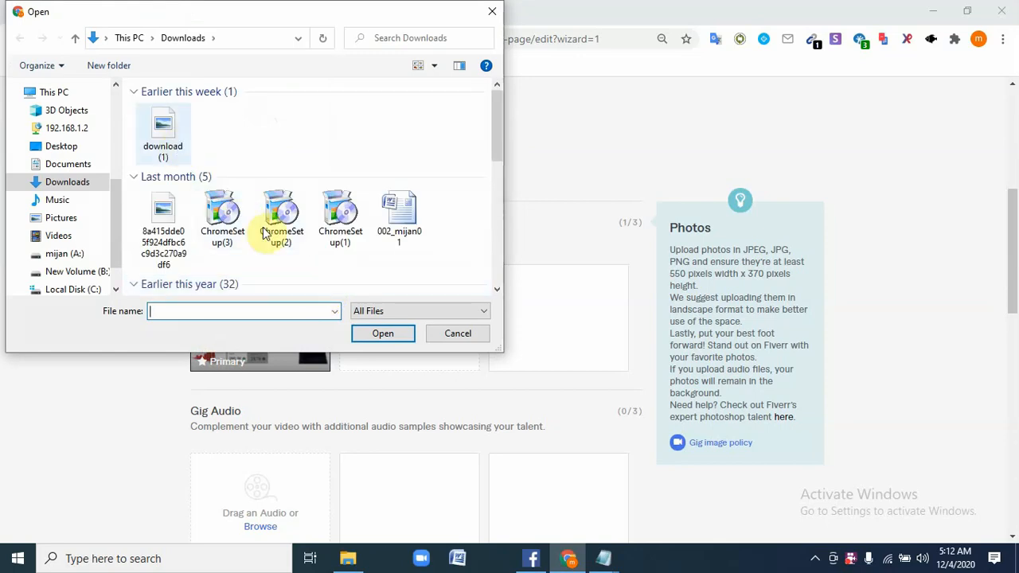
scroll(317, 258, "down", 4)
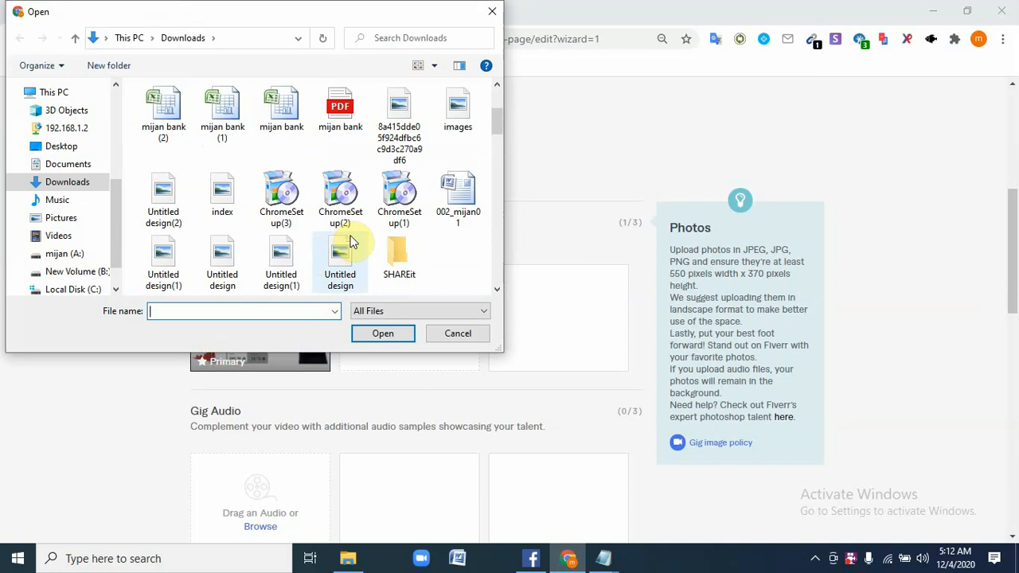
scroll(353, 241, "down", 5)
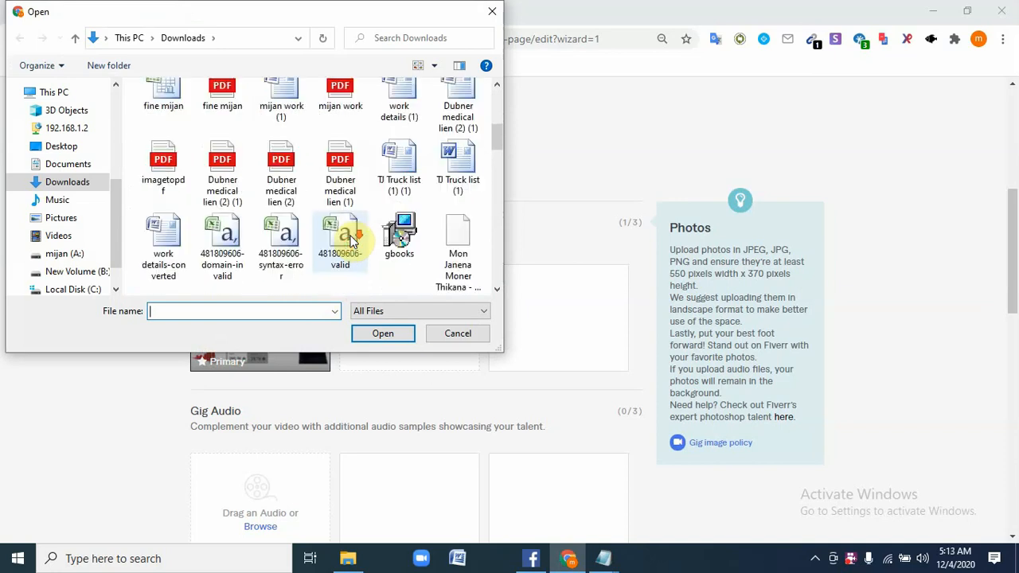
scroll(353, 241, "down", 1)
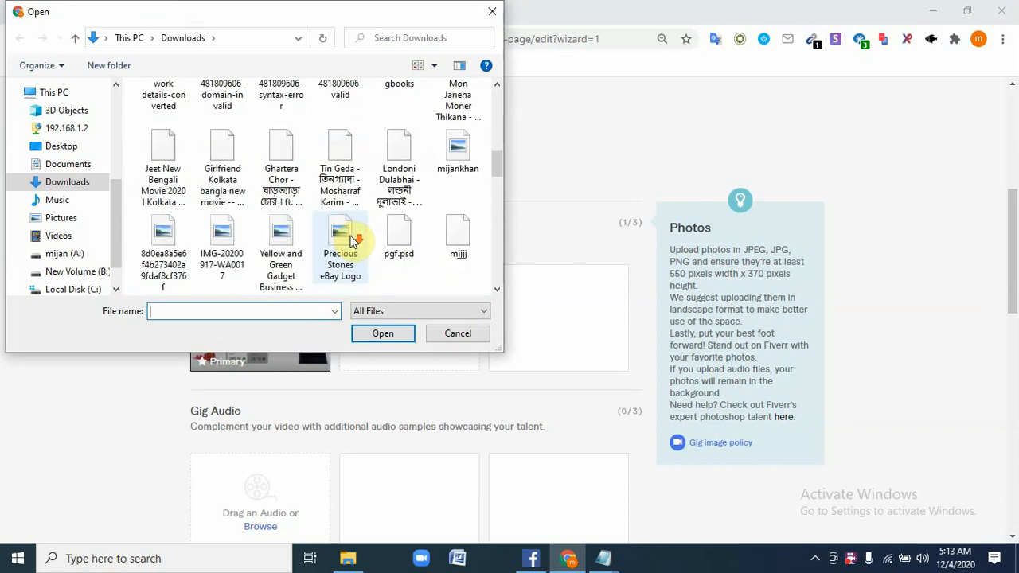
scroll(353, 241, "down", 1)
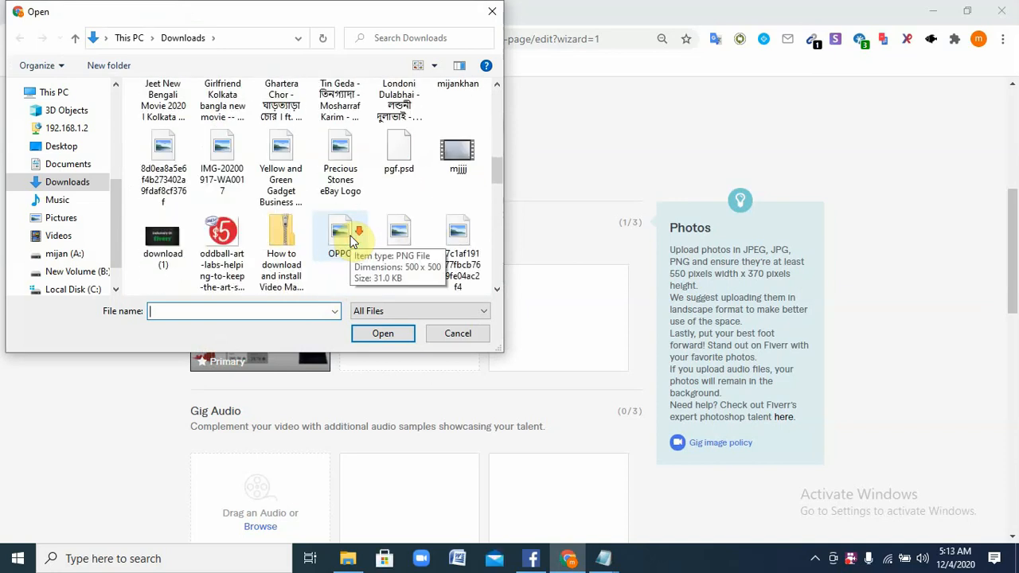
scroll(354, 241, "down", 2)
scroll(353, 241, "down", 1)
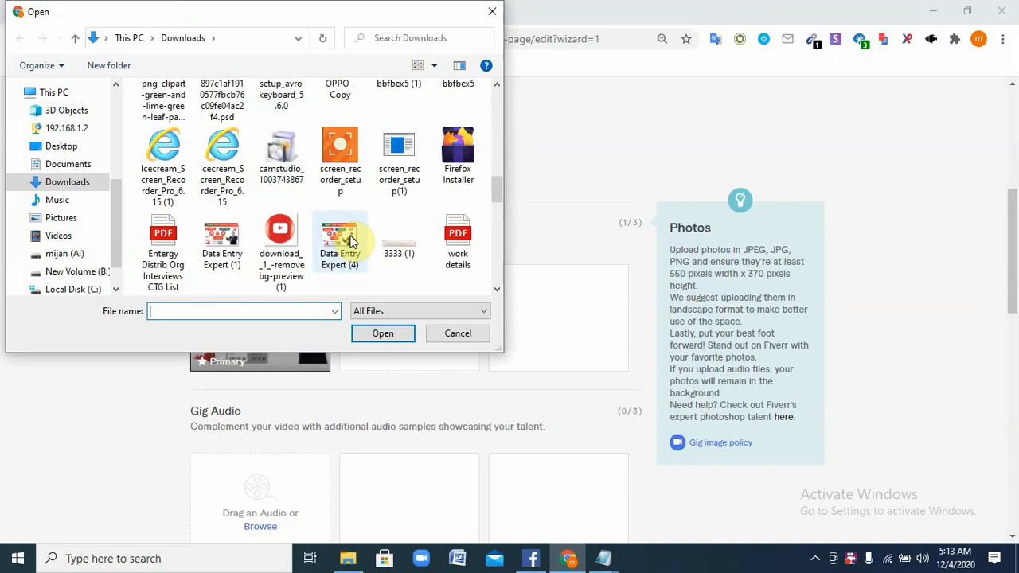
scroll(350, 240, "down", 2)
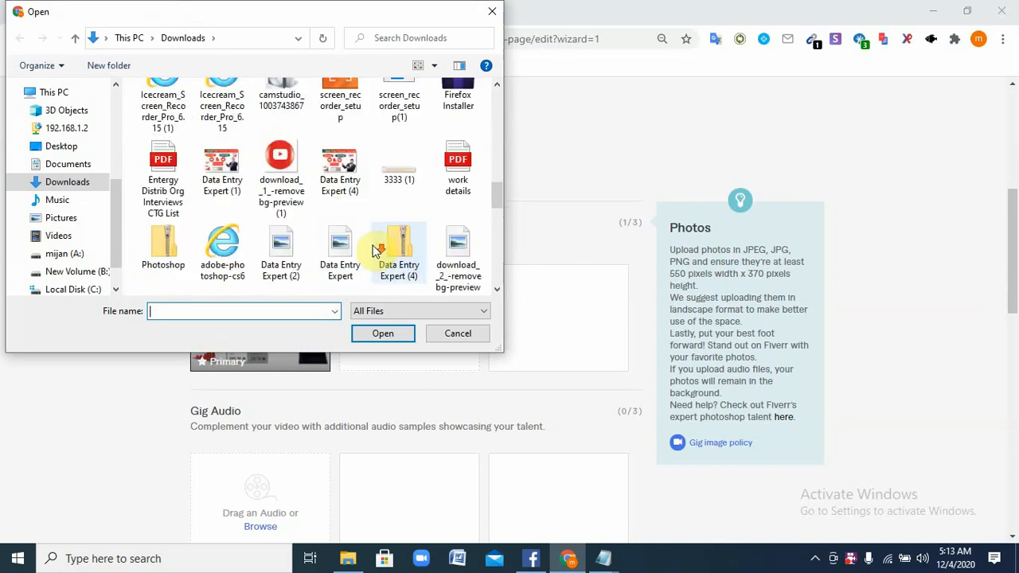
scroll(347, 241, "down", 2)
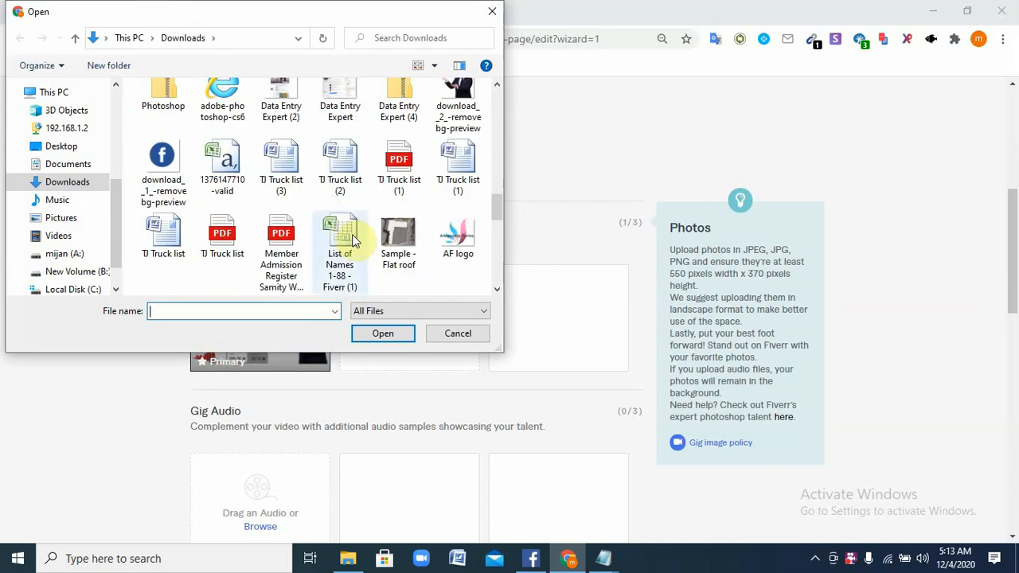
scroll(354, 241, "down", 2)
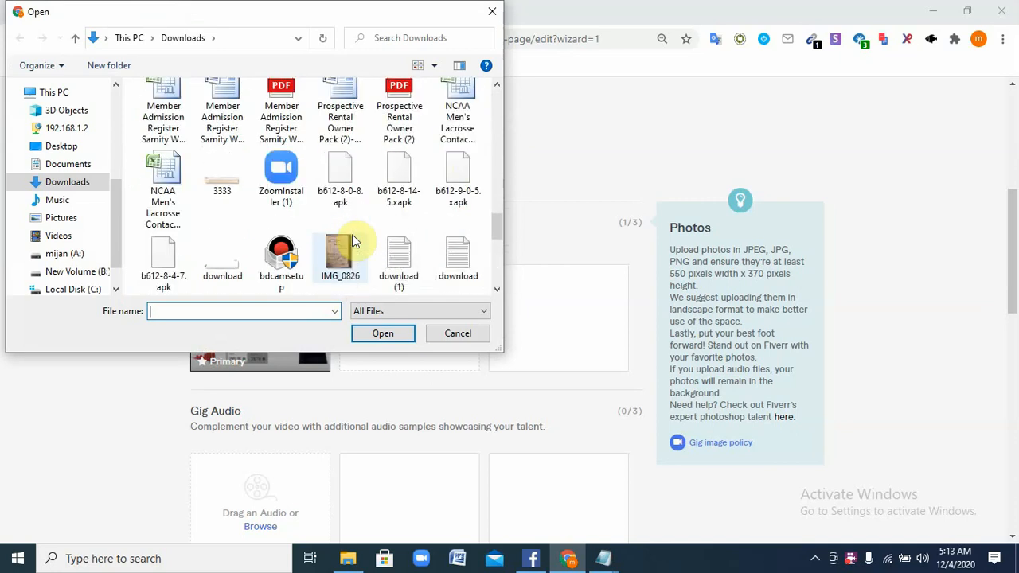
scroll(355, 241, "down", 1)
scroll(355, 240, "down", 10)
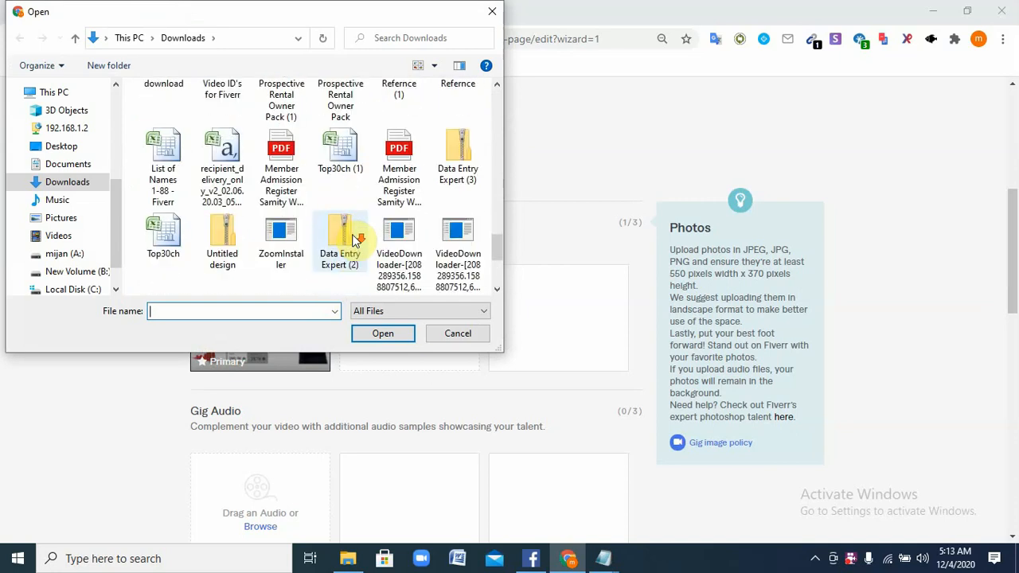
scroll(355, 240, "down", 2)
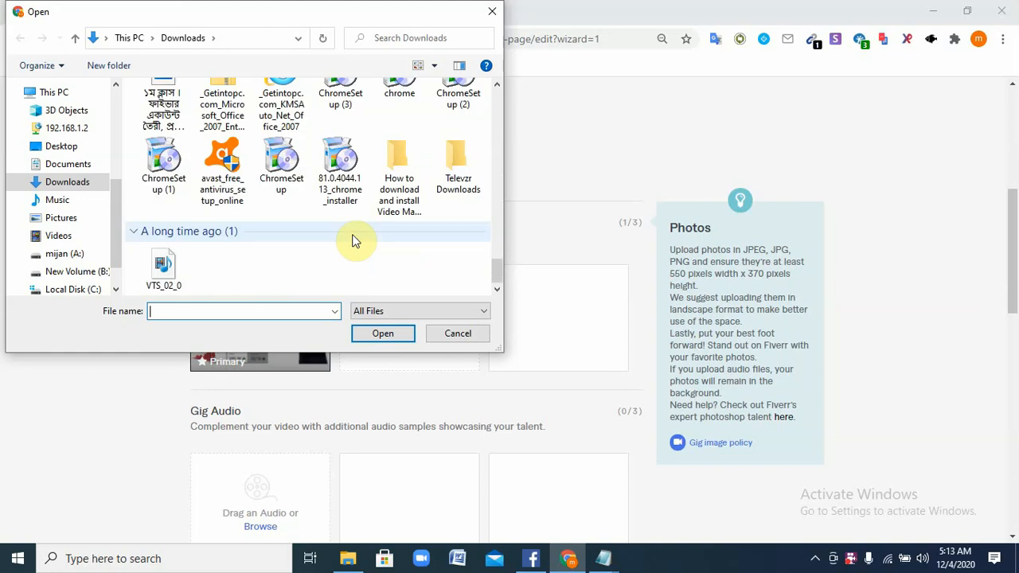
In the Desktop folder, select the 'I will create your facebook business page' image
left_click(70, 148)
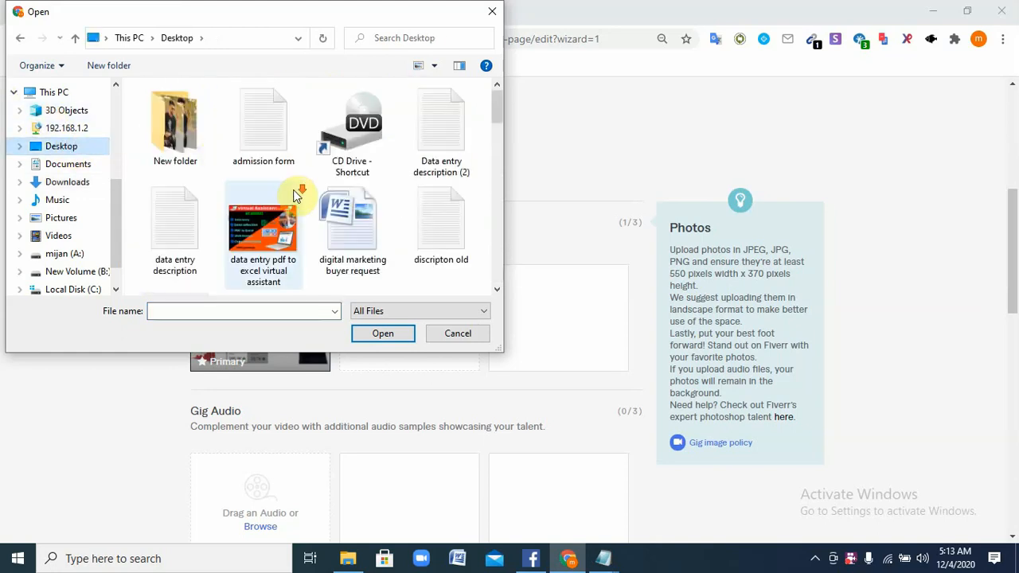
scroll(292, 201, "down", 1)
scroll(310, 177, "down", 1)
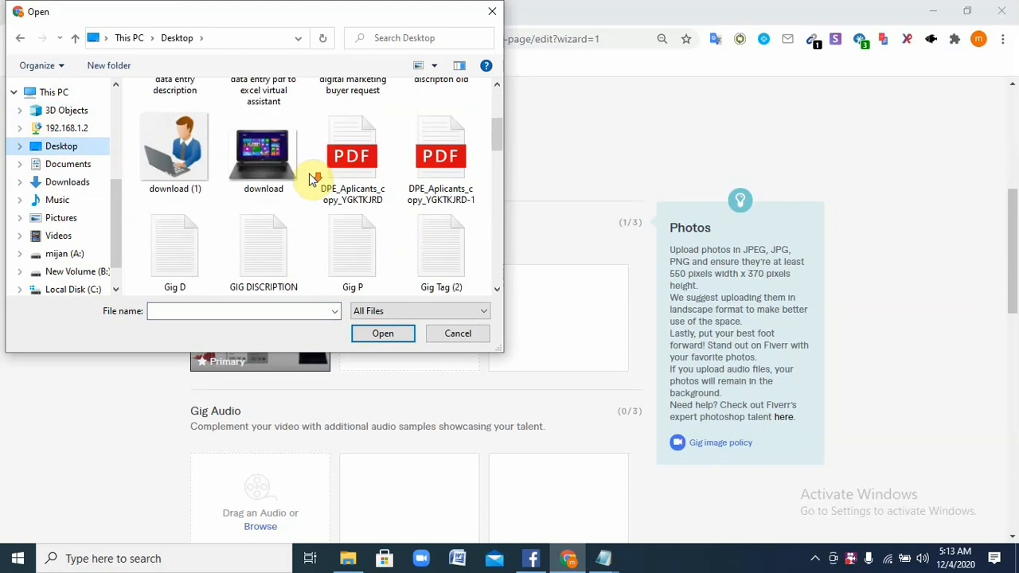
scroll(311, 179, "down", 3)
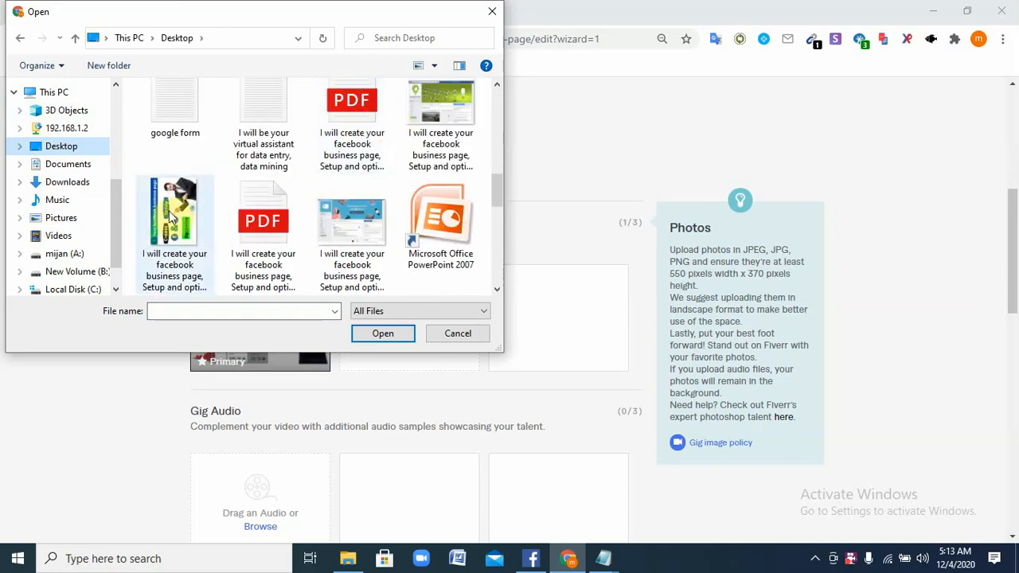
scroll(334, 215, "down", 5)
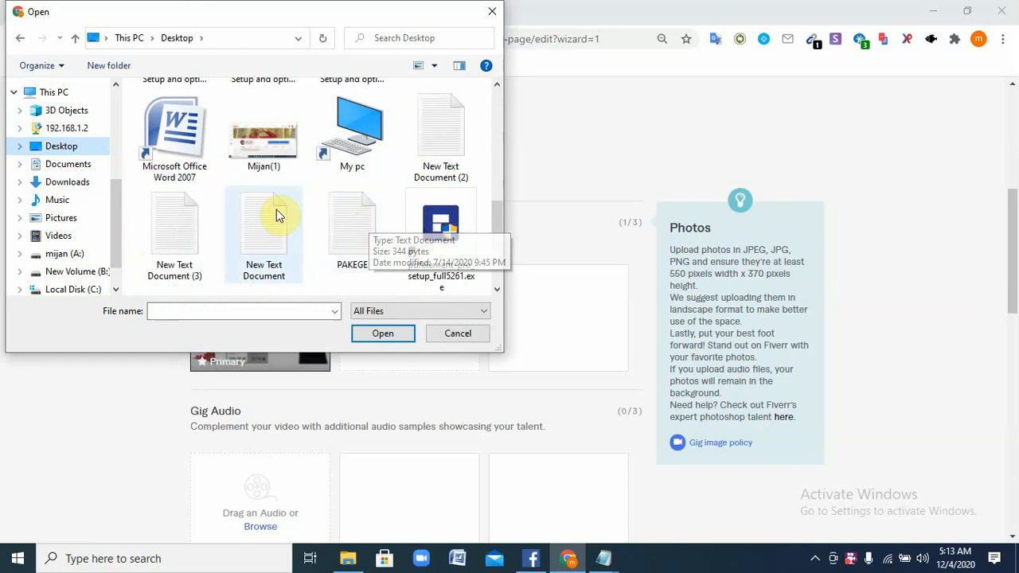
scroll(334, 215, "down", 1)
scroll(334, 208, "up", 2)
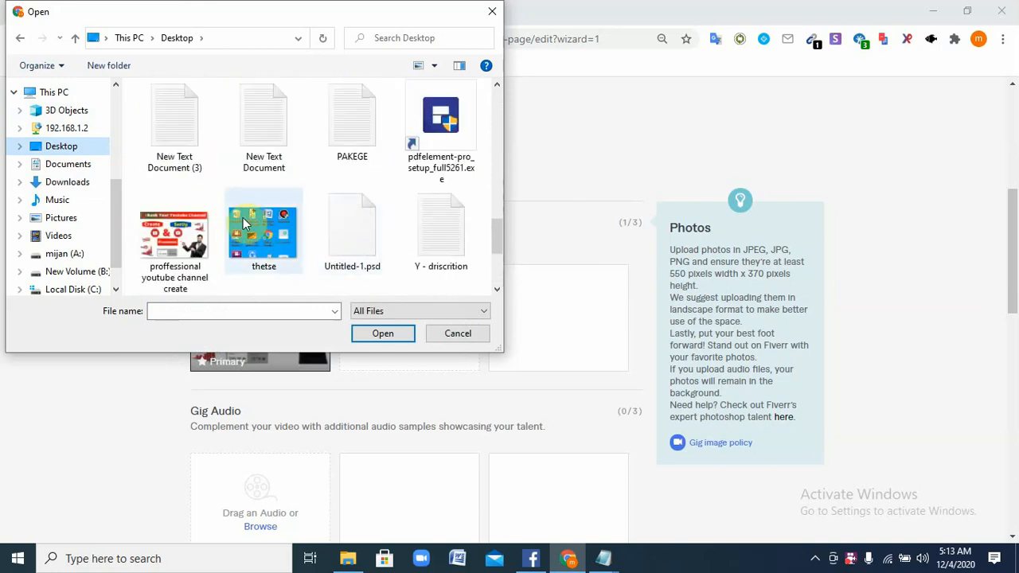
scroll(169, 234, "up", 2)
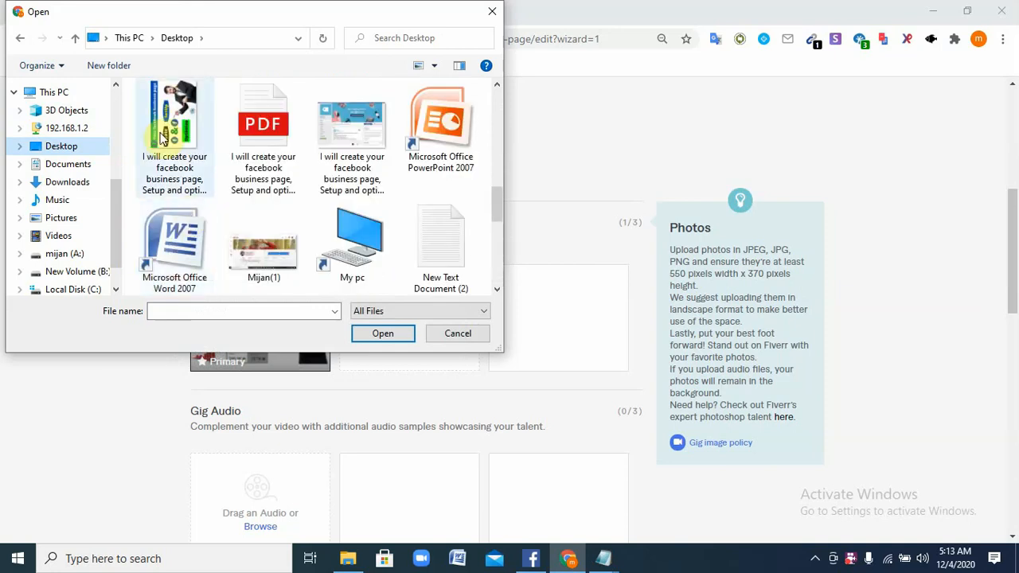
left_click(173, 131)
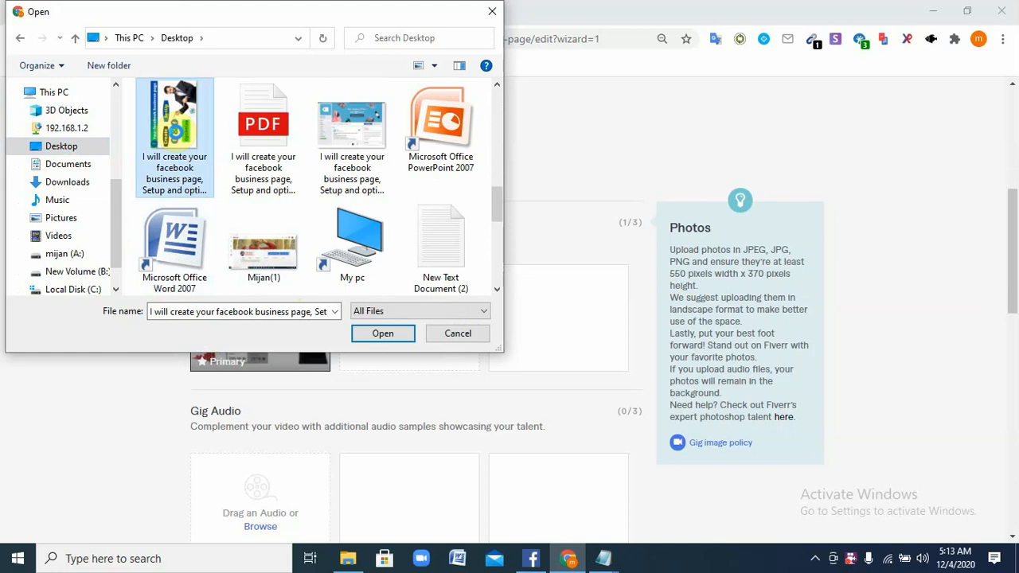
Upload the selected image, which Fiverr rejects as smaller than 550×370
right_click(179, 138)
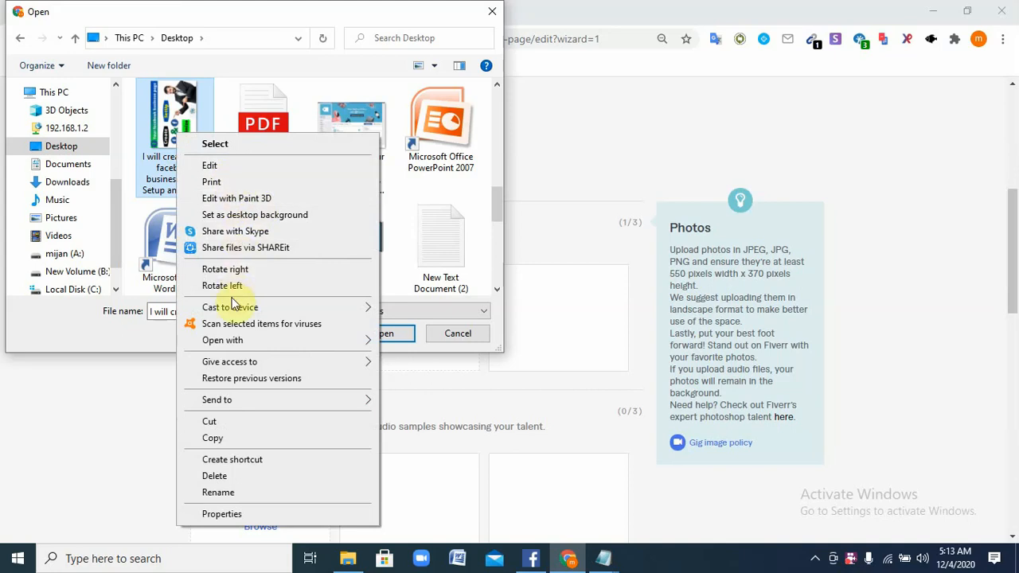
mouse_move(228, 401)
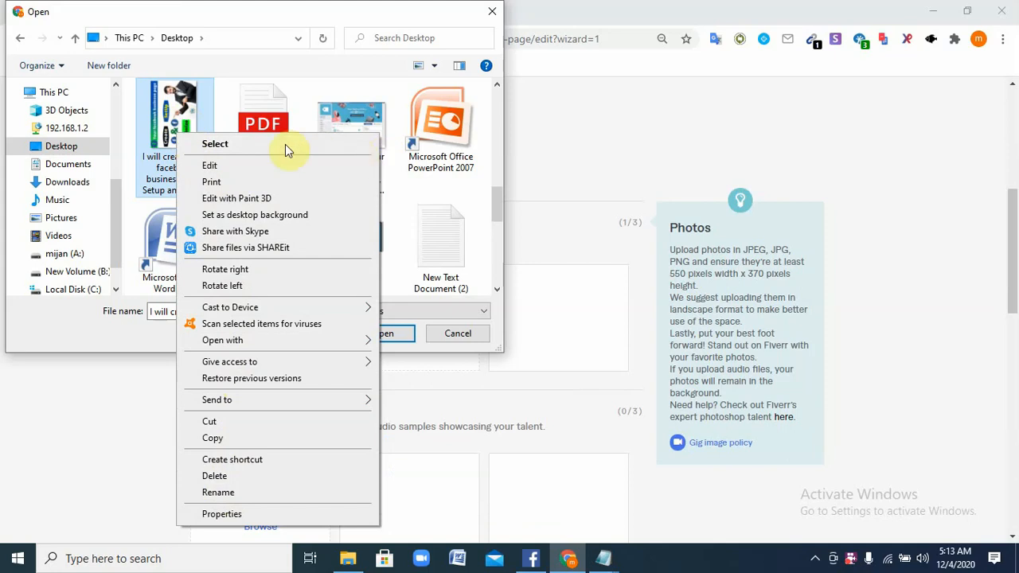
left_click(569, 164)
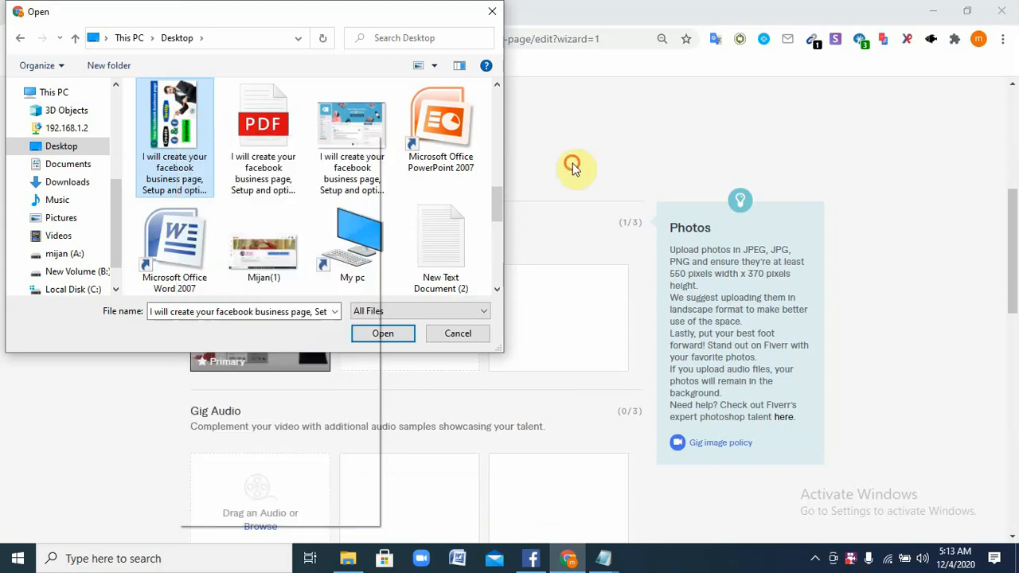
left_click(386, 333)
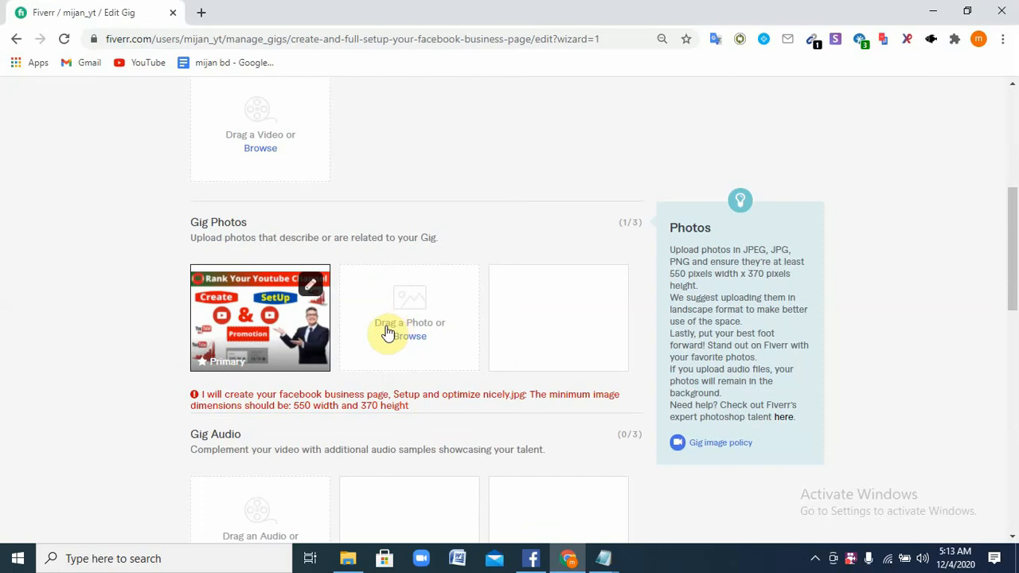
left_click(309, 288)
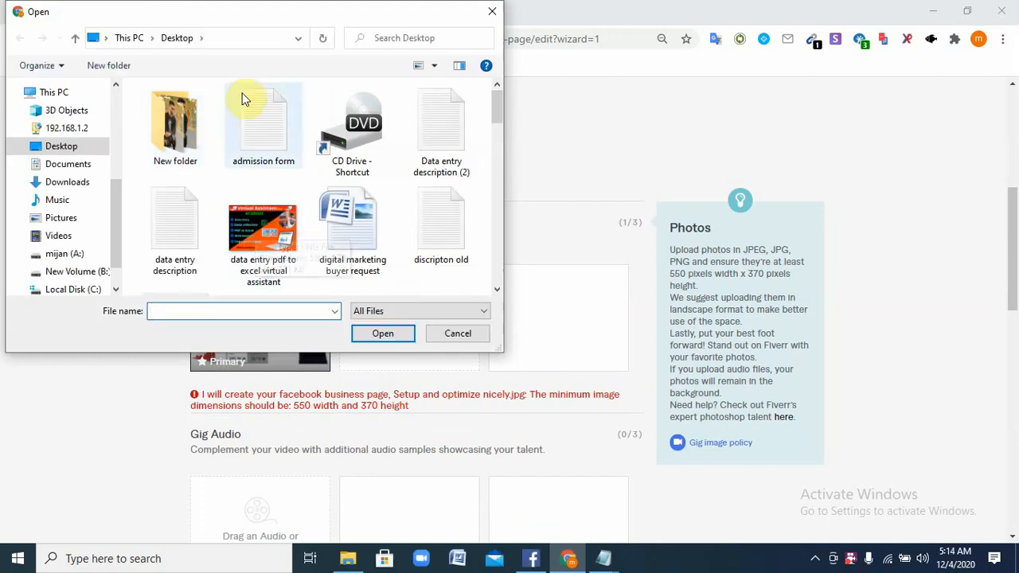
scroll(358, 231, "down", 3)
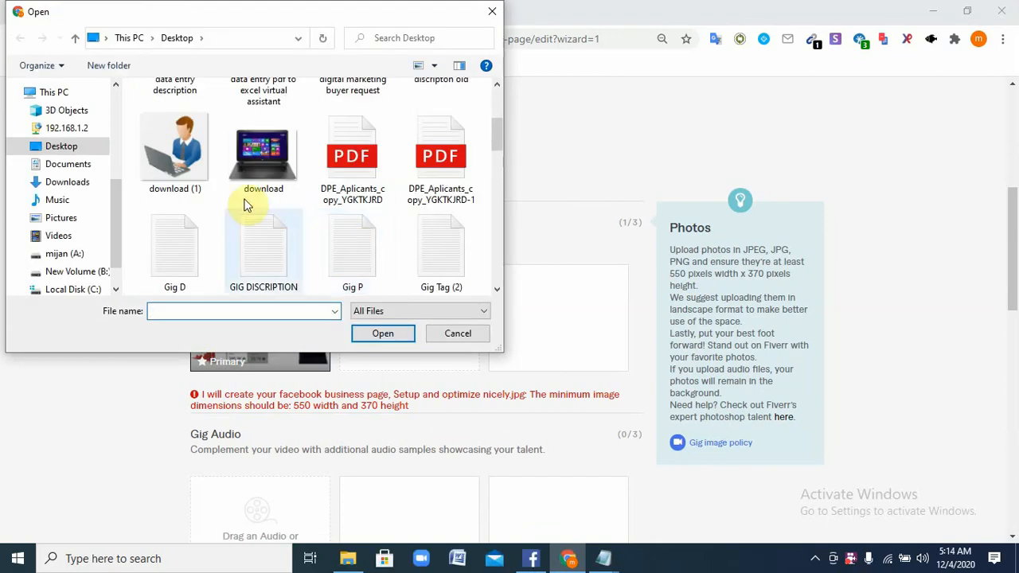
scroll(255, 195, "up", 1)
scroll(393, 250, "down", 2)
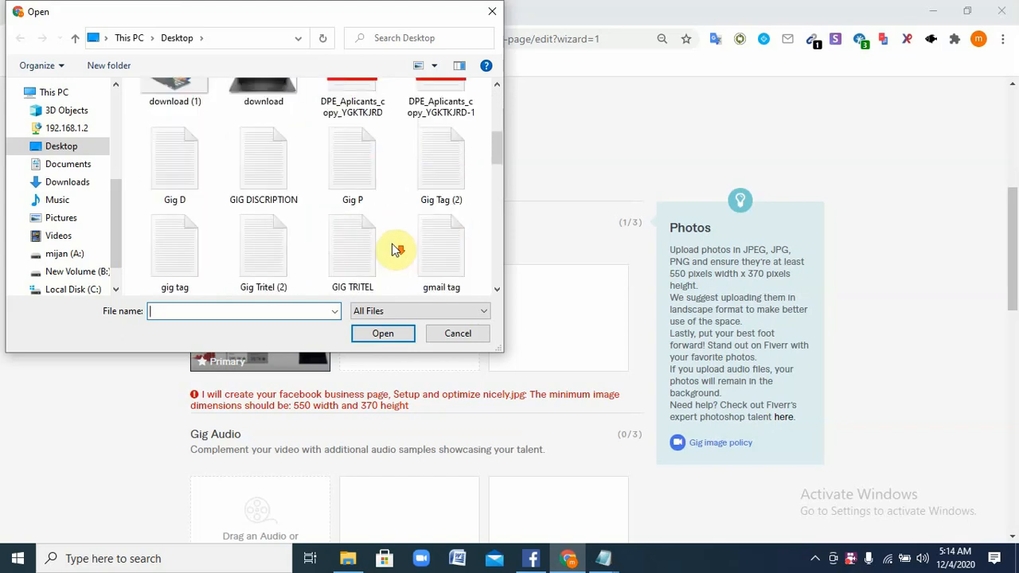
scroll(396, 247, "down", 3)
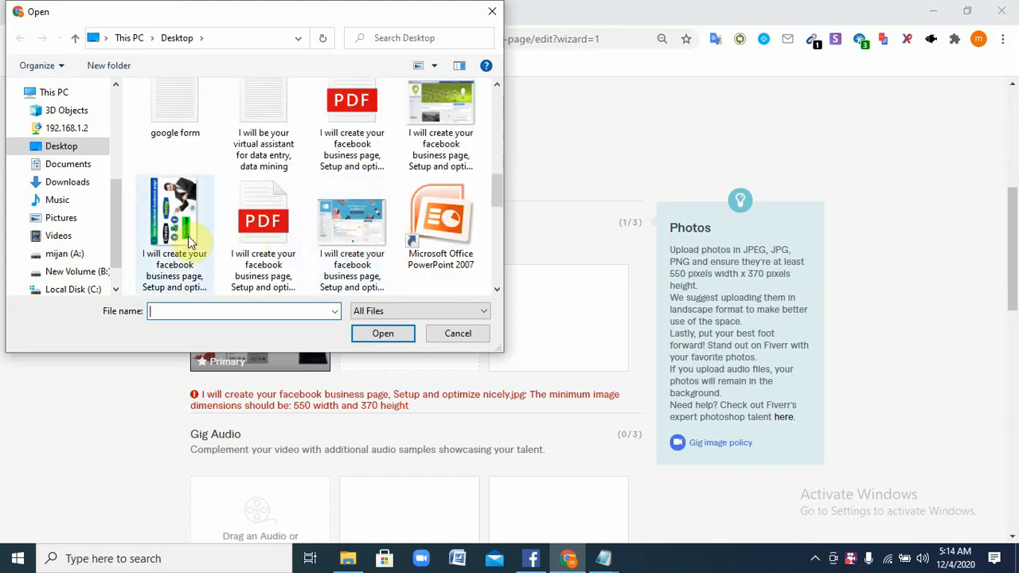
scroll(350, 203, "down", 1)
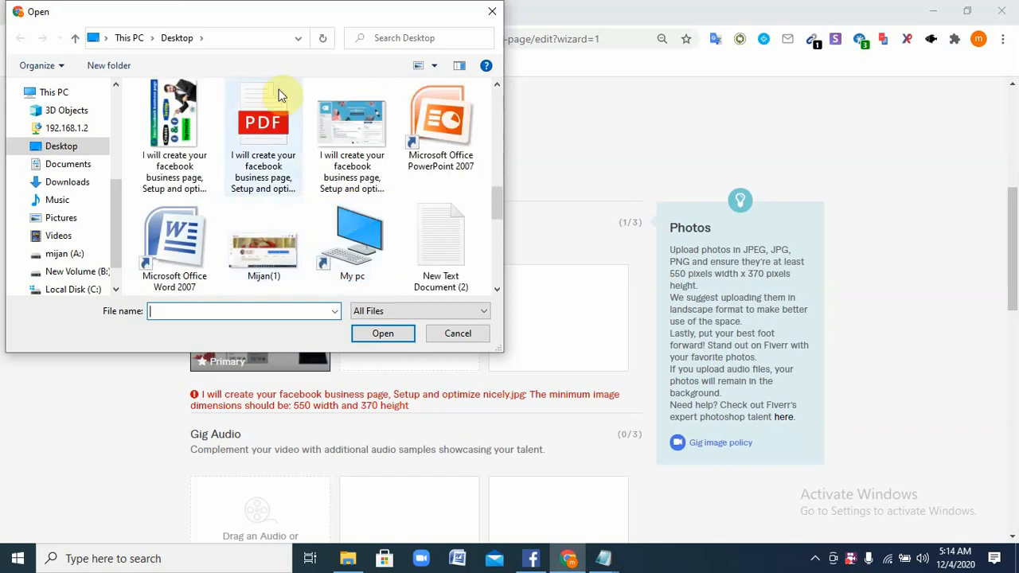
mouse_move(177, 142)
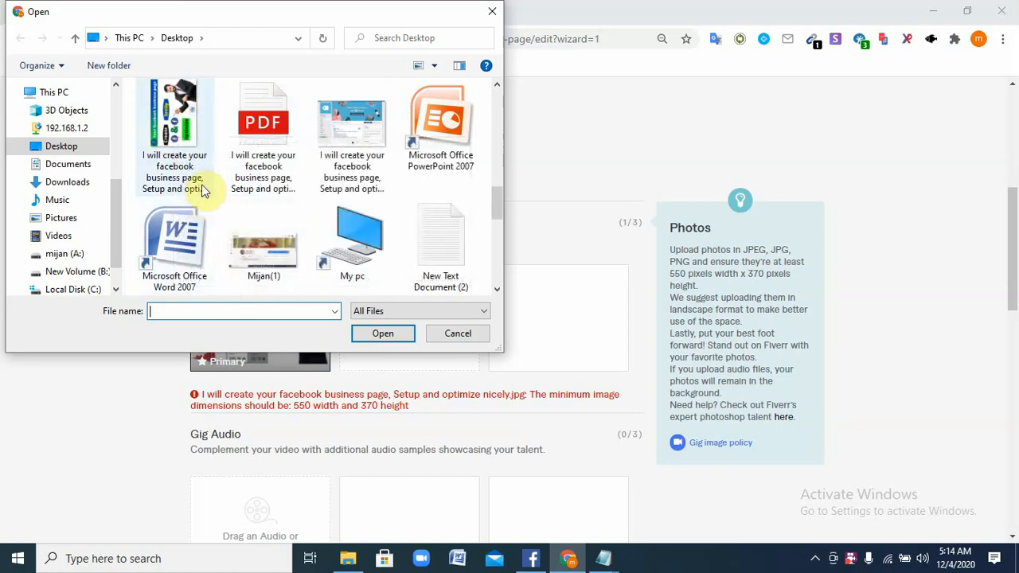
left_click(188, 167)
left_click_drag(151, 156, 185, 166)
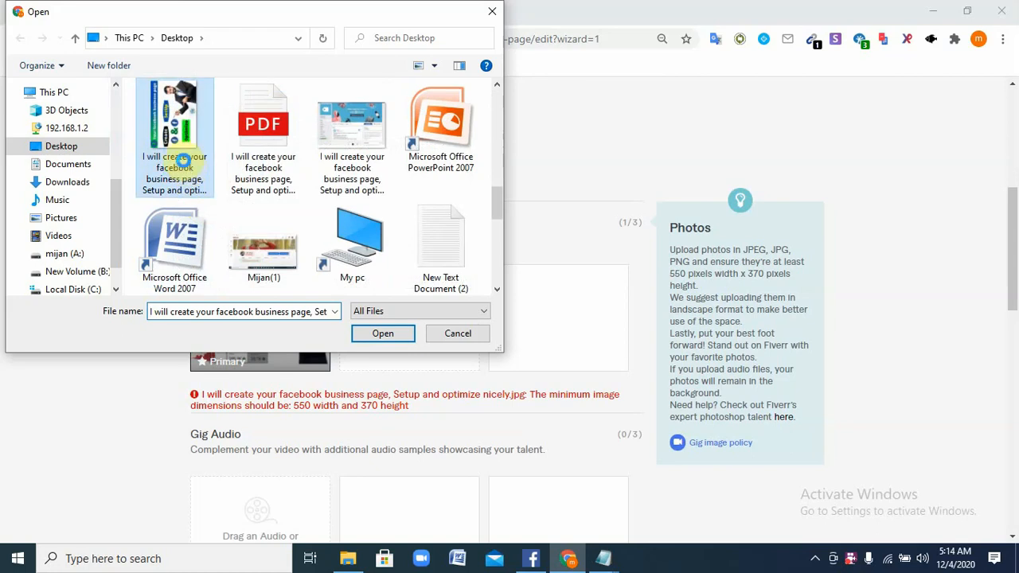
right_click(183, 155)
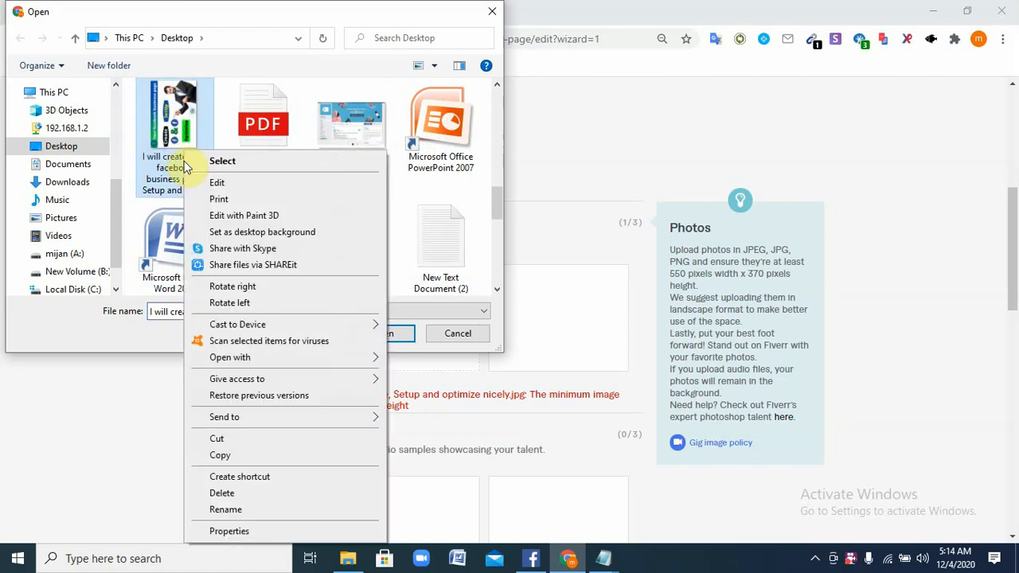
left_click(259, 286)
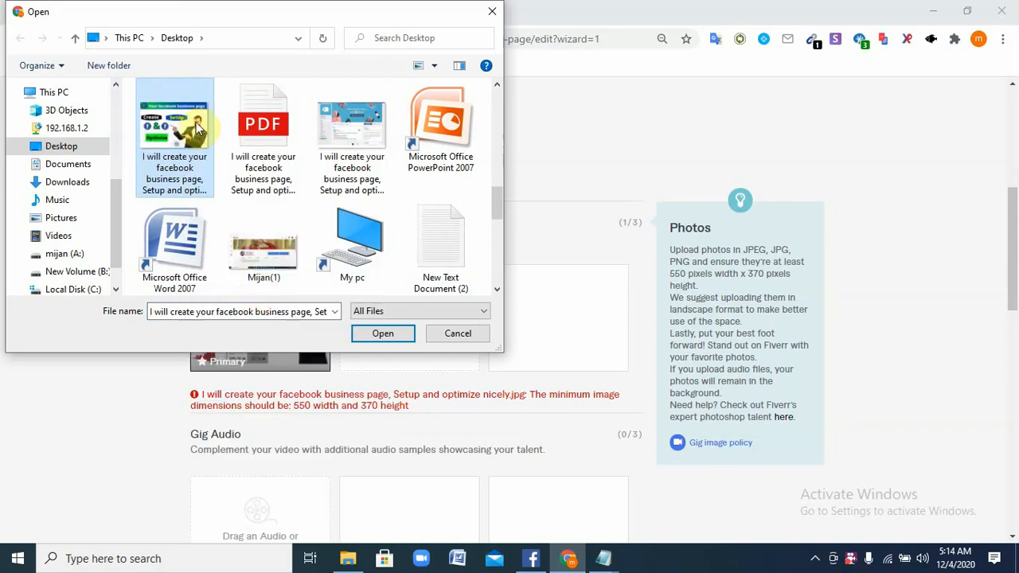
left_click(399, 336)
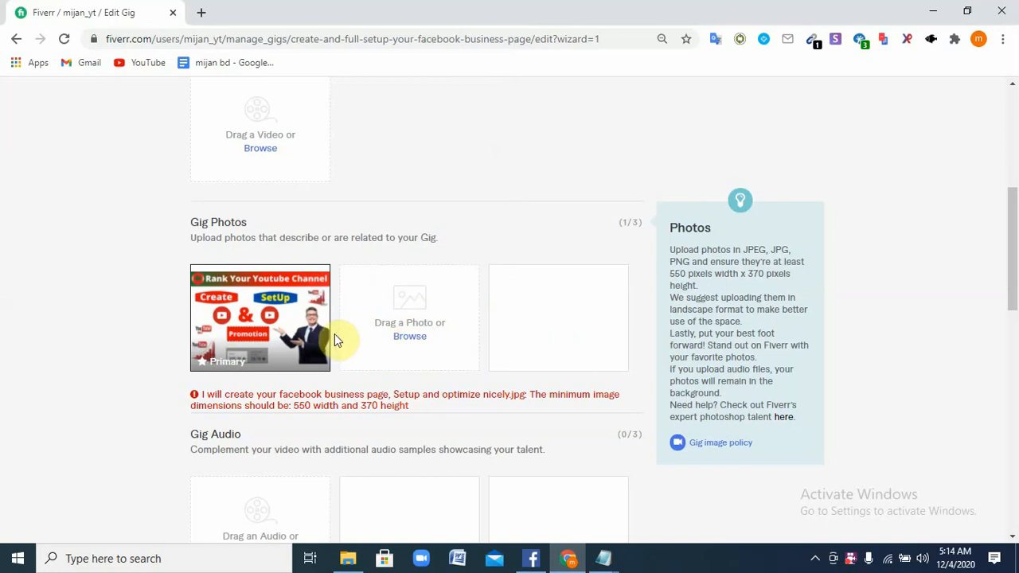
left_click(318, 296)
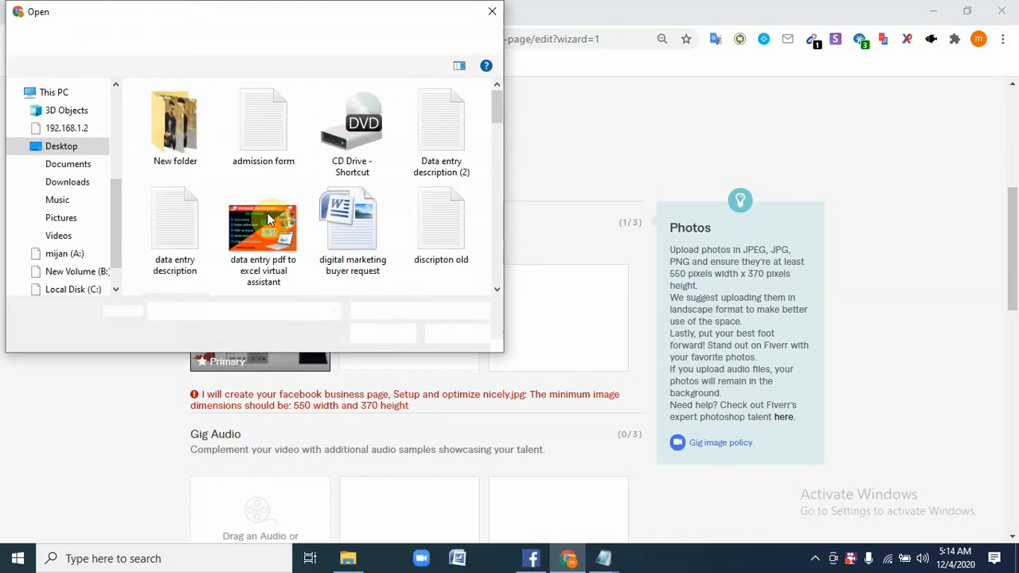
scroll(267, 219, "down", 1)
scroll(243, 215, "down", 2)
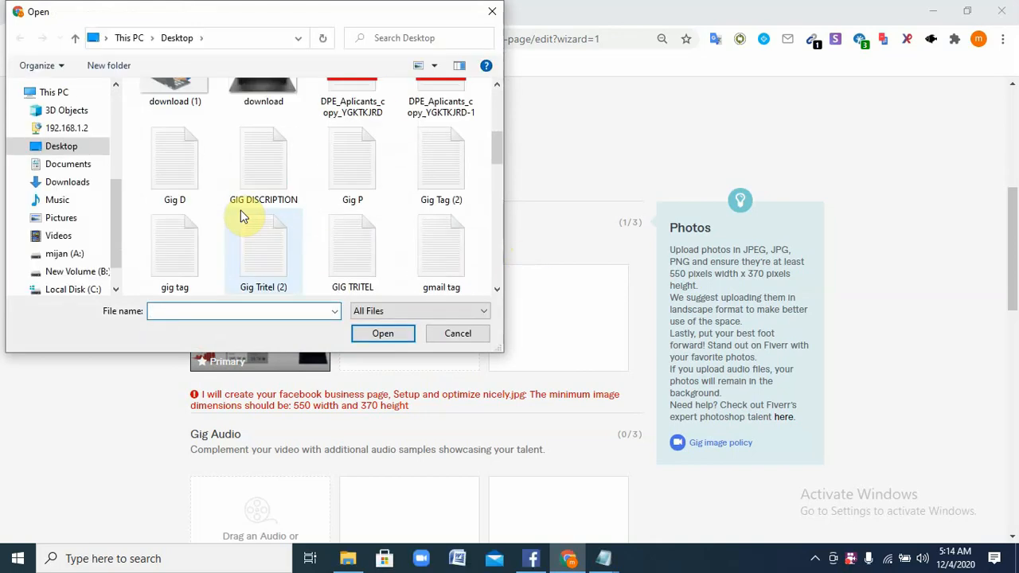
scroll(240, 210, "up", 2)
scroll(243, 215, "up", 1)
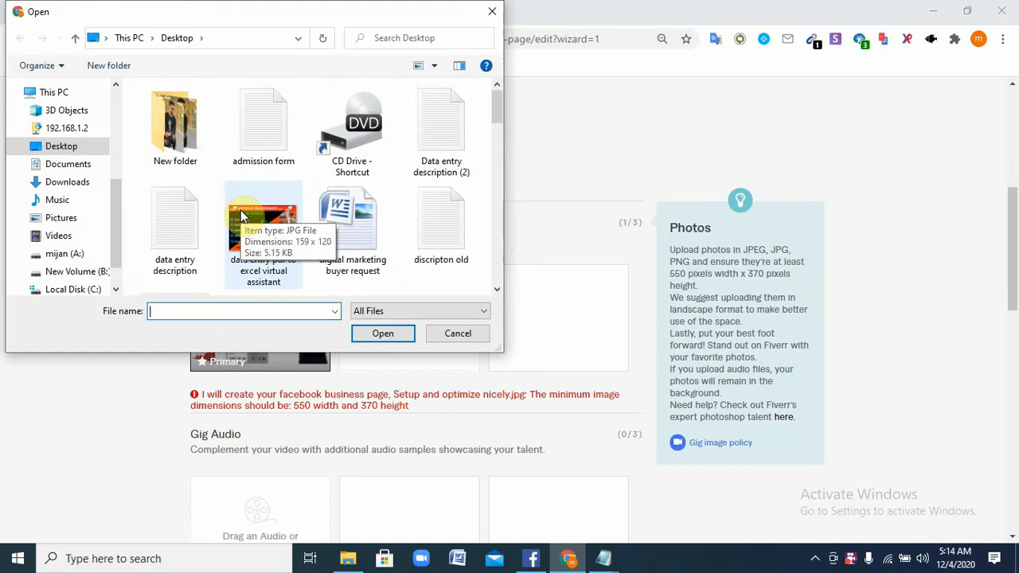
scroll(240, 210, "down", 6)
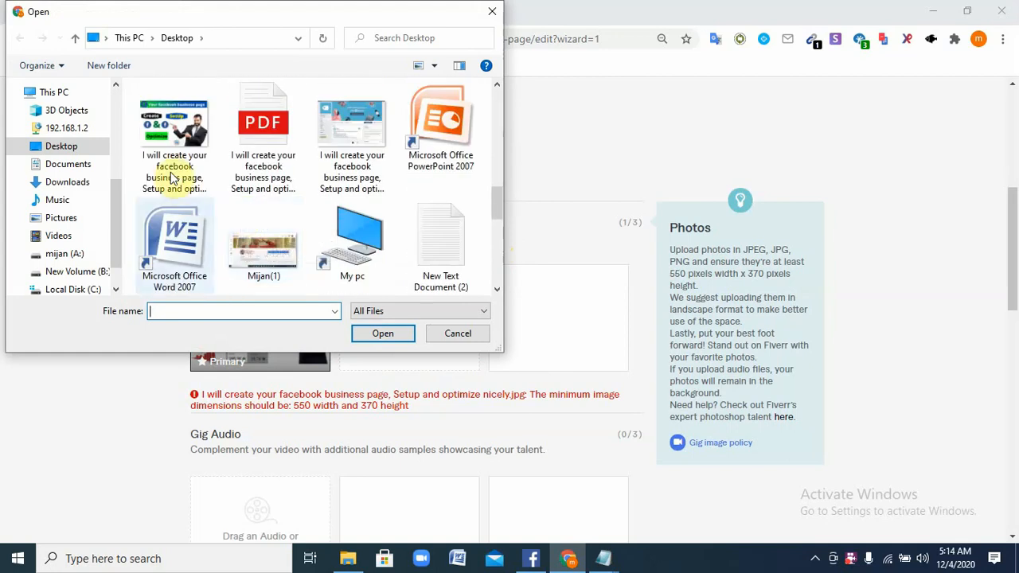
left_click(171, 176)
left_click(366, 333)
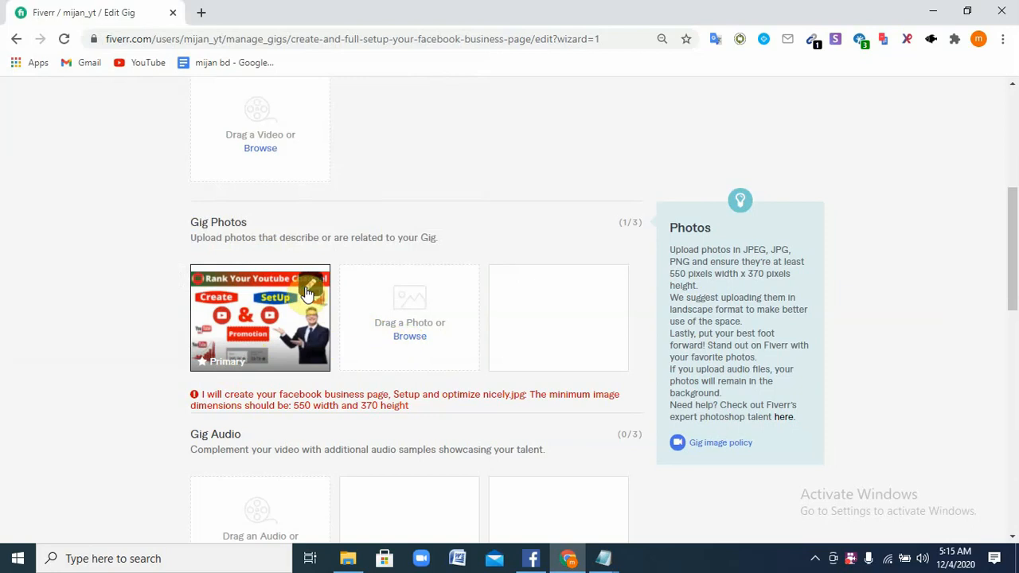
left_click(307, 293)
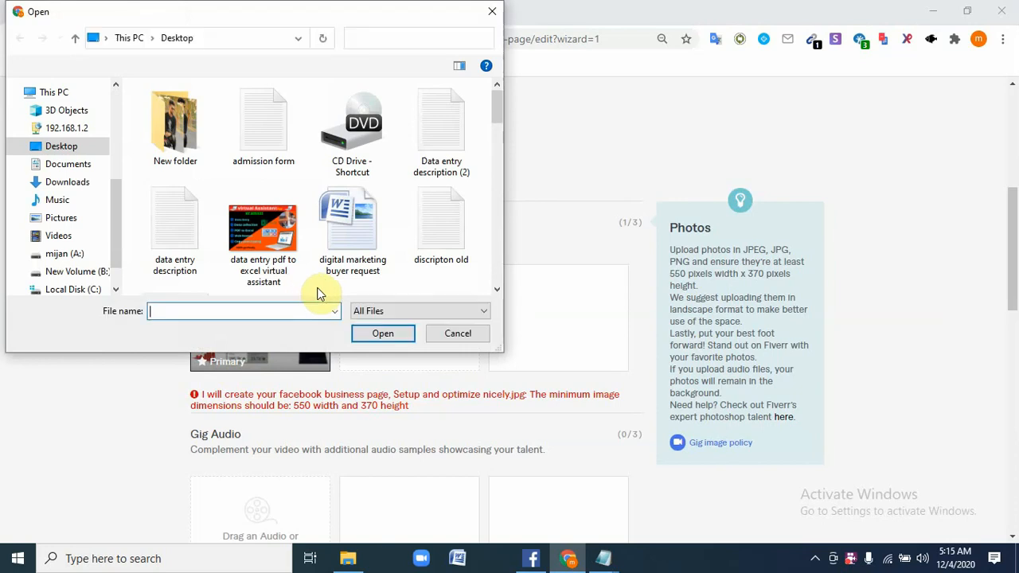
scroll(239, 263, "down", 2)
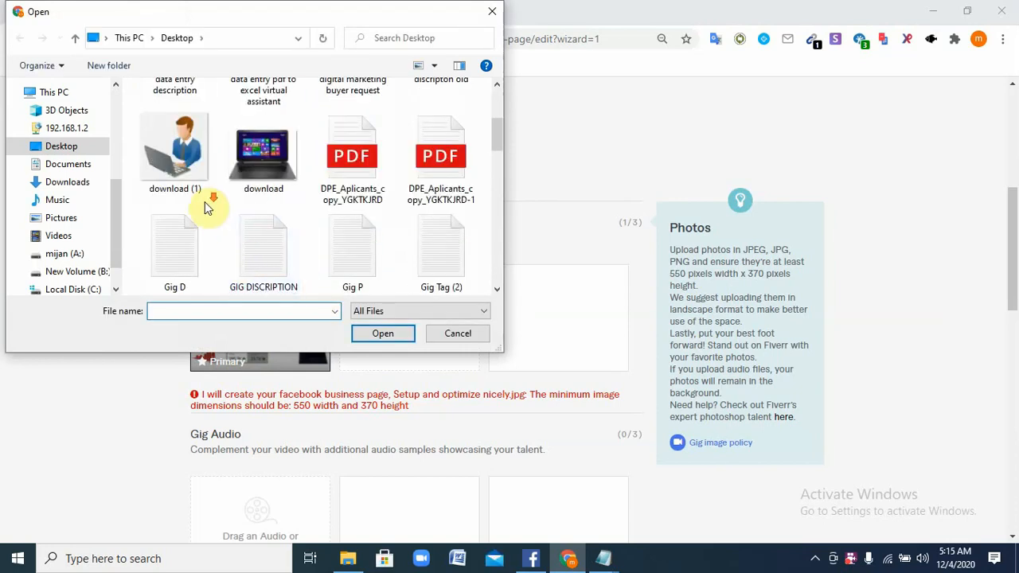
scroll(205, 205, "down", 2)
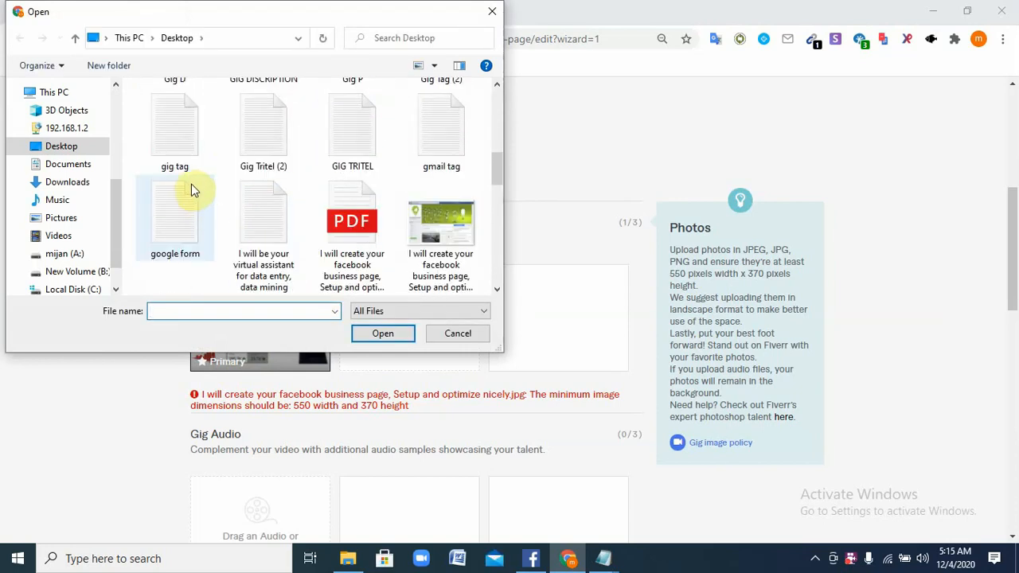
scroll(191, 190, "down", 4)
left_click(183, 140)
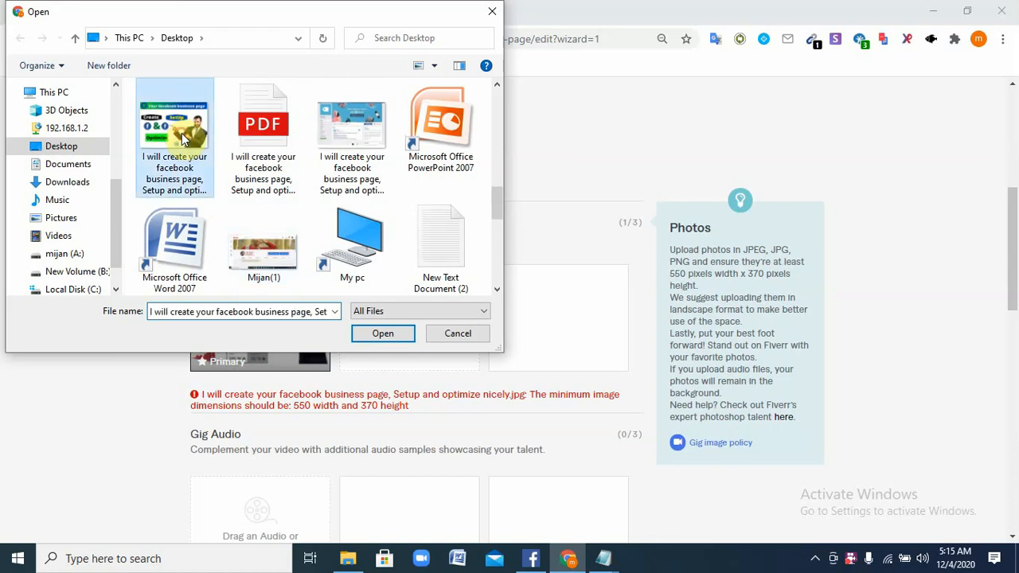
left_click(326, 312)
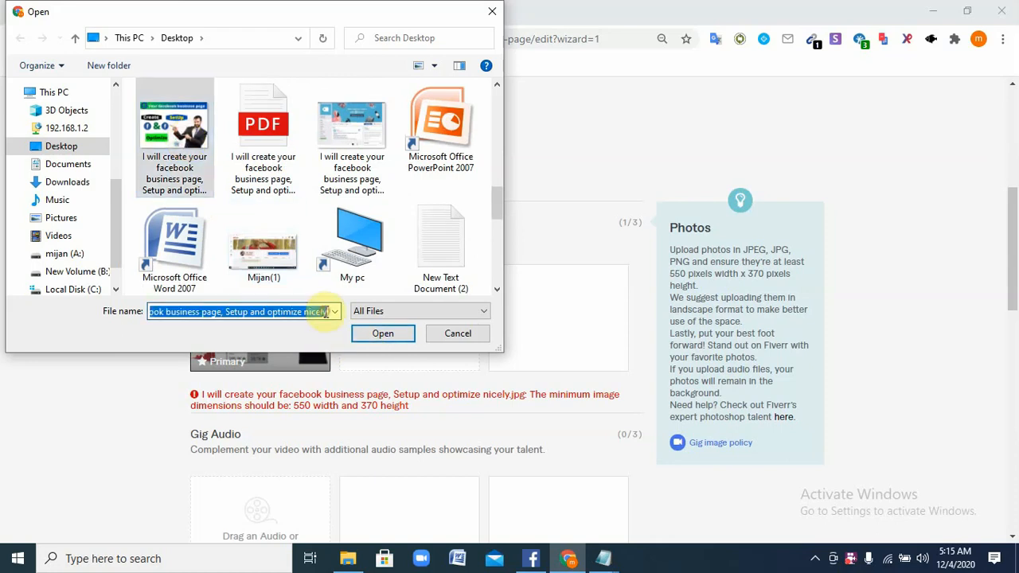
left_click(326, 311)
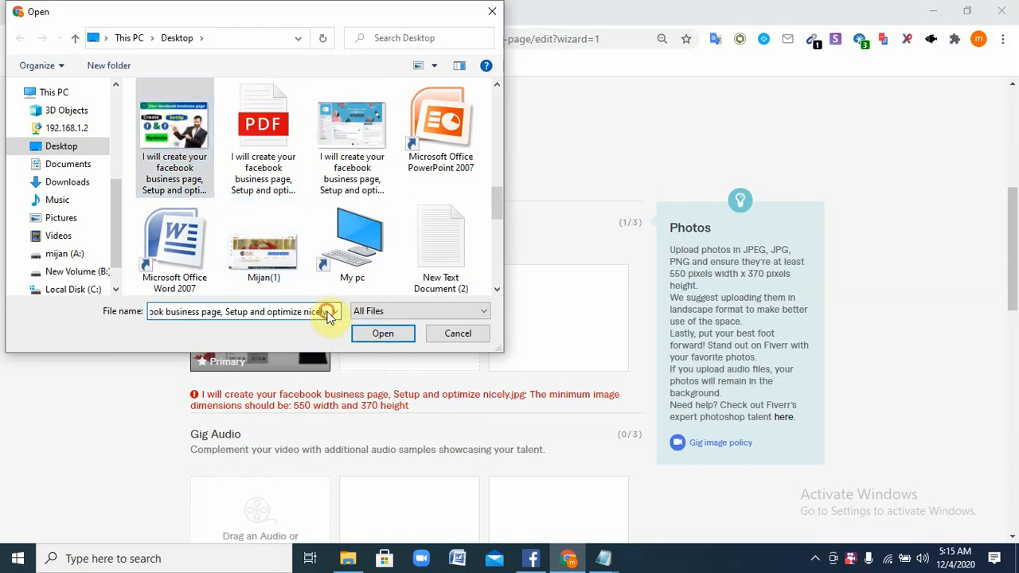
left_click(330, 312)
left_click(330, 313)
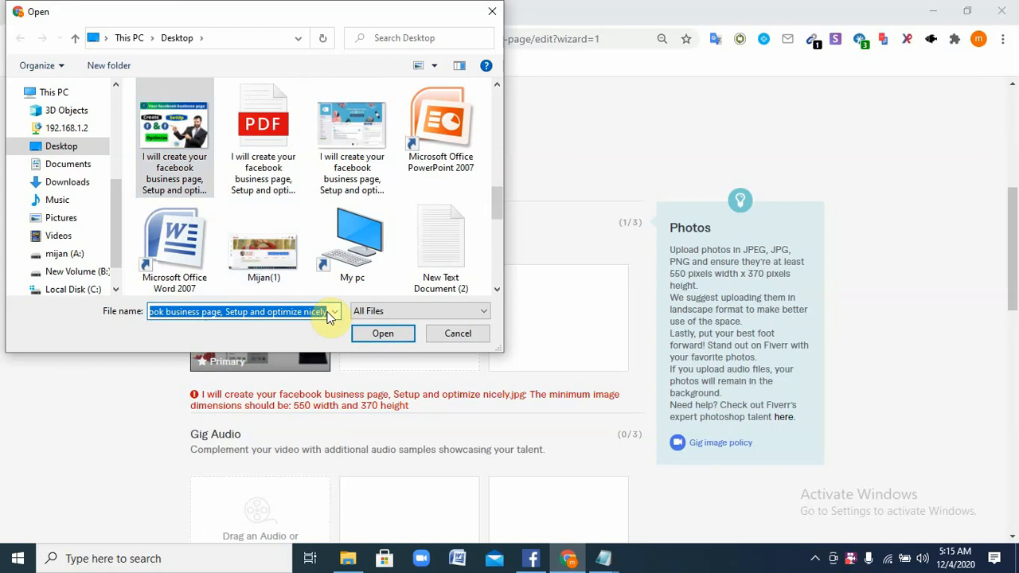
key("BackSpace")
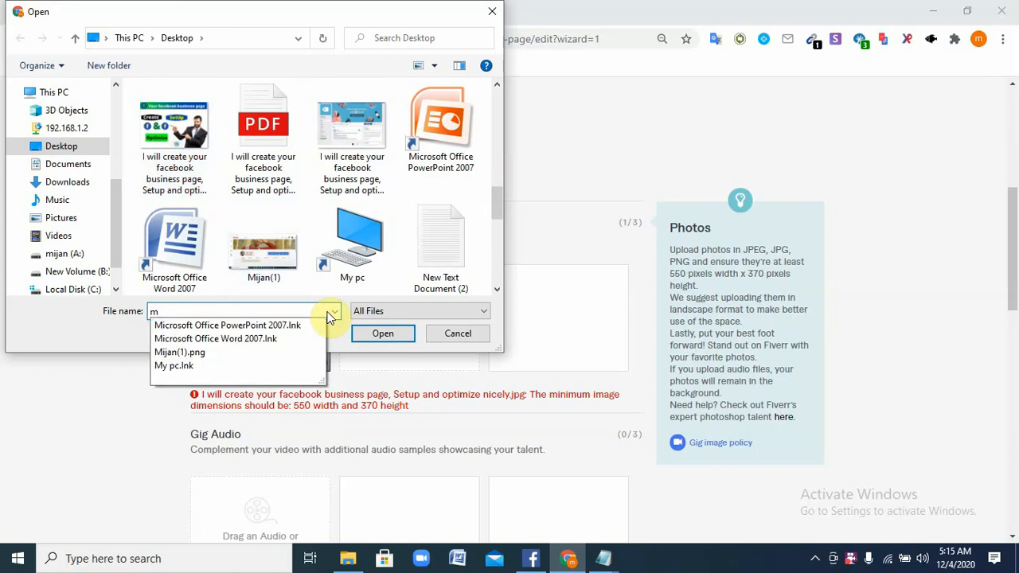
left_click(395, 333)
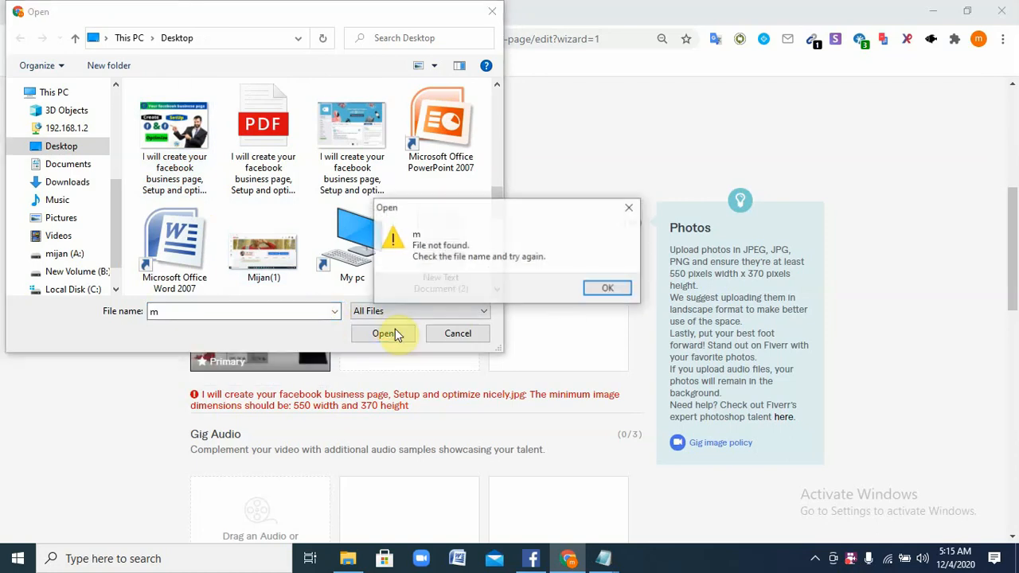
left_click(608, 288)
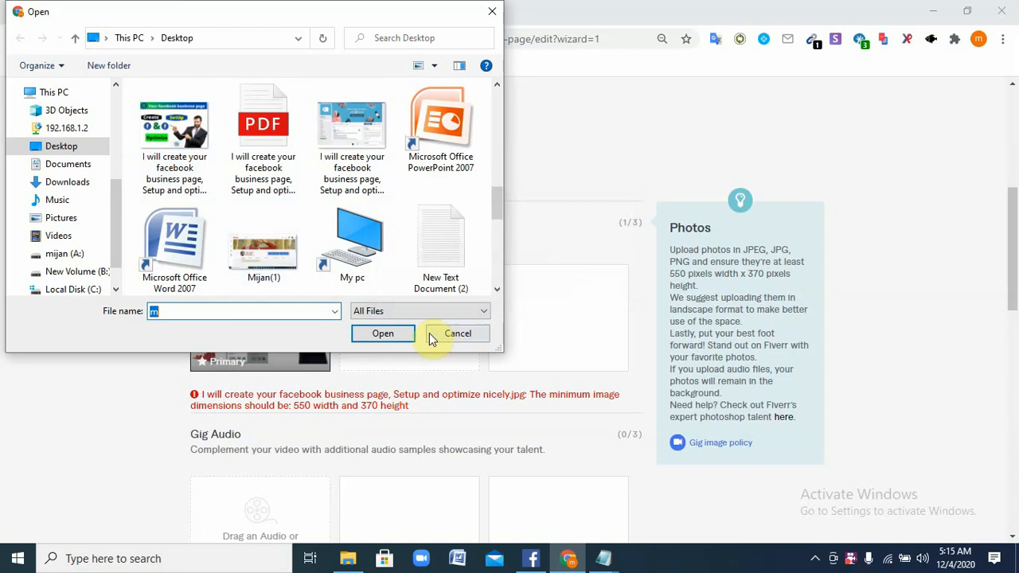
type("m54yogejth")
left_click(377, 335)
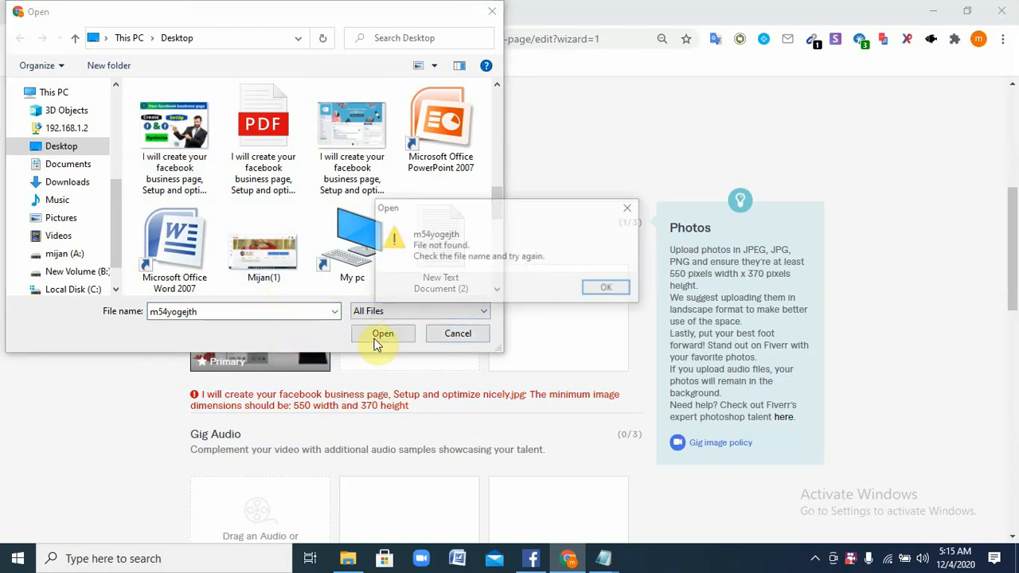
left_click(620, 288)
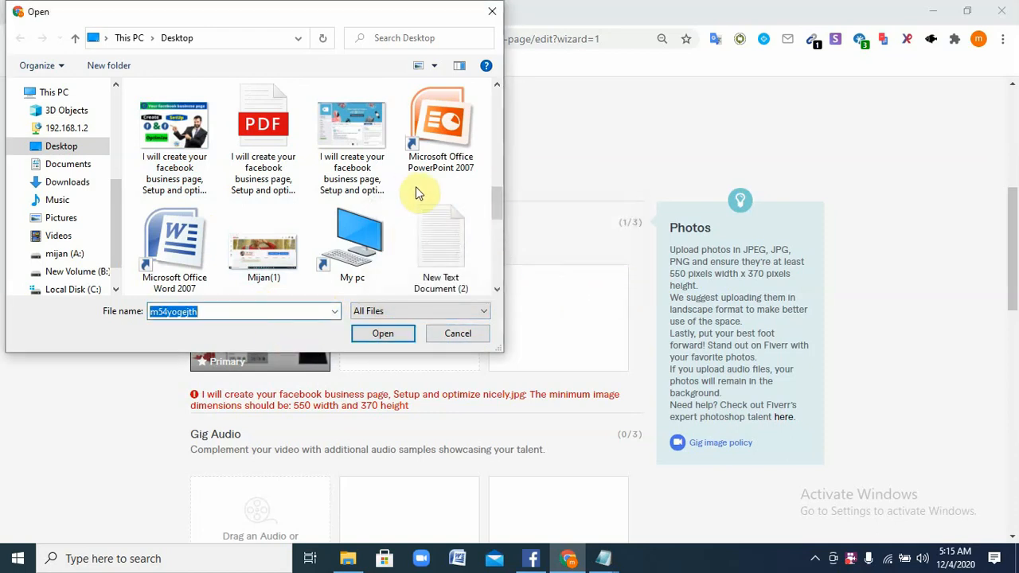
left_click(456, 337)
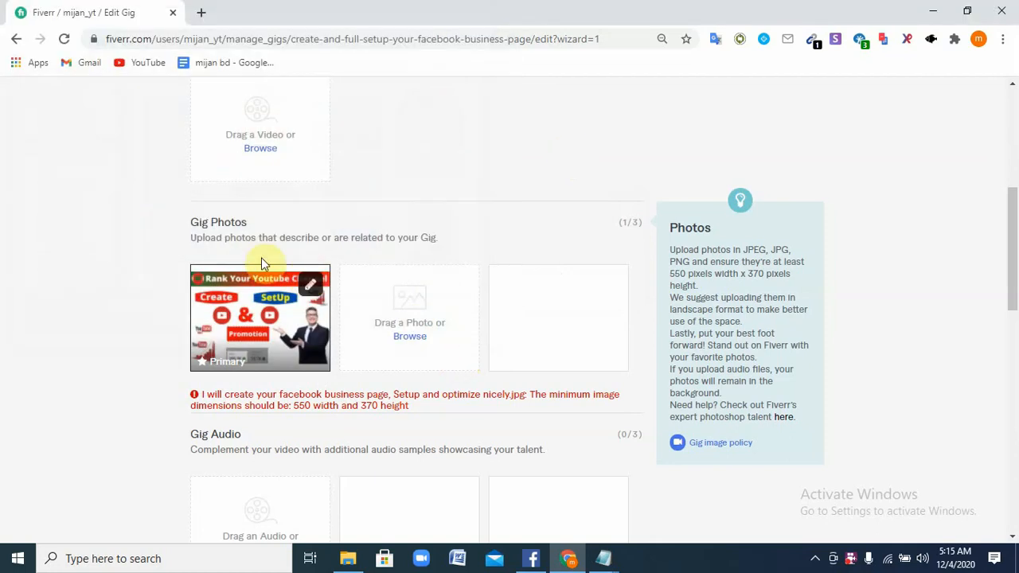
Reopen the primary photo's file picker and select the Facebook business page image
left_click(307, 285)
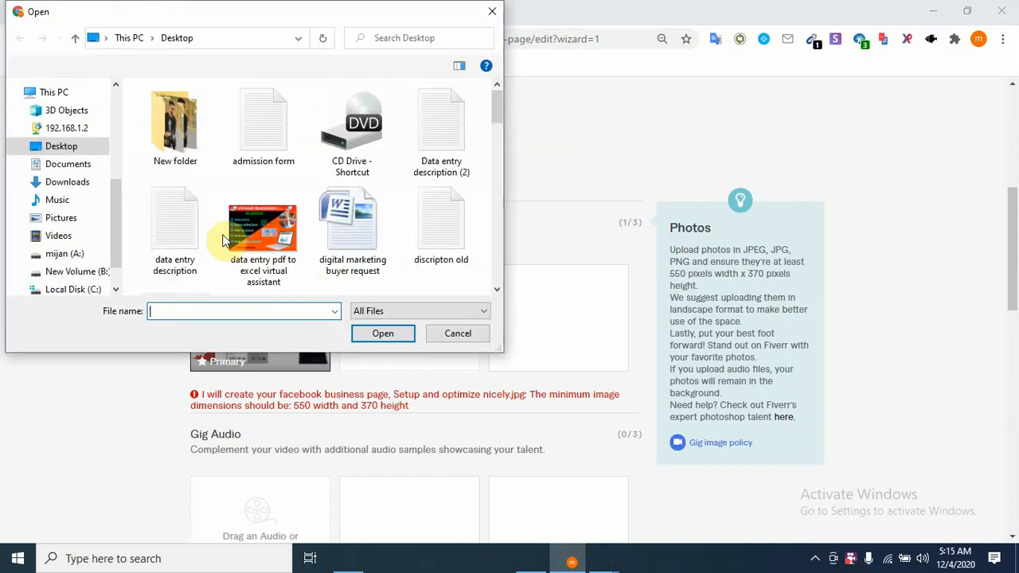
scroll(229, 225, "down", 1)
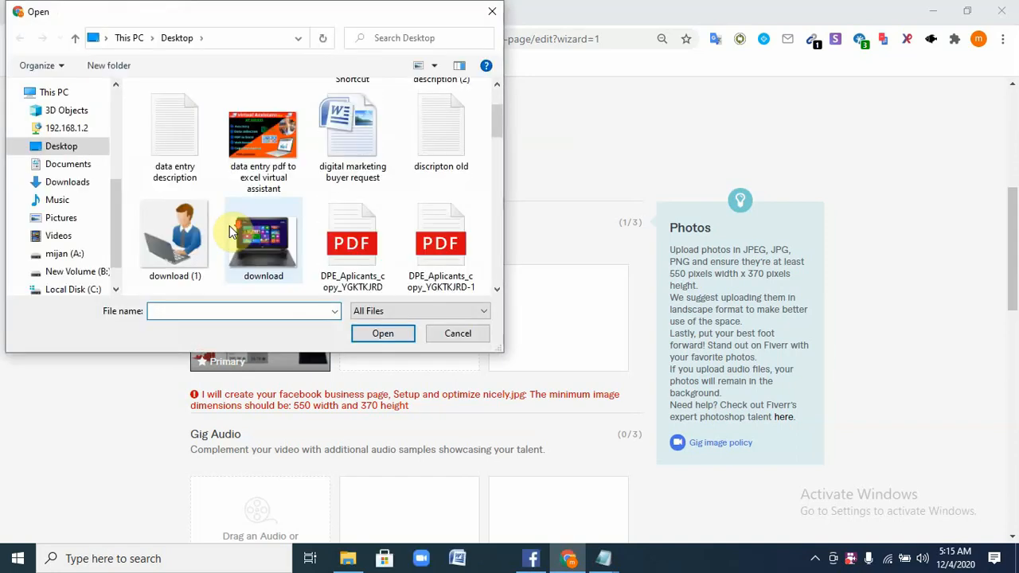
scroll(229, 225, "down", 5)
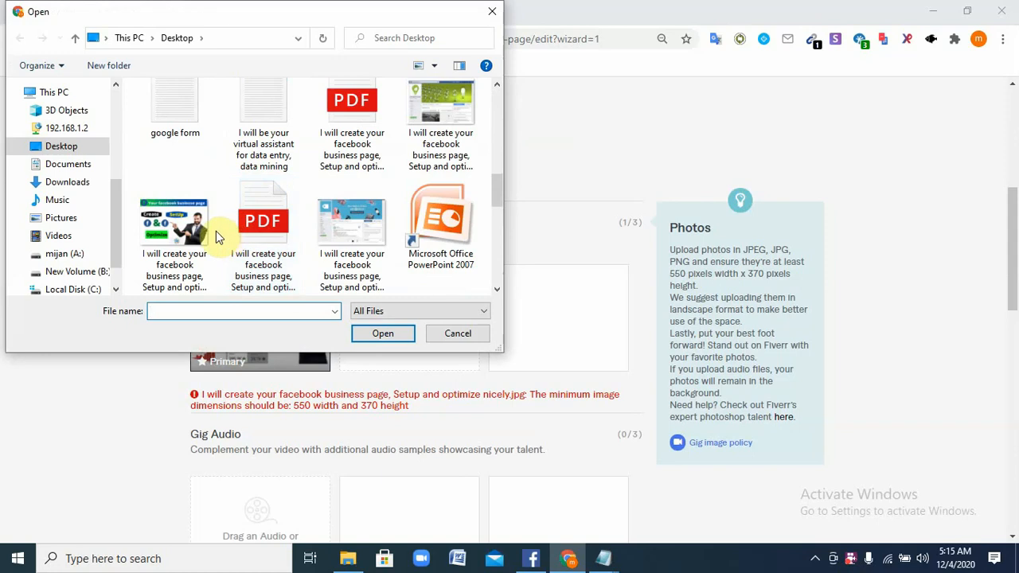
left_click(184, 227)
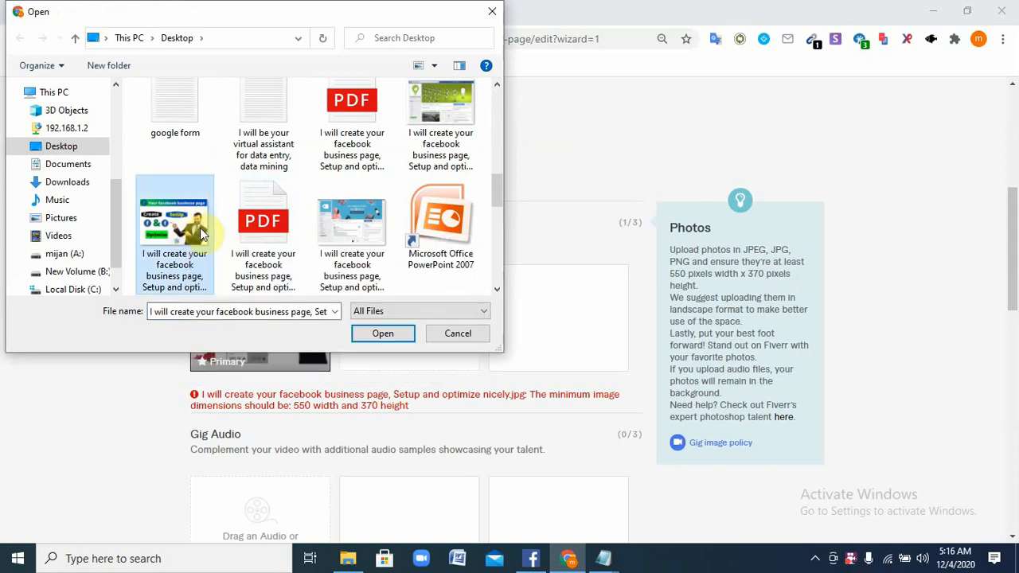
Rename the image file to a short name and upload it as the primary photo
right_click(200, 229)
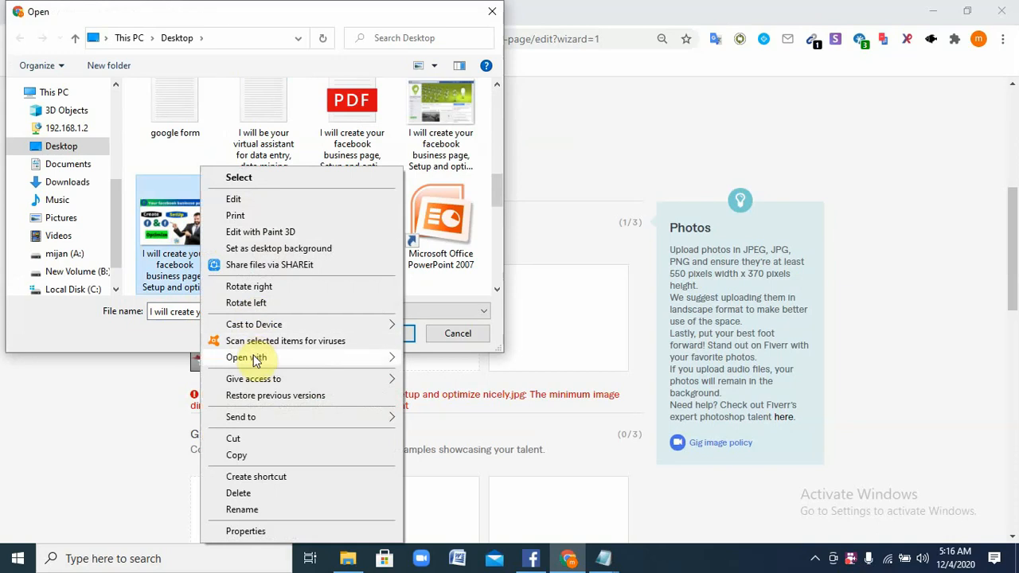
left_click(262, 511)
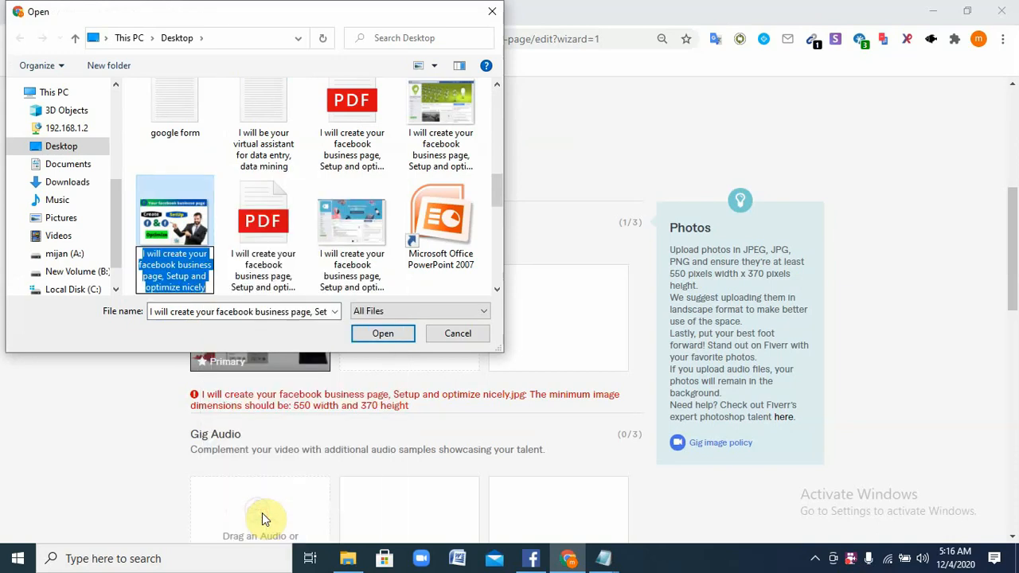
key("BackSpace")
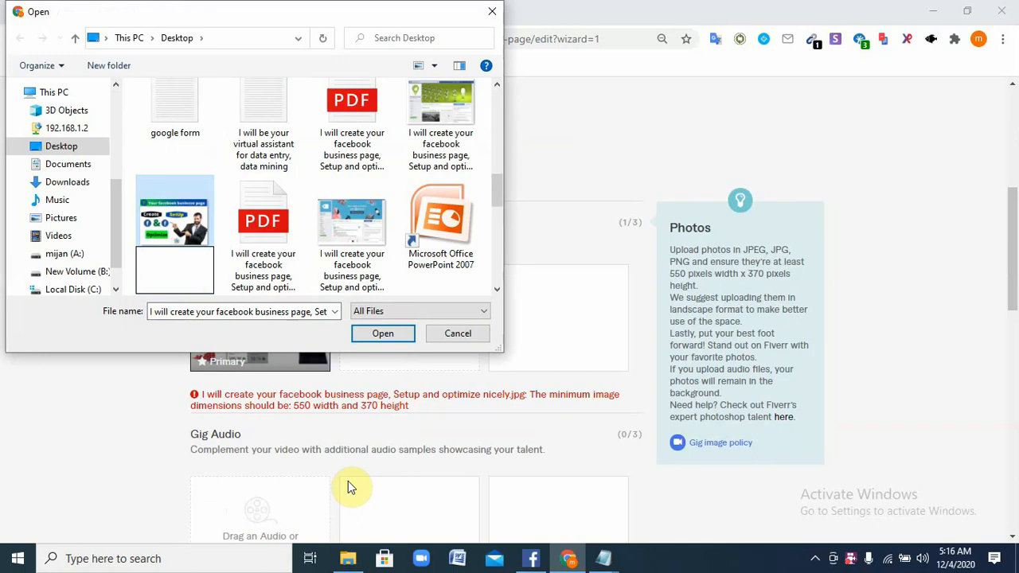
type("mijan")
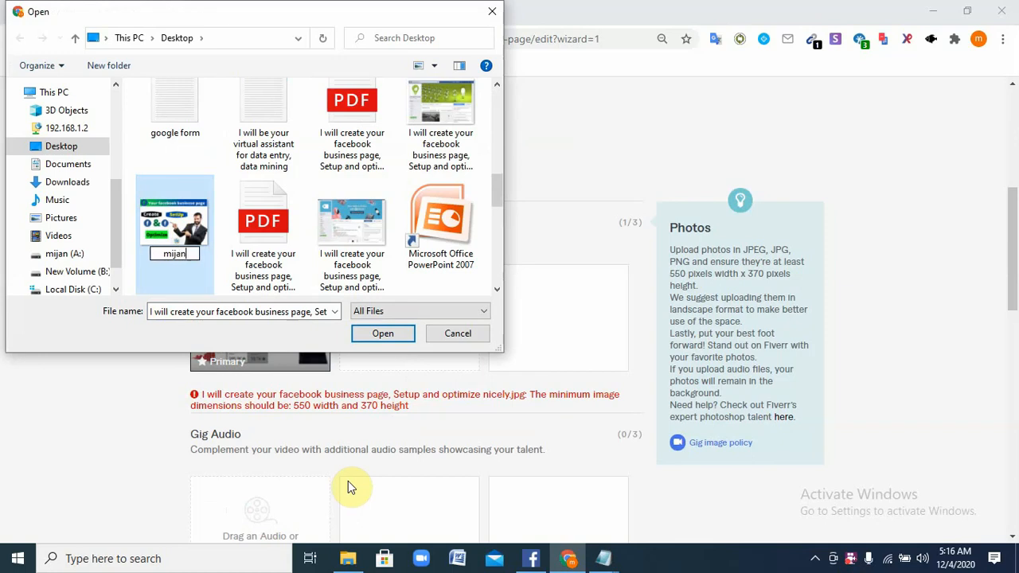
left_click(385, 333)
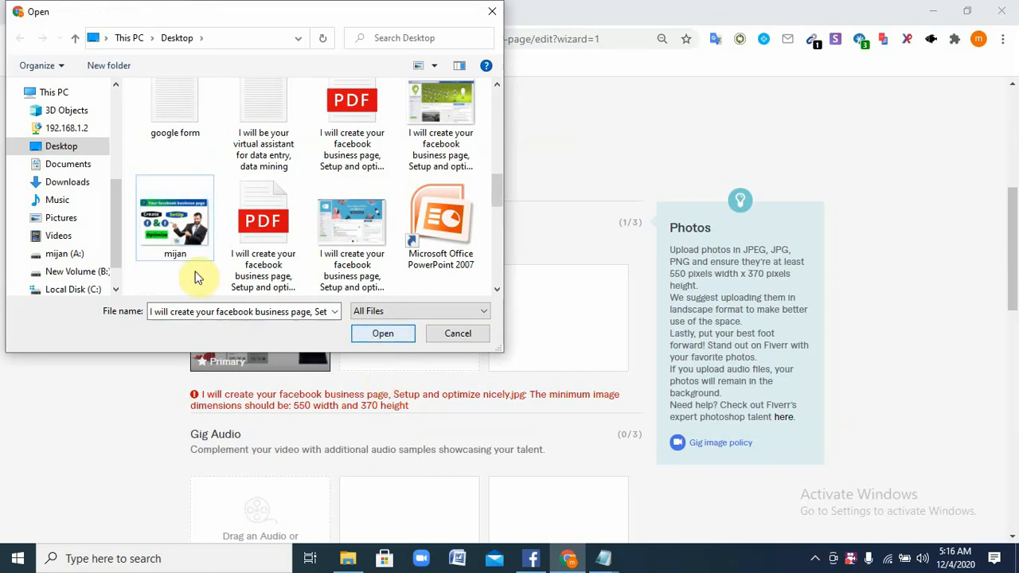
left_click(182, 227)
left_click(370, 333)
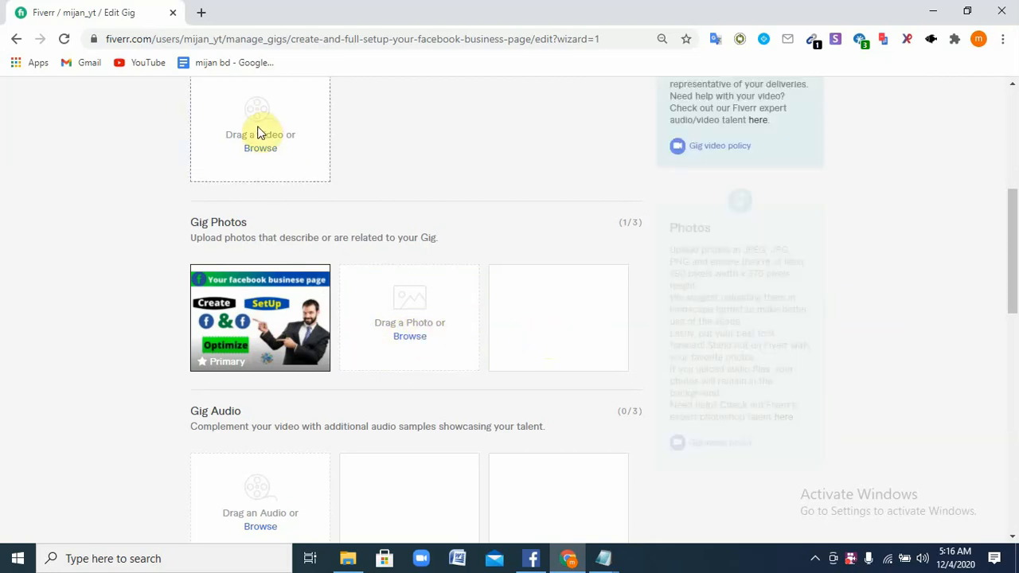
Check the Facebook image is marked Primary under Gig Photos, then Save & Continue
scroll(258, 157, "up", 1)
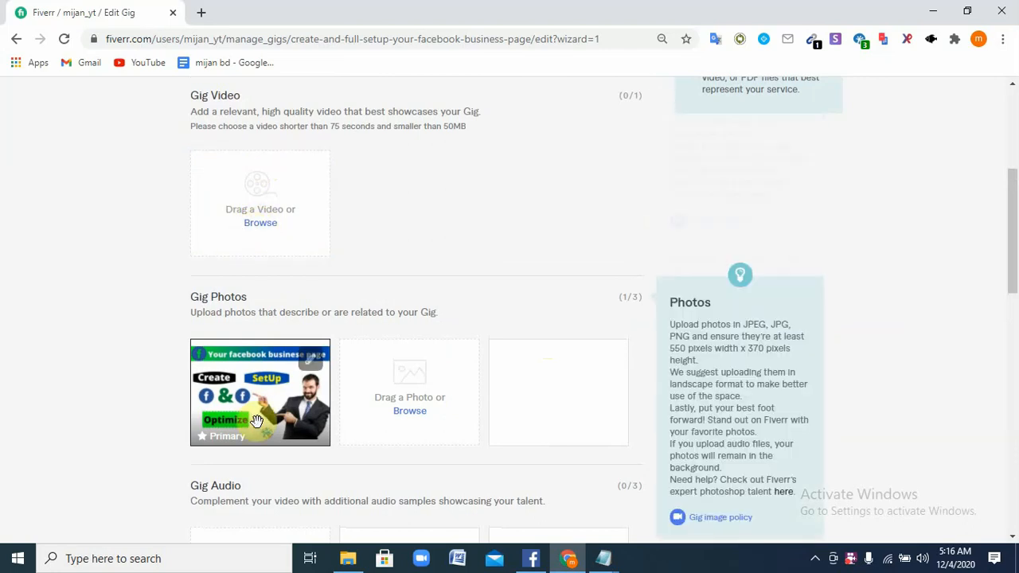
scroll(252, 350, "down", 3)
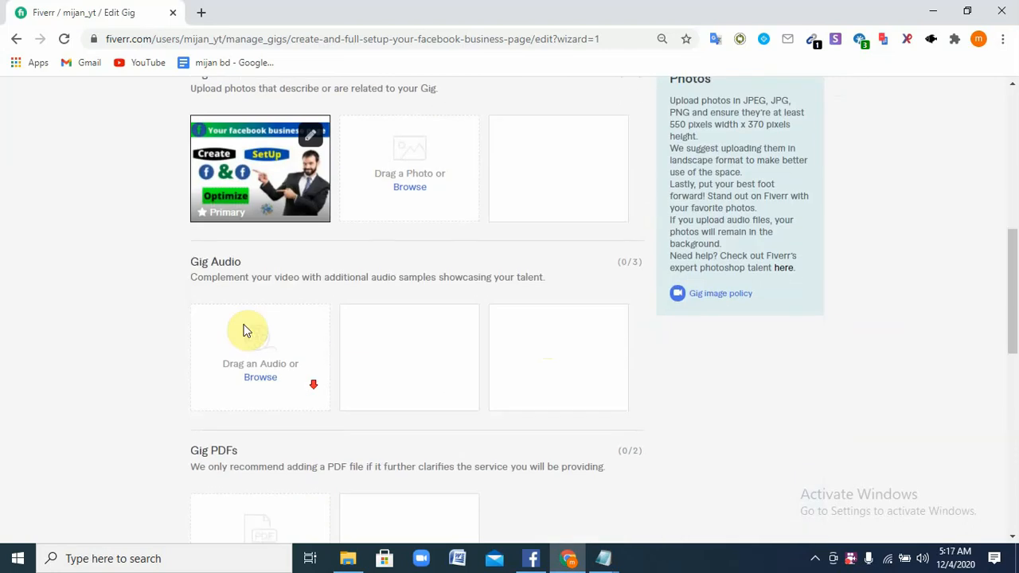
scroll(295, 364, "down", 4)
left_click(594, 374)
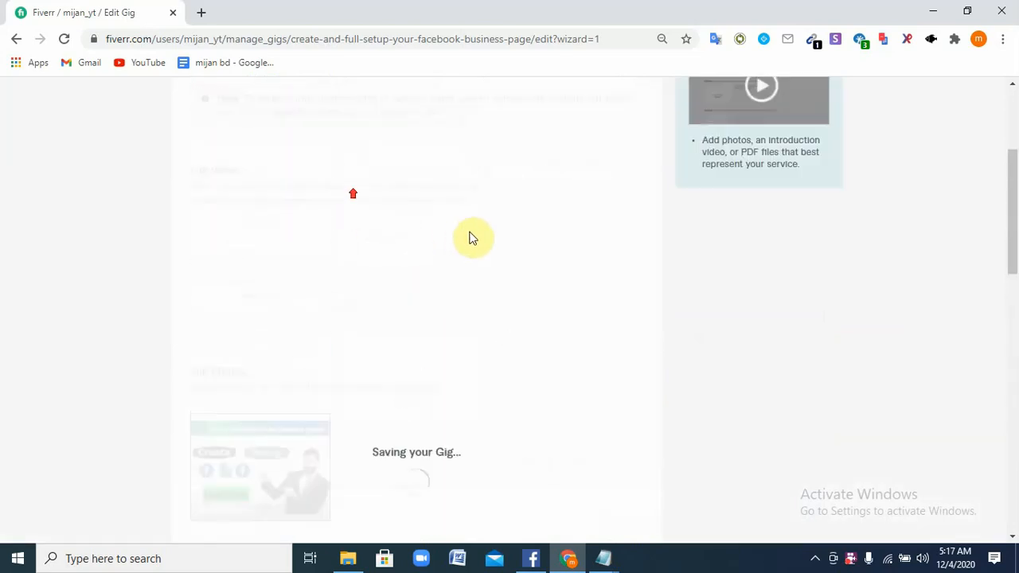
Wait for the gig to save until the Publish step's 'You're almost there!' page loads
scroll(401, 307, "down", 4)
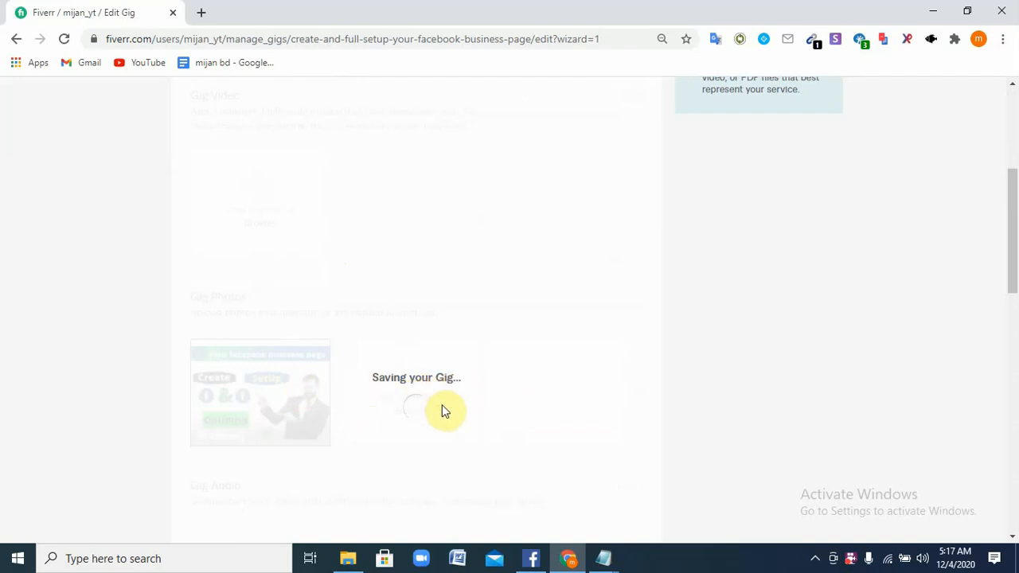
scroll(442, 406, "down", 3)
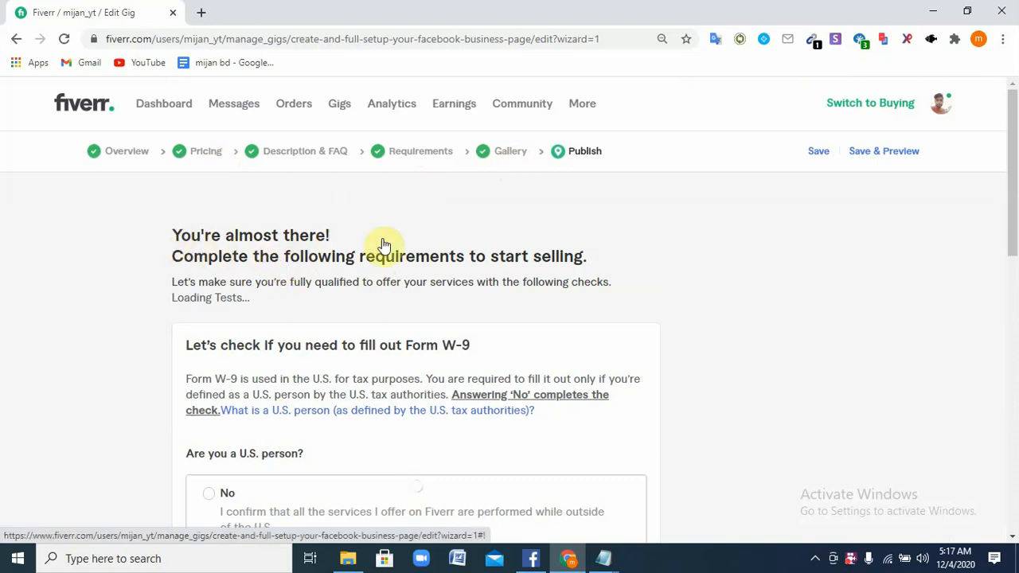
scroll(363, 266, "down", 1)
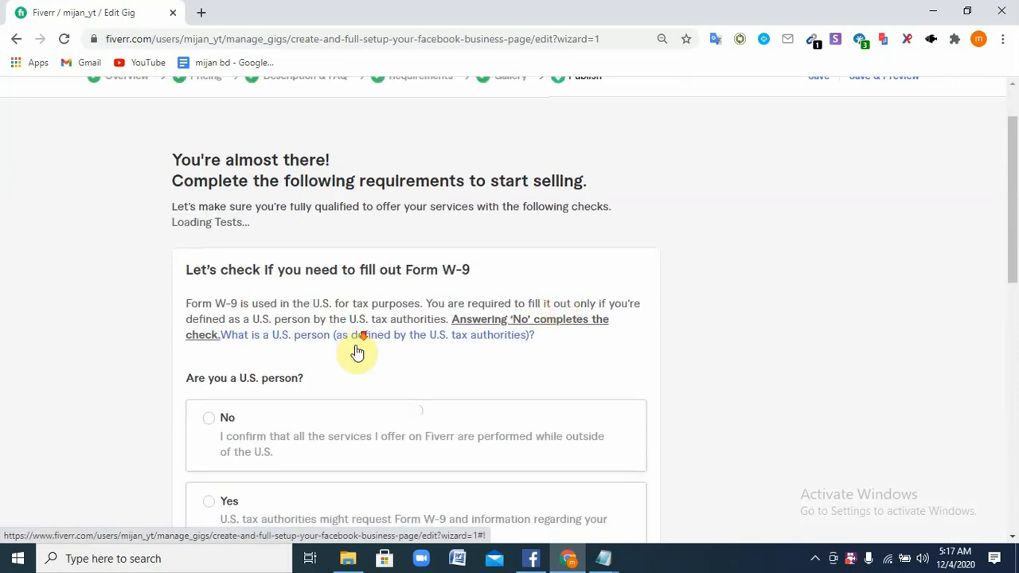
scroll(356, 352, "down", 1)
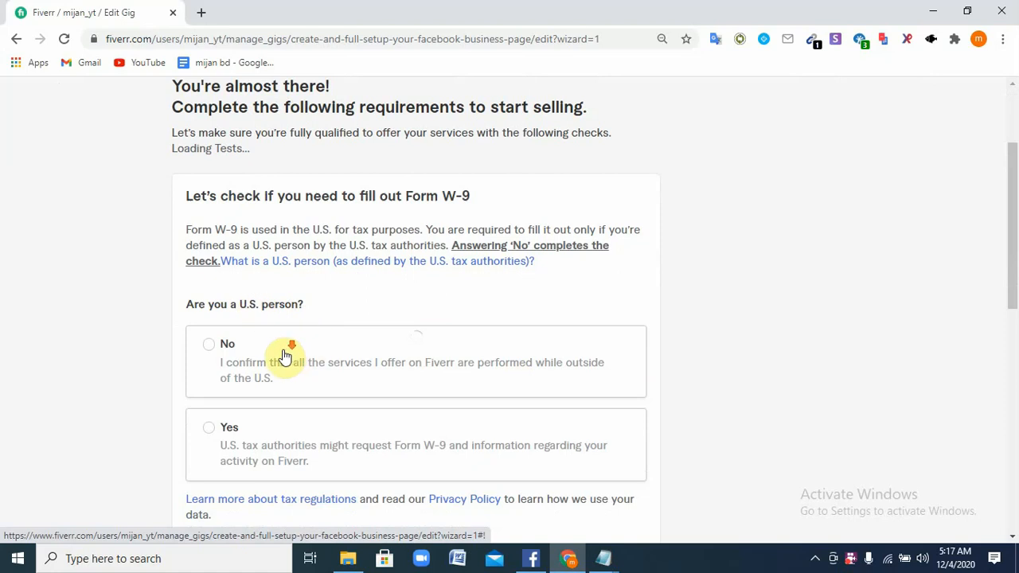
scroll(270, 358, "down", 1)
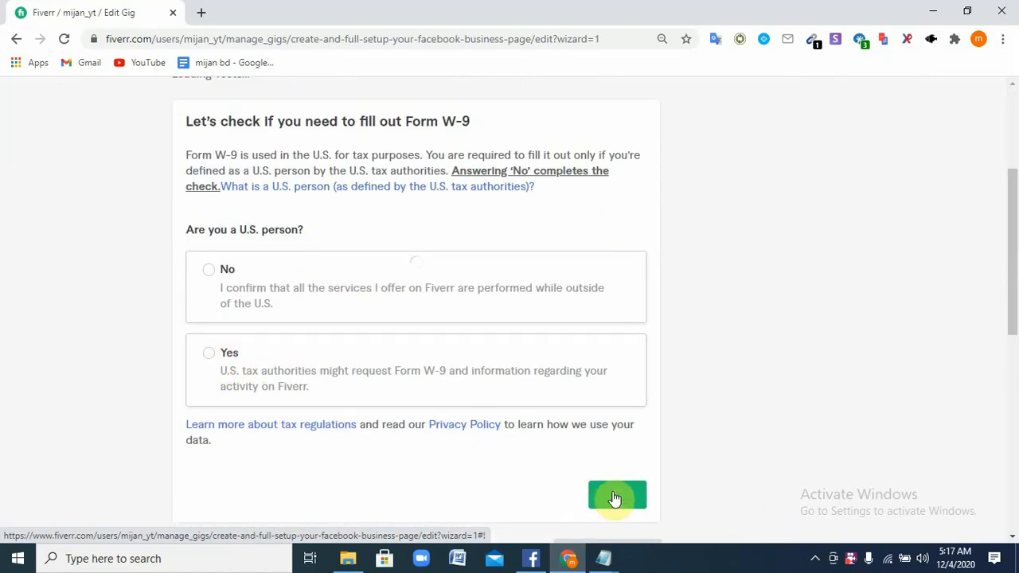
left_click(614, 498)
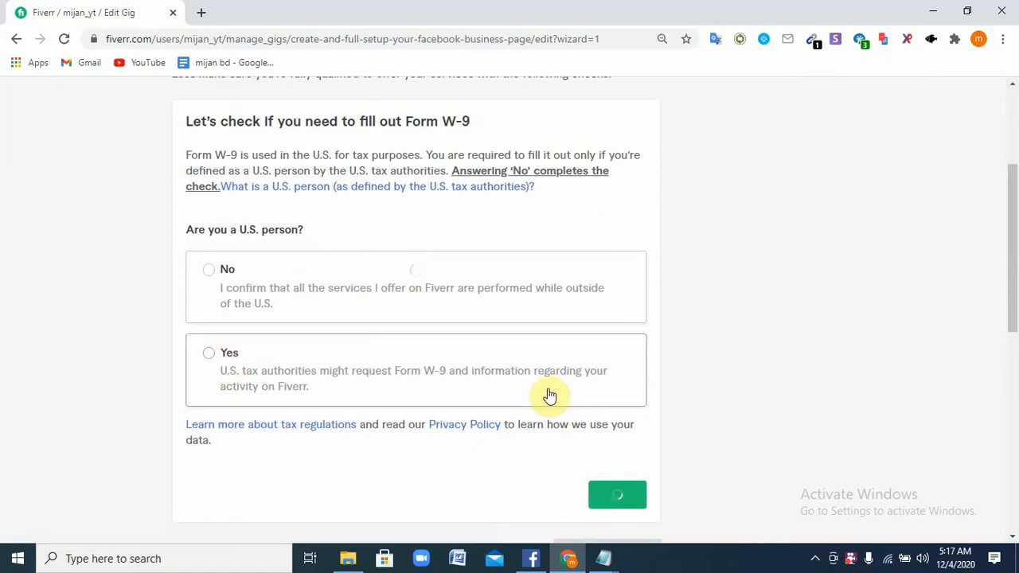
scroll(546, 357, "up", 3)
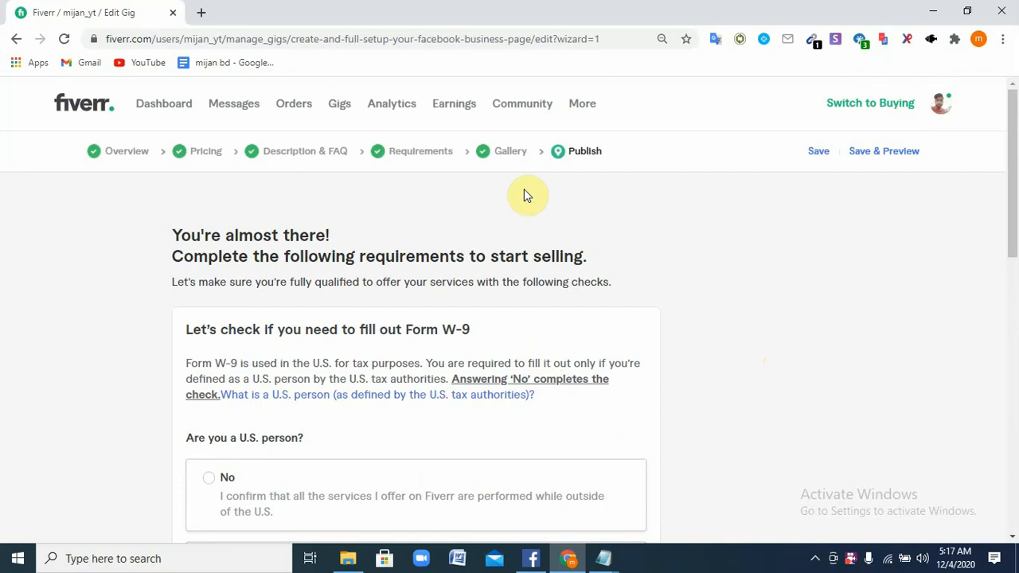
left_click(143, 153)
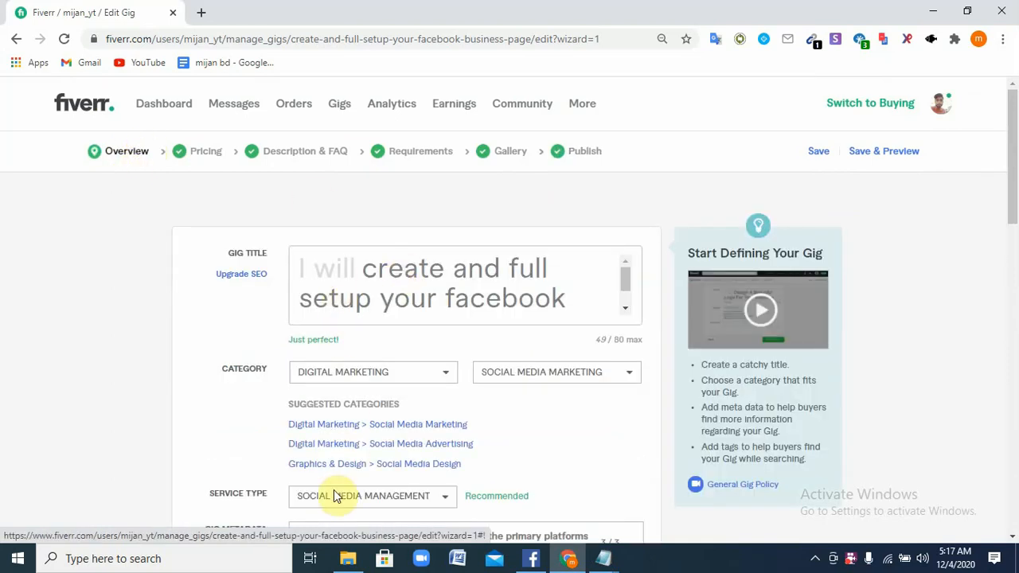
left_click(385, 289)
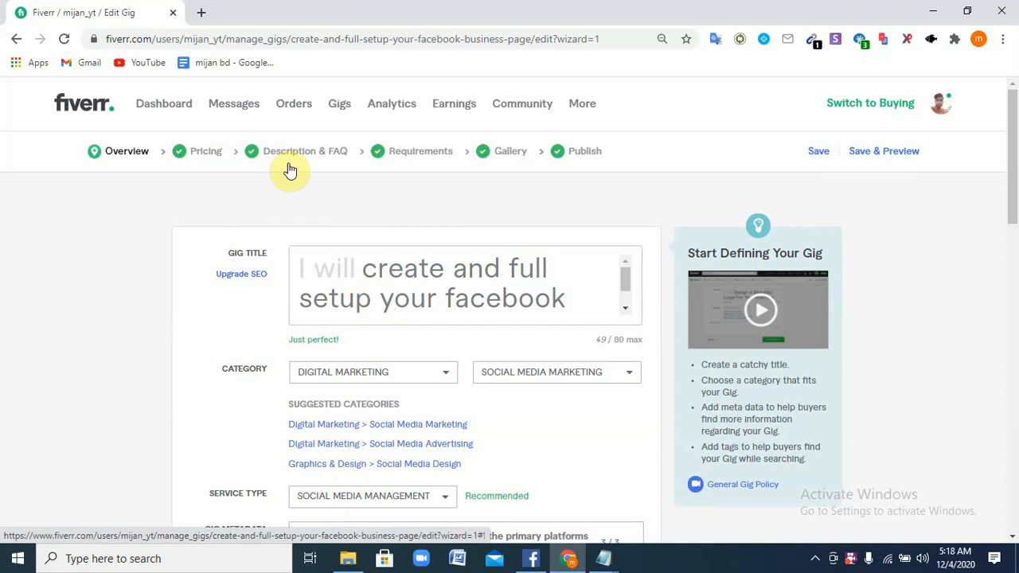
left_click(195, 157)
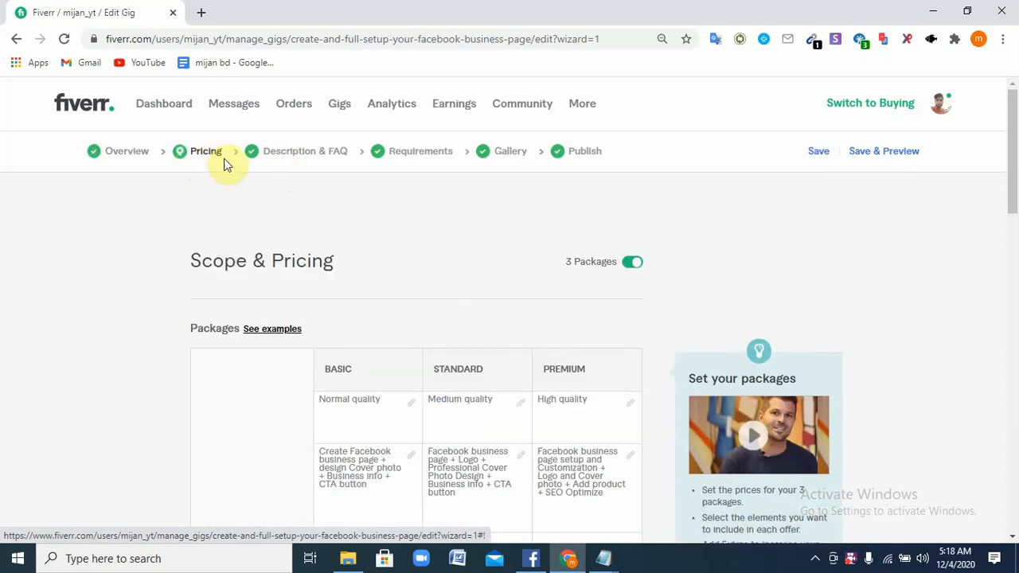
left_click(305, 155)
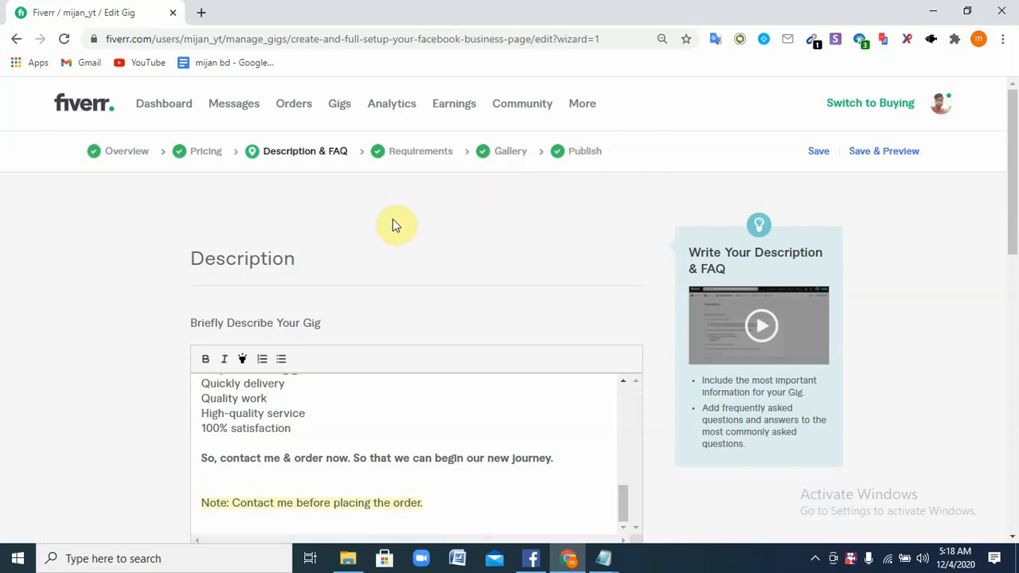
scroll(391, 295, "down", 3)
scroll(472, 368, "down", 1)
scroll(552, 130, "up", 3)
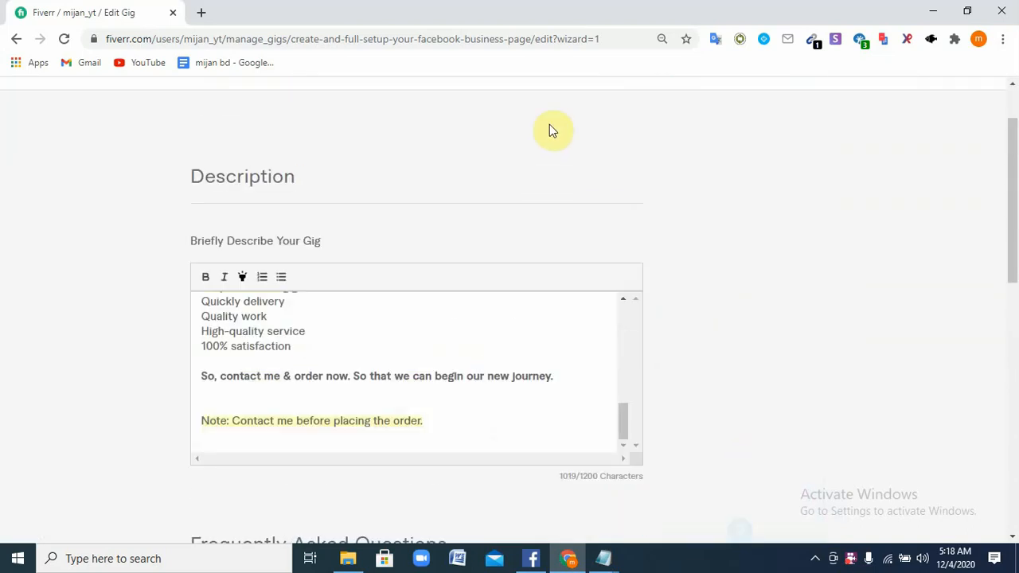
scroll(518, 145, "up", 1)
left_click(579, 156)
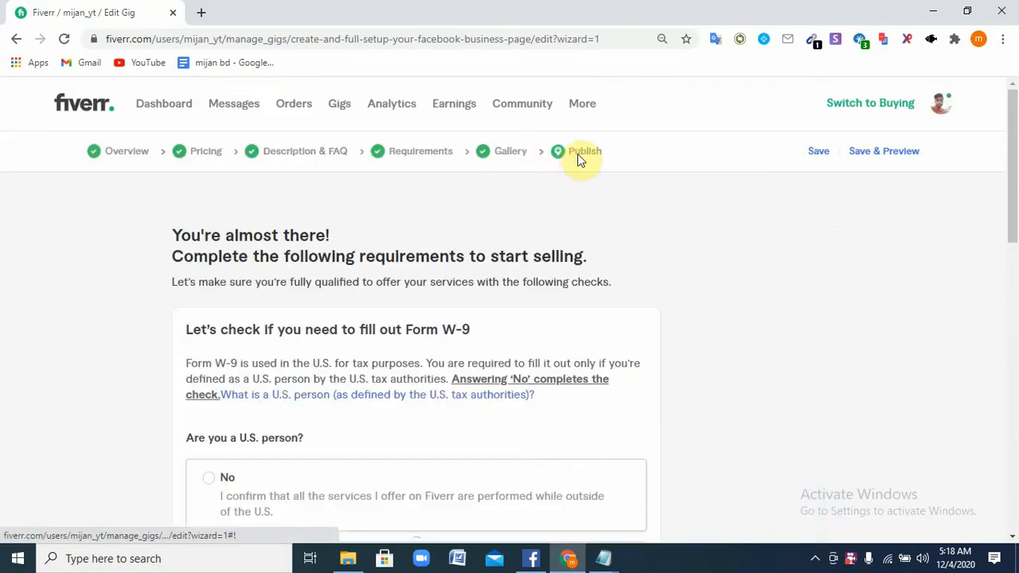
scroll(267, 431, "down", 2)
scroll(267, 430, "down", 1)
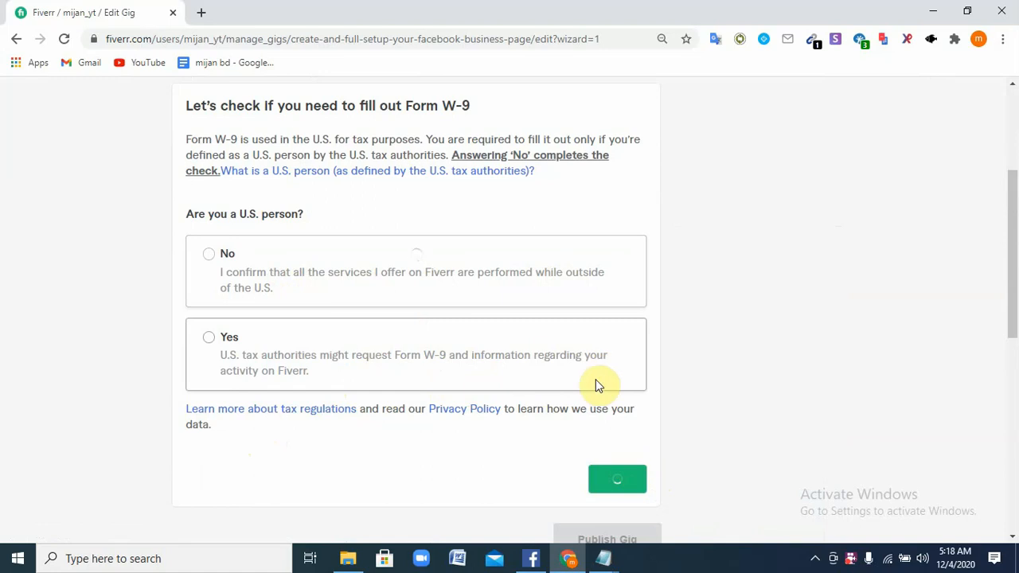
scroll(625, 486, "down", 2)
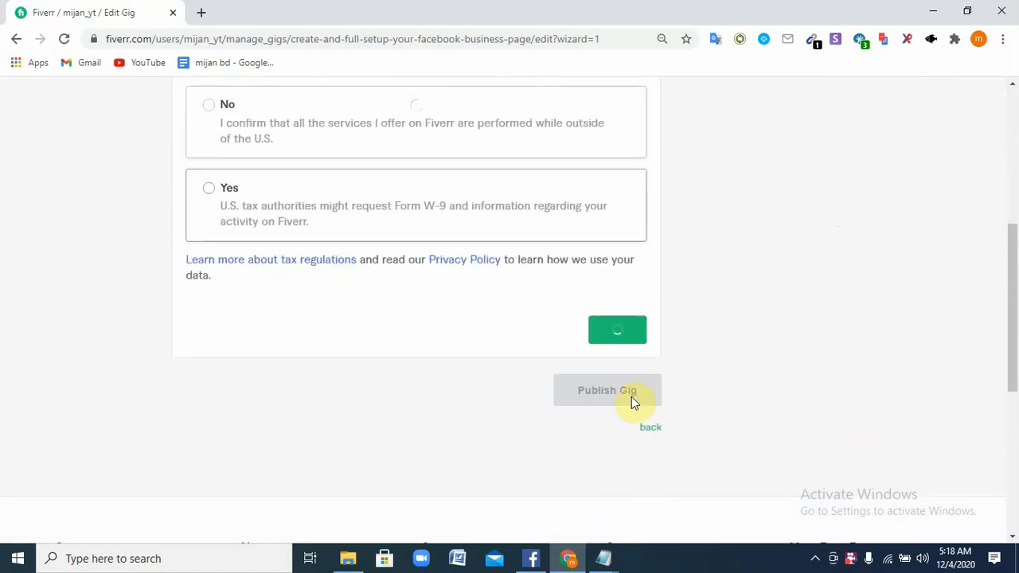
scroll(599, 386, "up", 1)
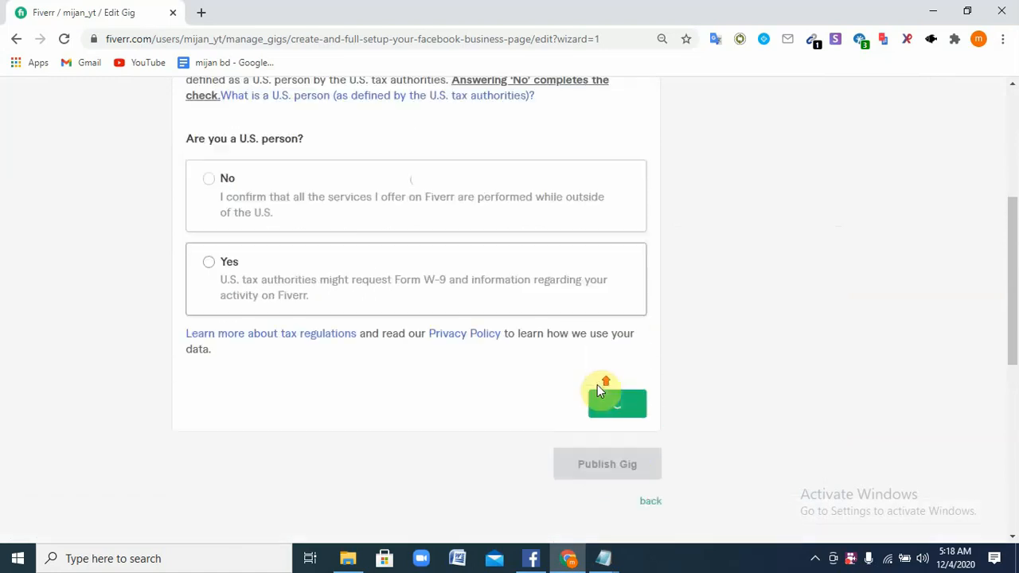
scroll(597, 384, "up", 4)
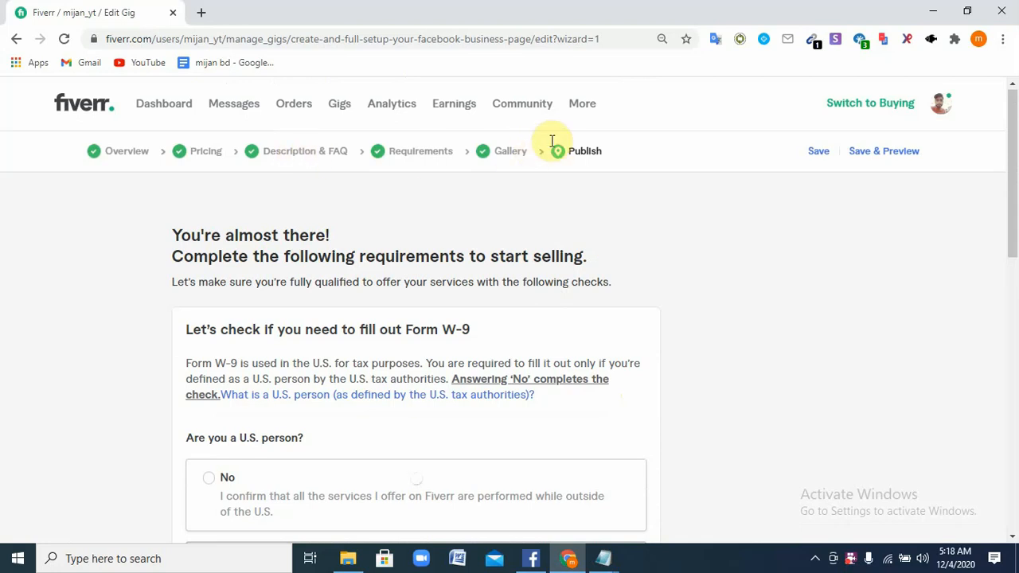
Go to the Buyer Requests page through the More menu in the top navigation
left_click(578, 108)
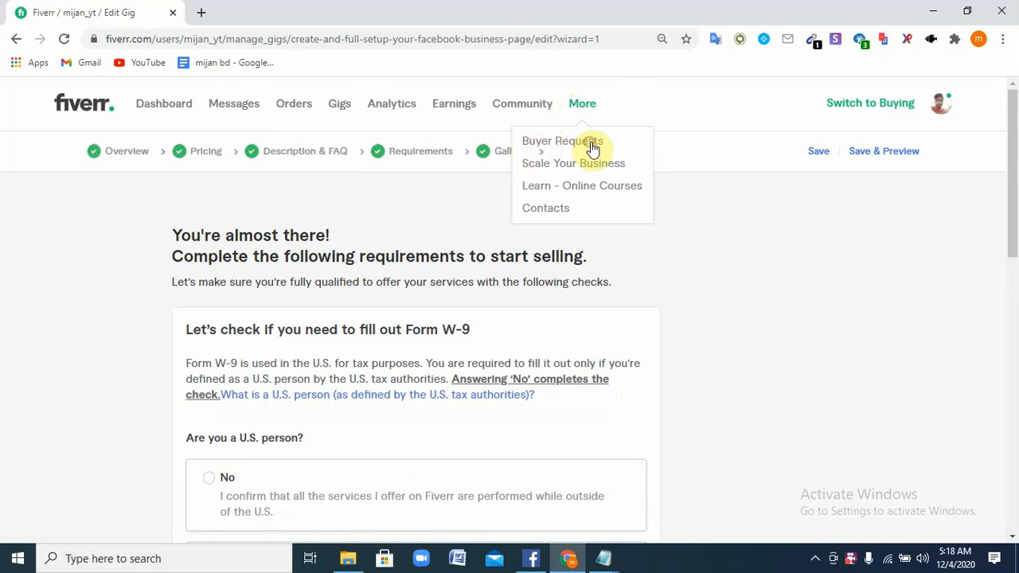
left_click(591, 150)
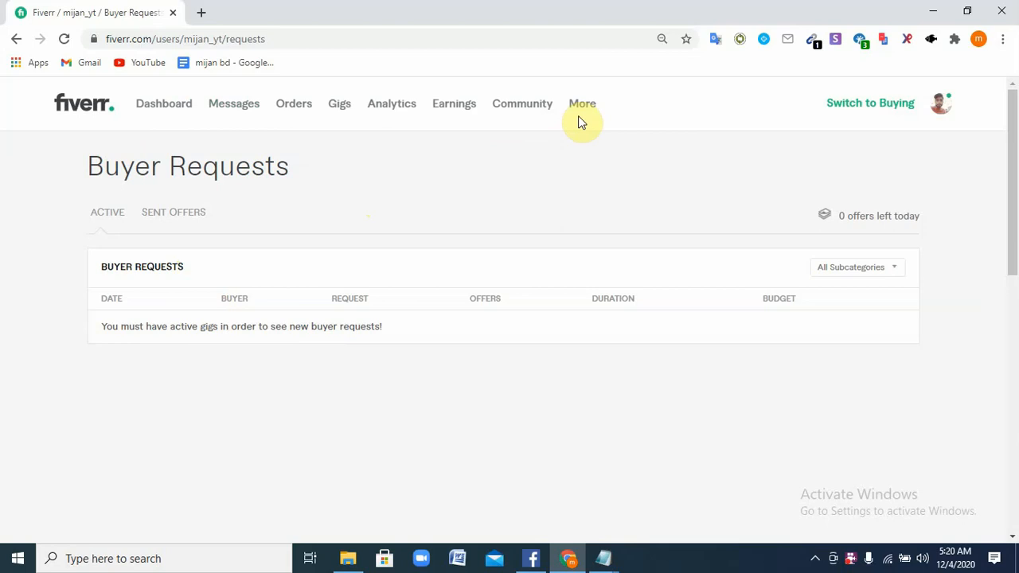
left_click(850, 560)
right_click(850, 559)
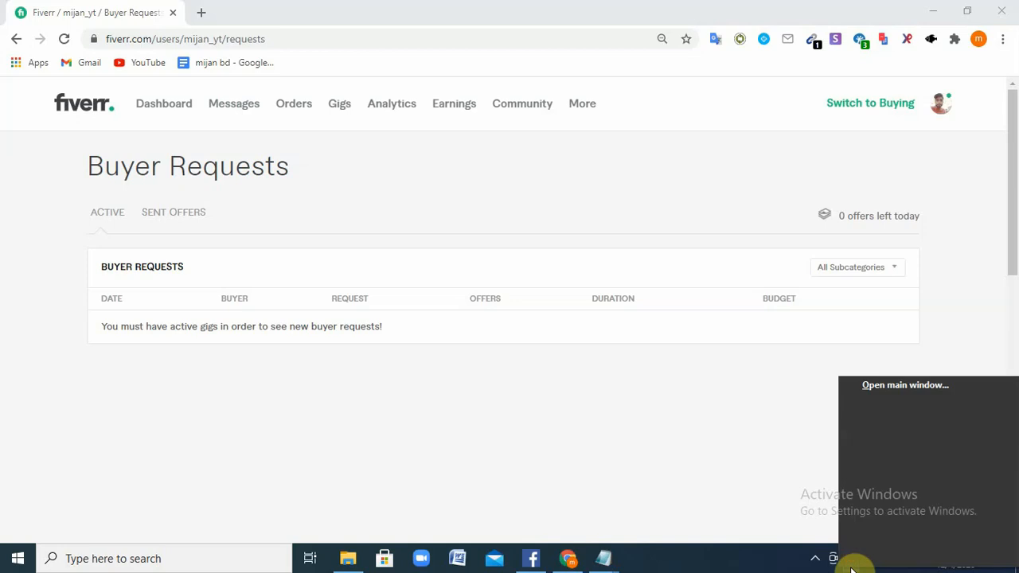